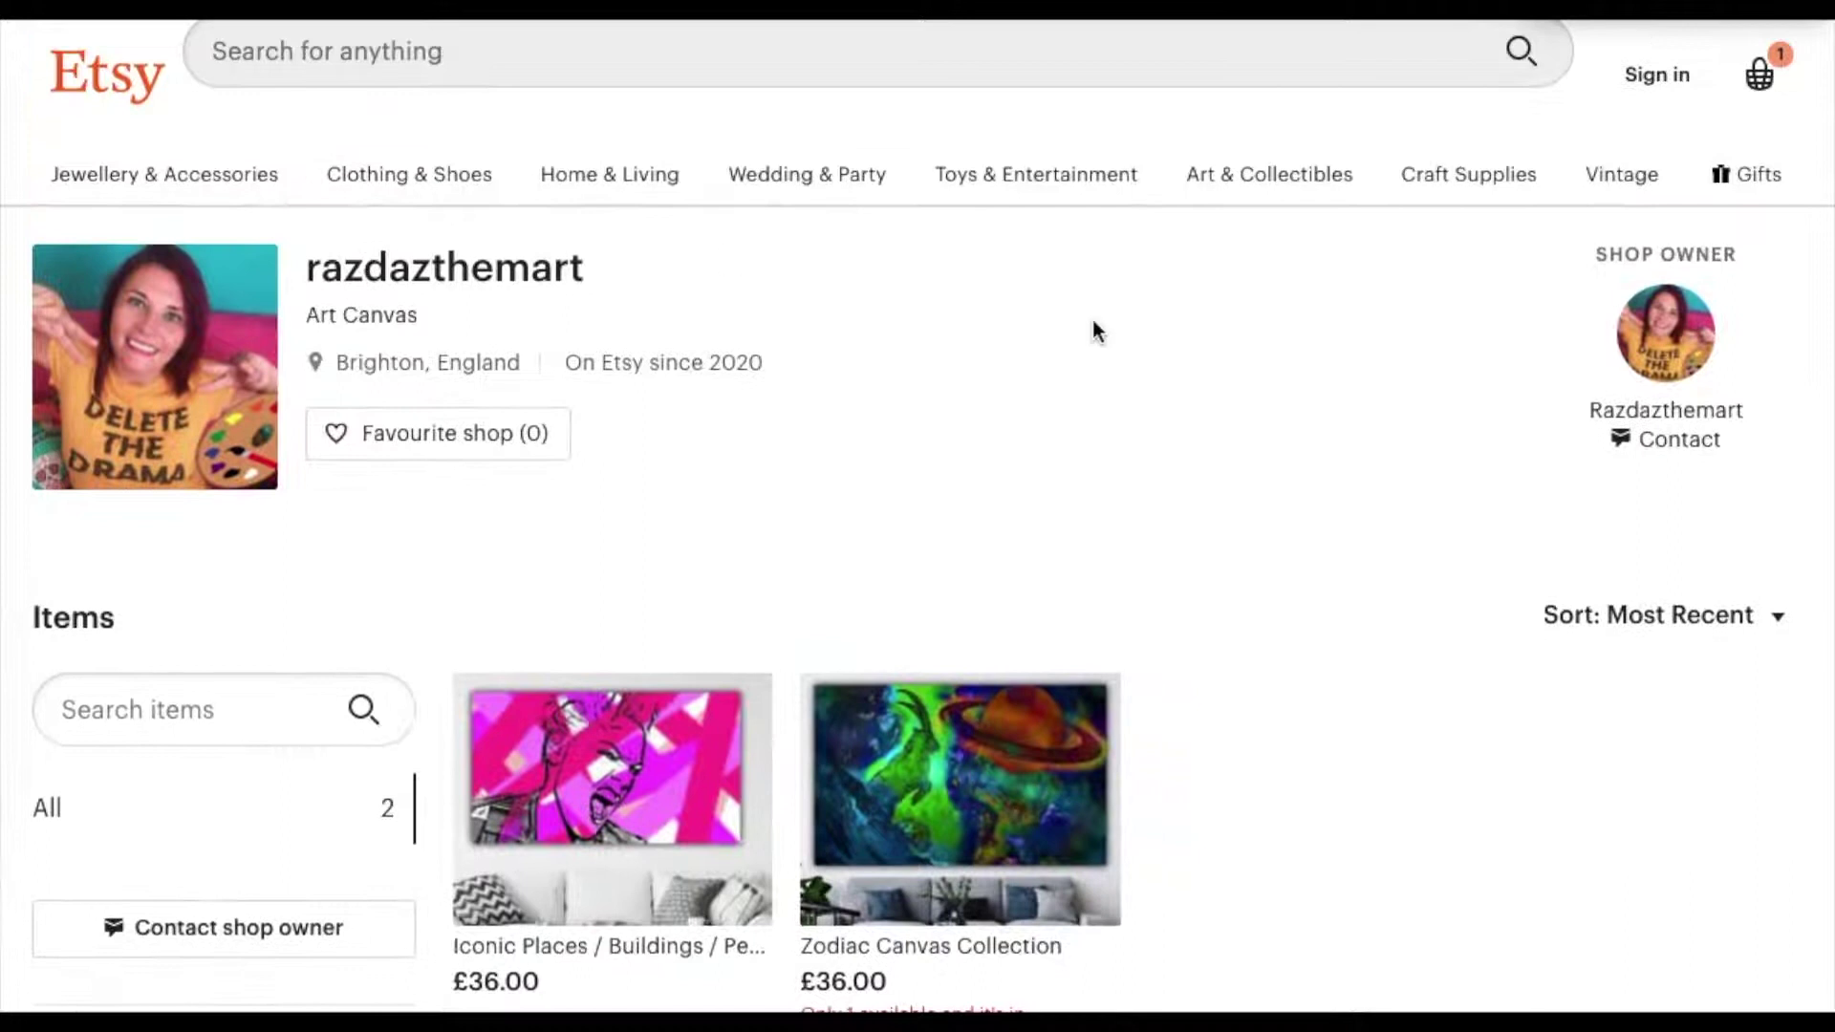
# Sign in to the shop owner's Etsy account with the prefilled e-mail address and password, keeping Stay signed in enabled
pyautogui.click(1653, 81)
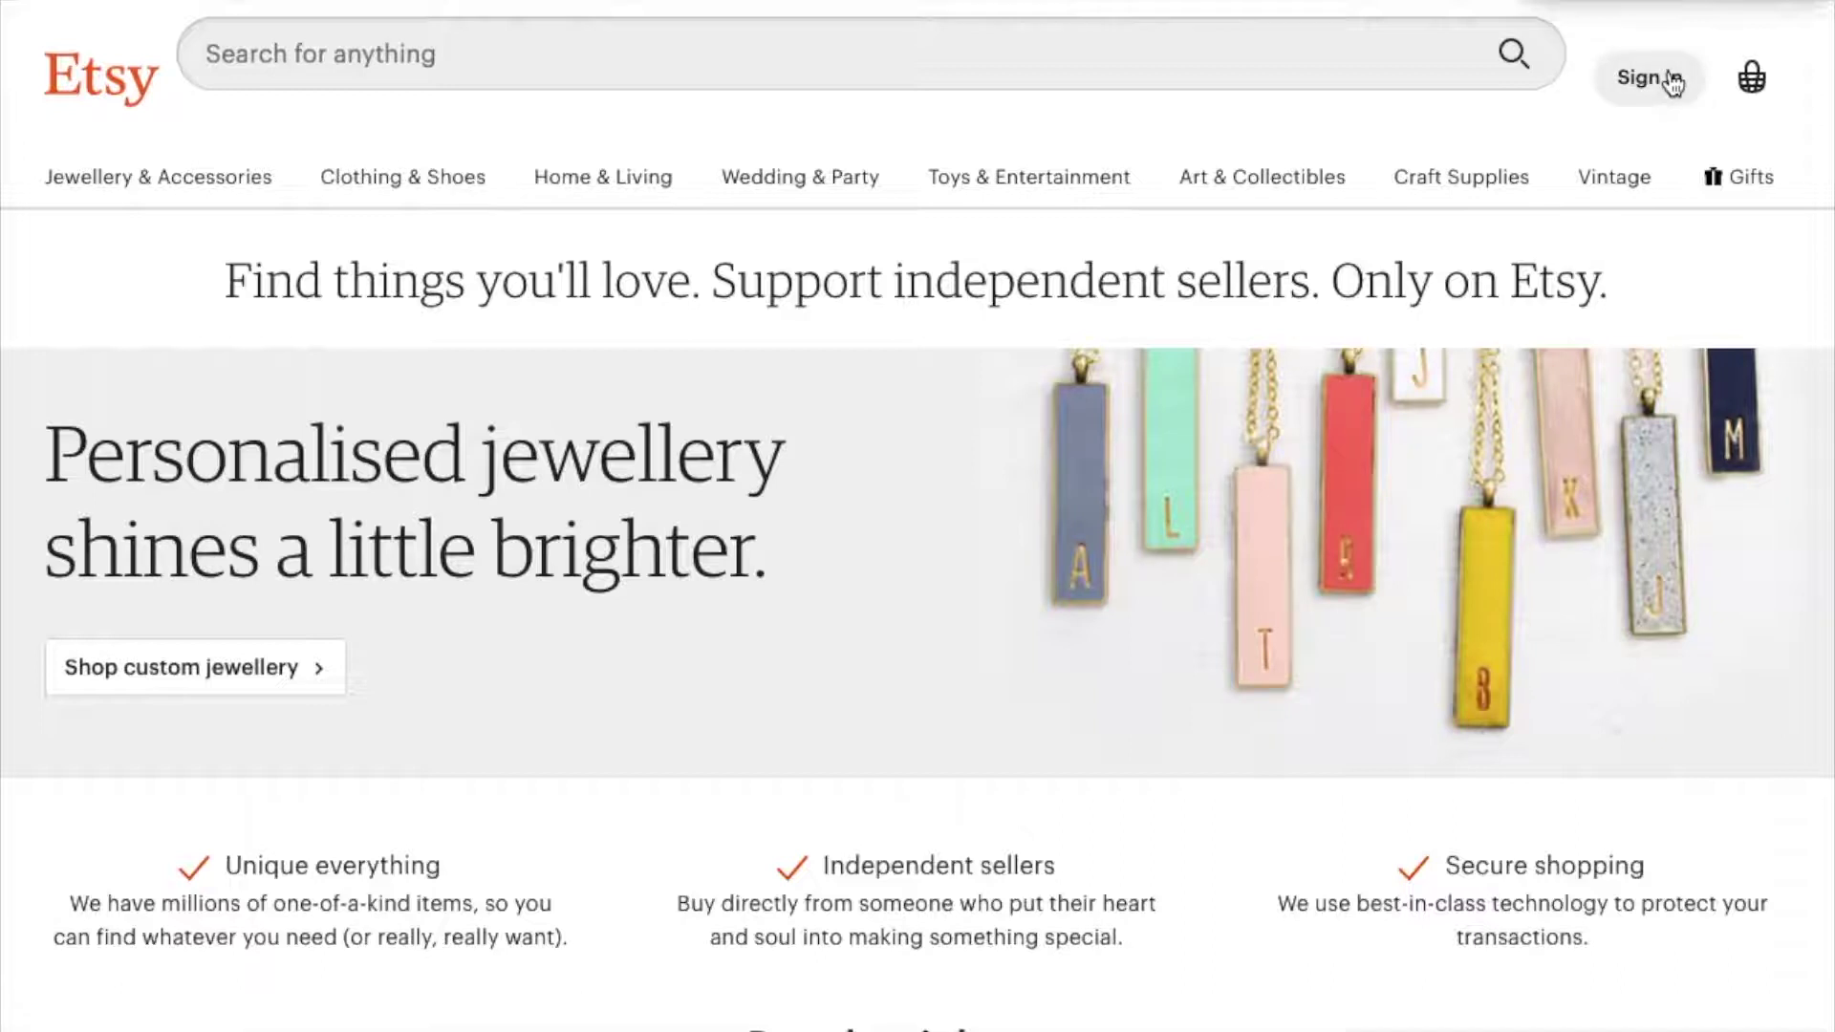
pyautogui.click(1669, 82)
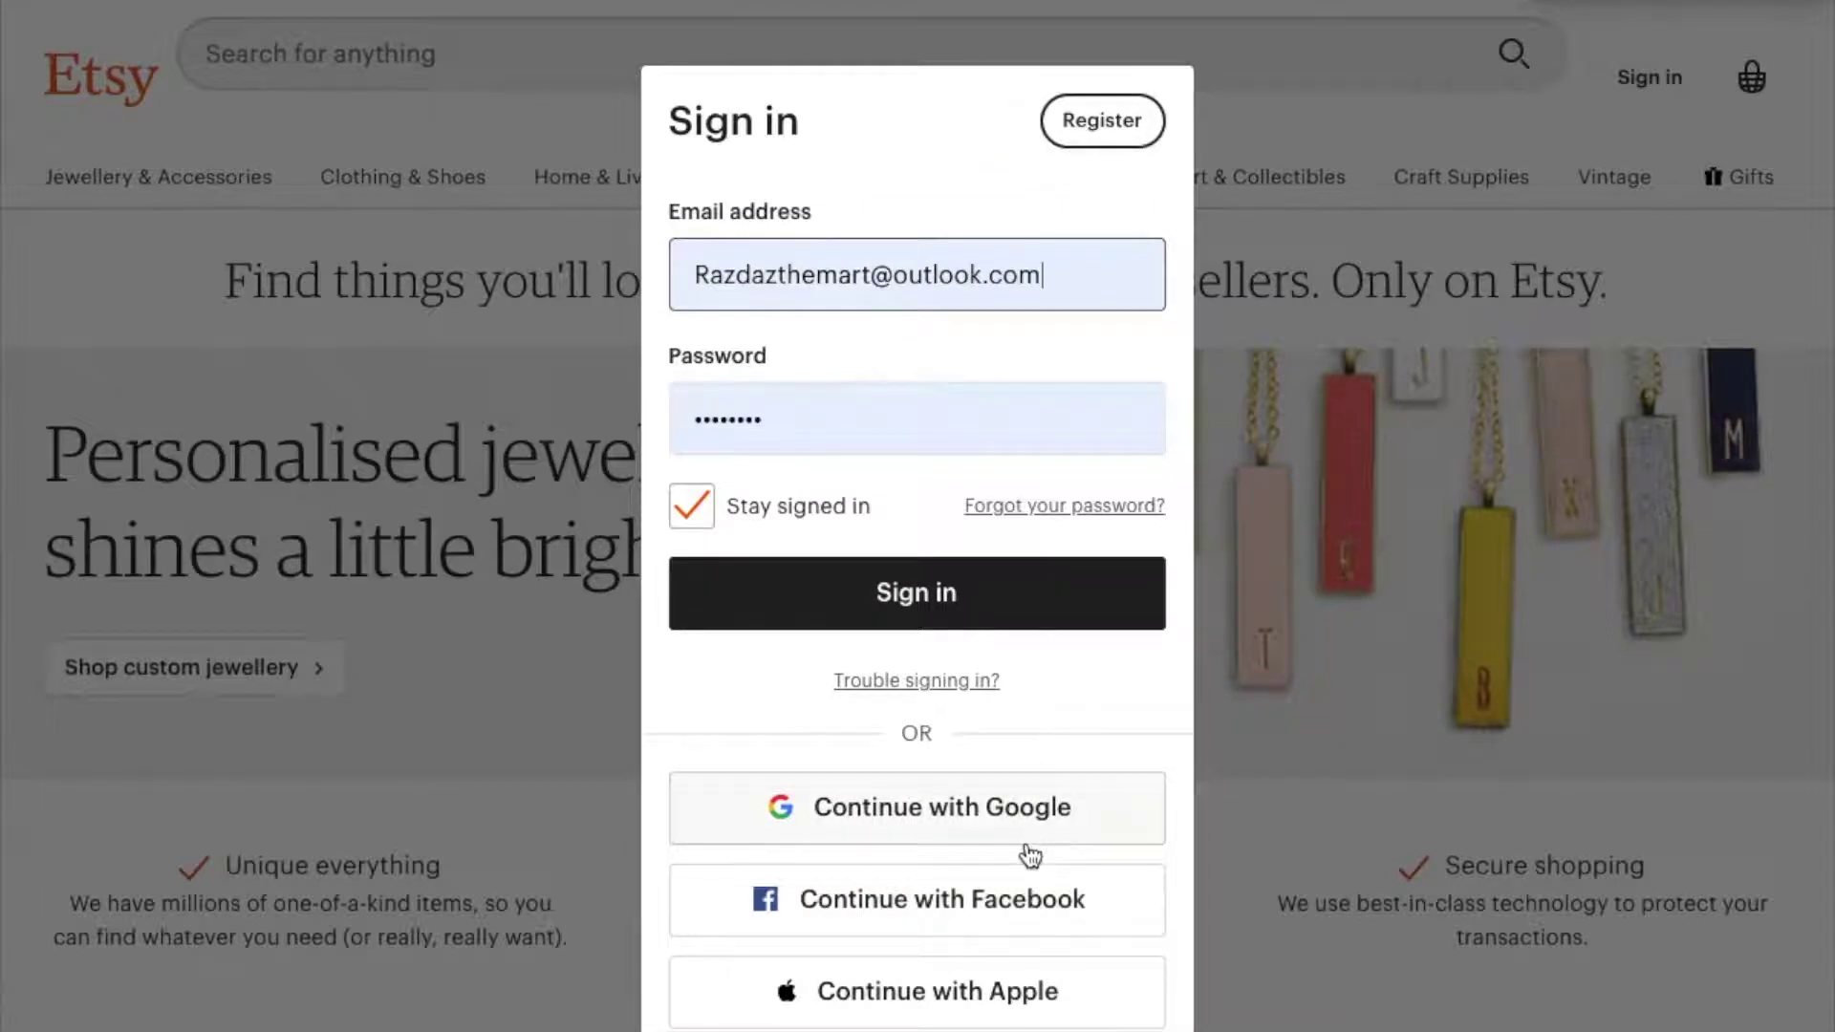
pyautogui.scroll(-1, 1003, 939)
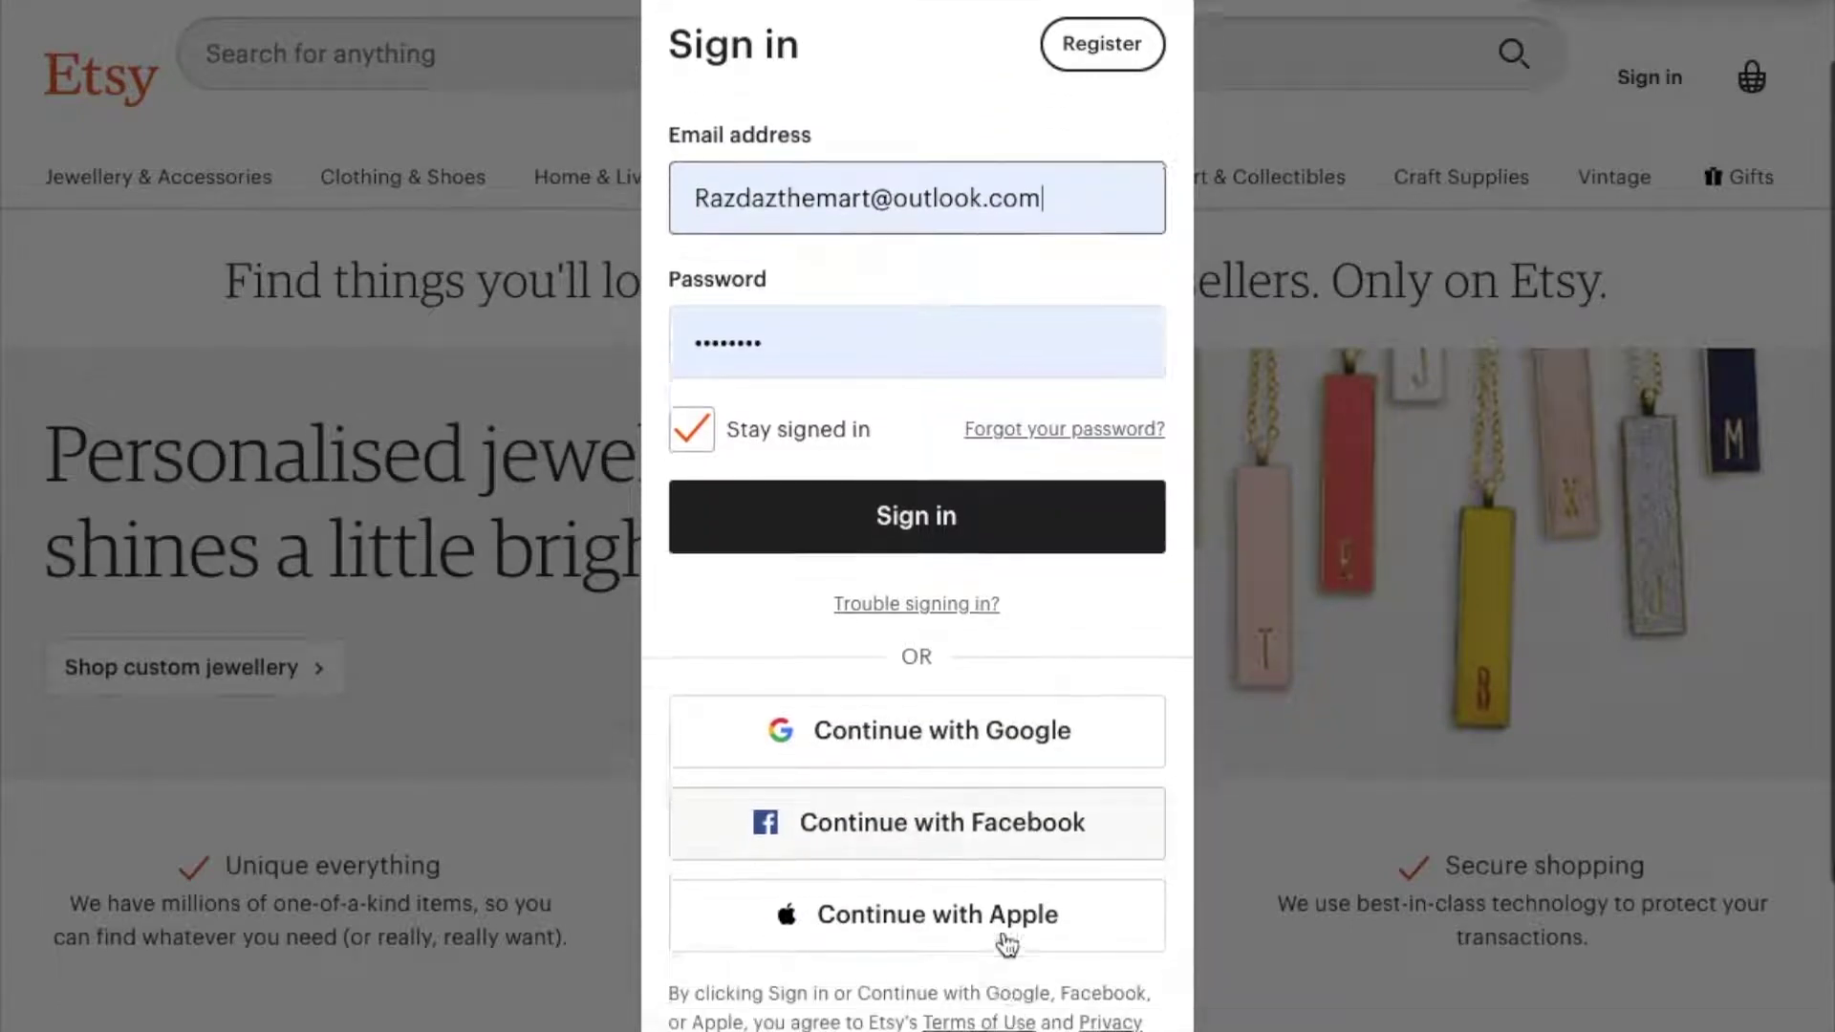
pyautogui.scroll(-1, 1005, 936)
pyautogui.scroll(2, 1023, 860)
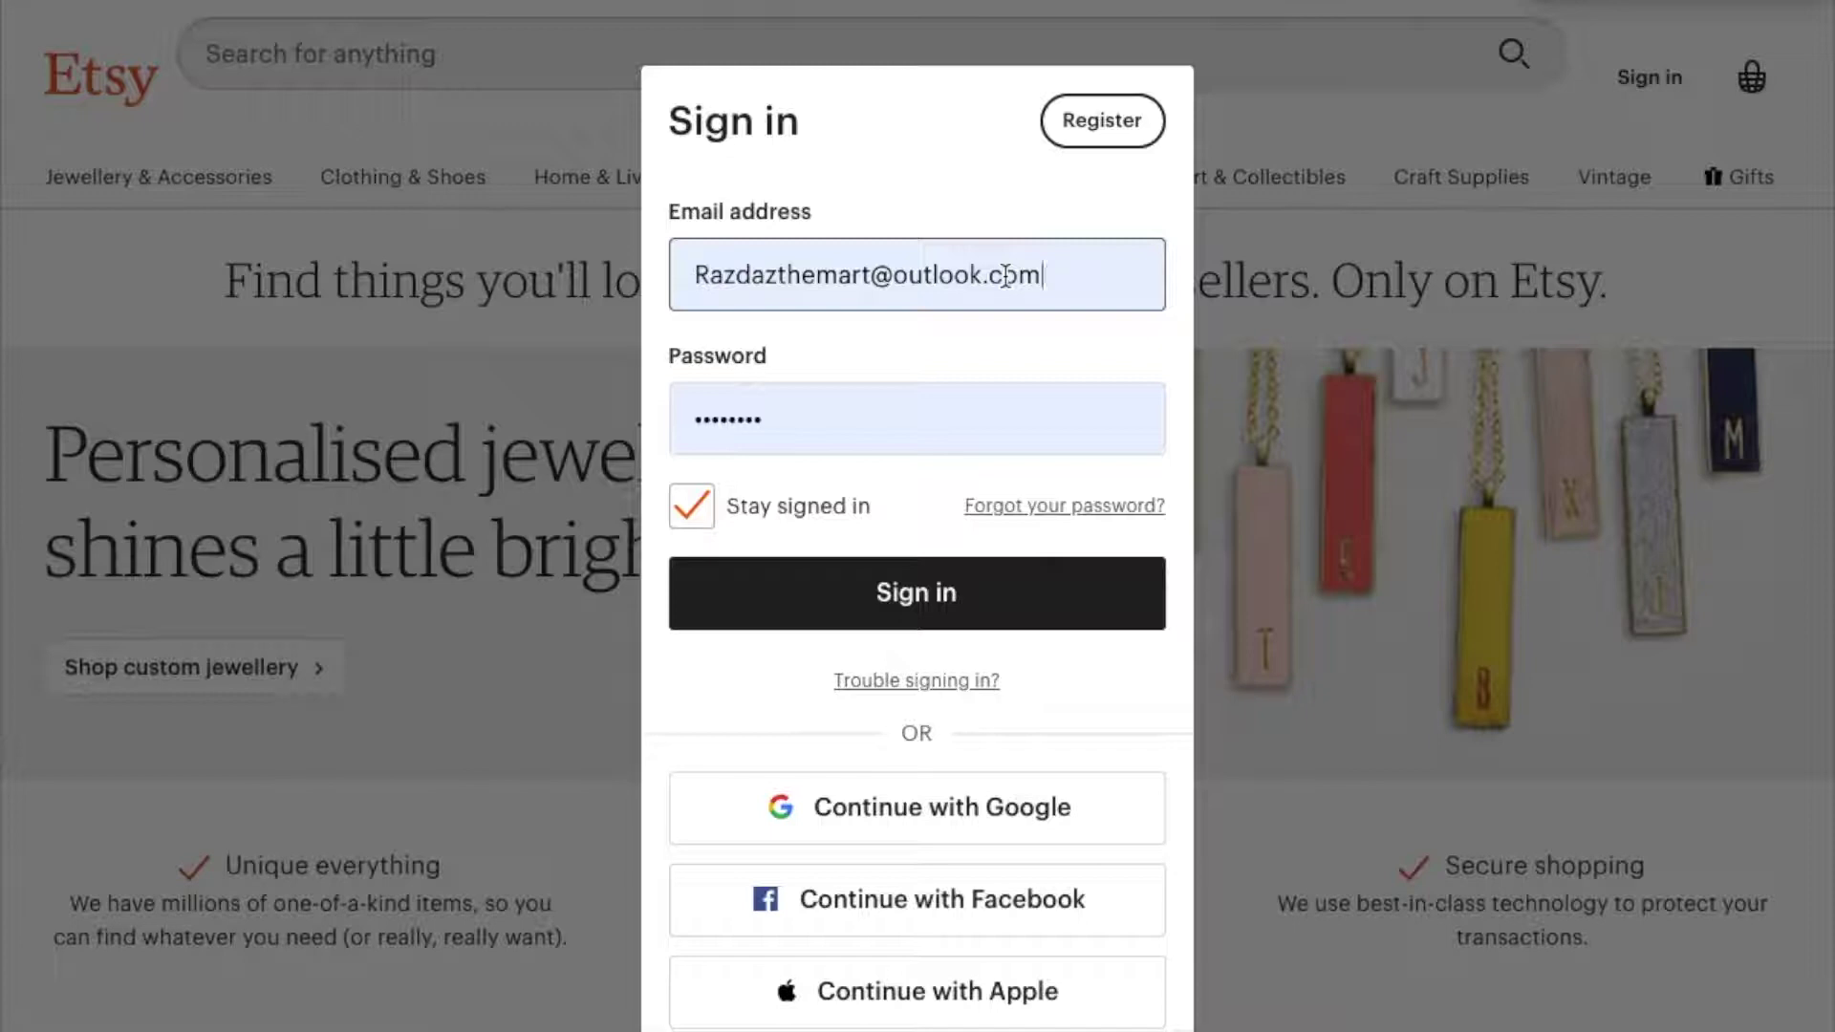
pyautogui.click(910, 607)
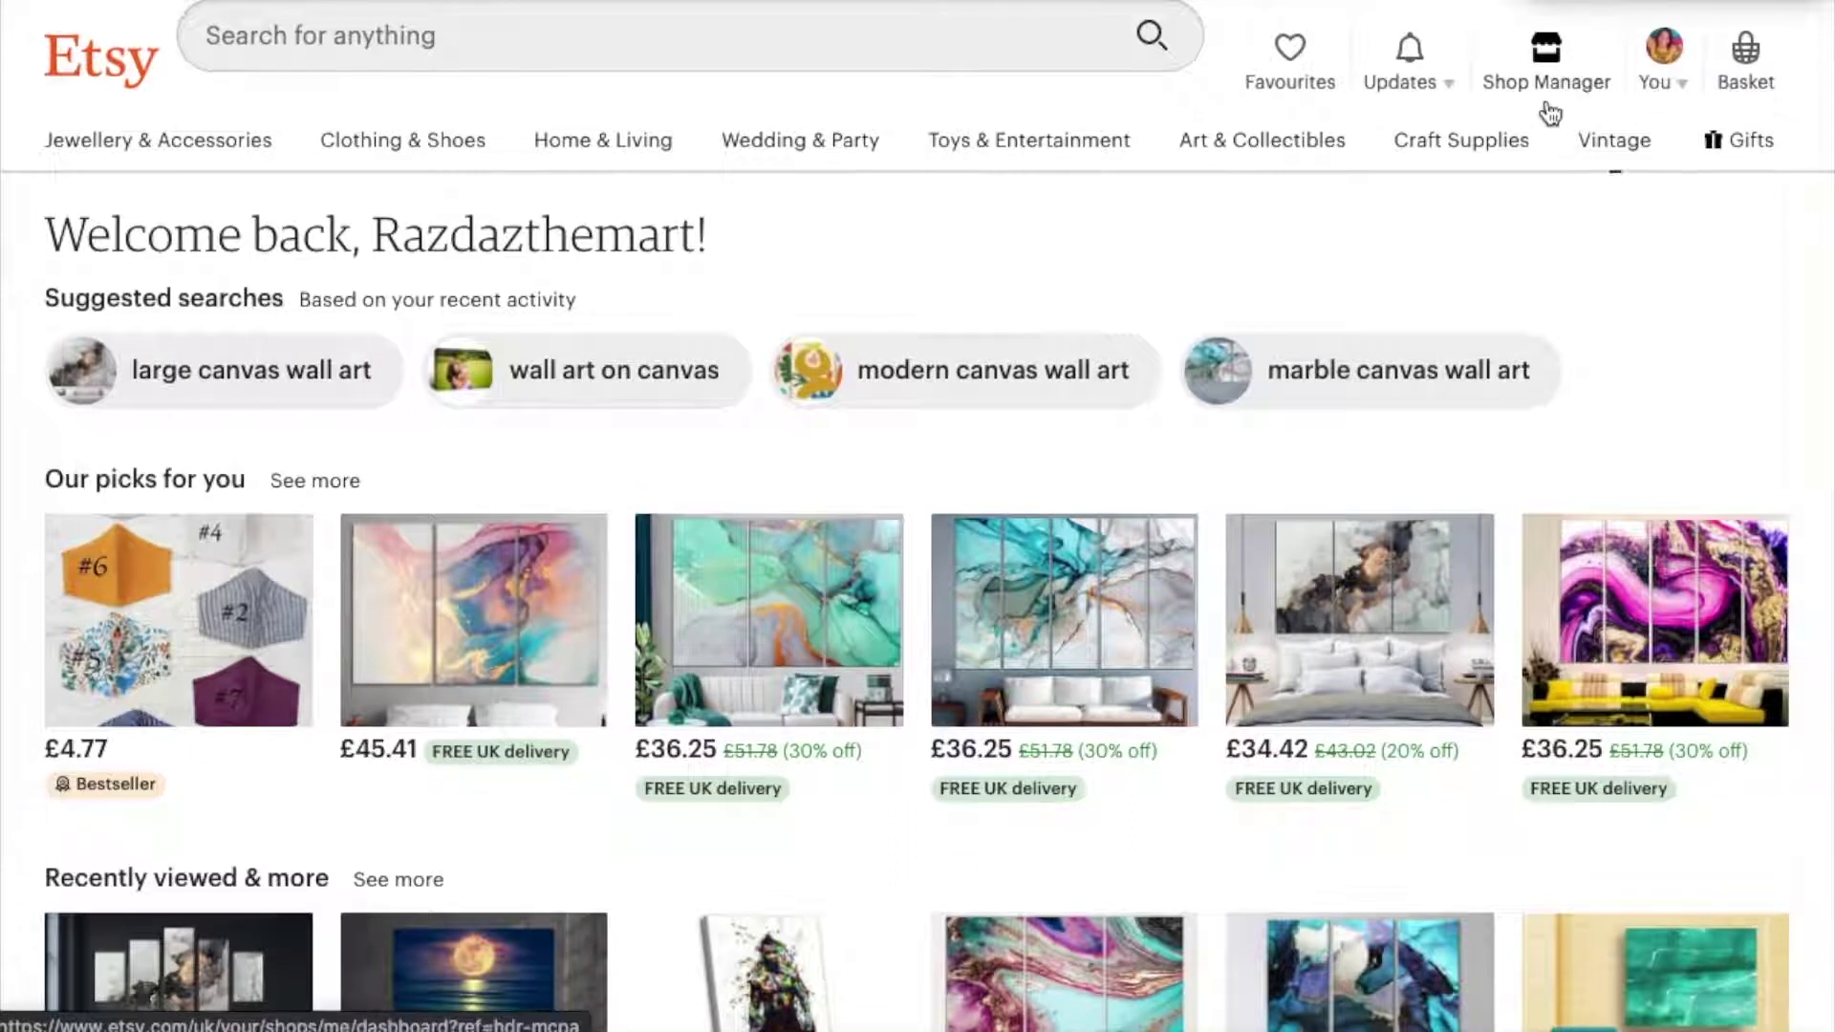
# Open the shop's listings in Shop Manager
pyautogui.click(1546, 67)
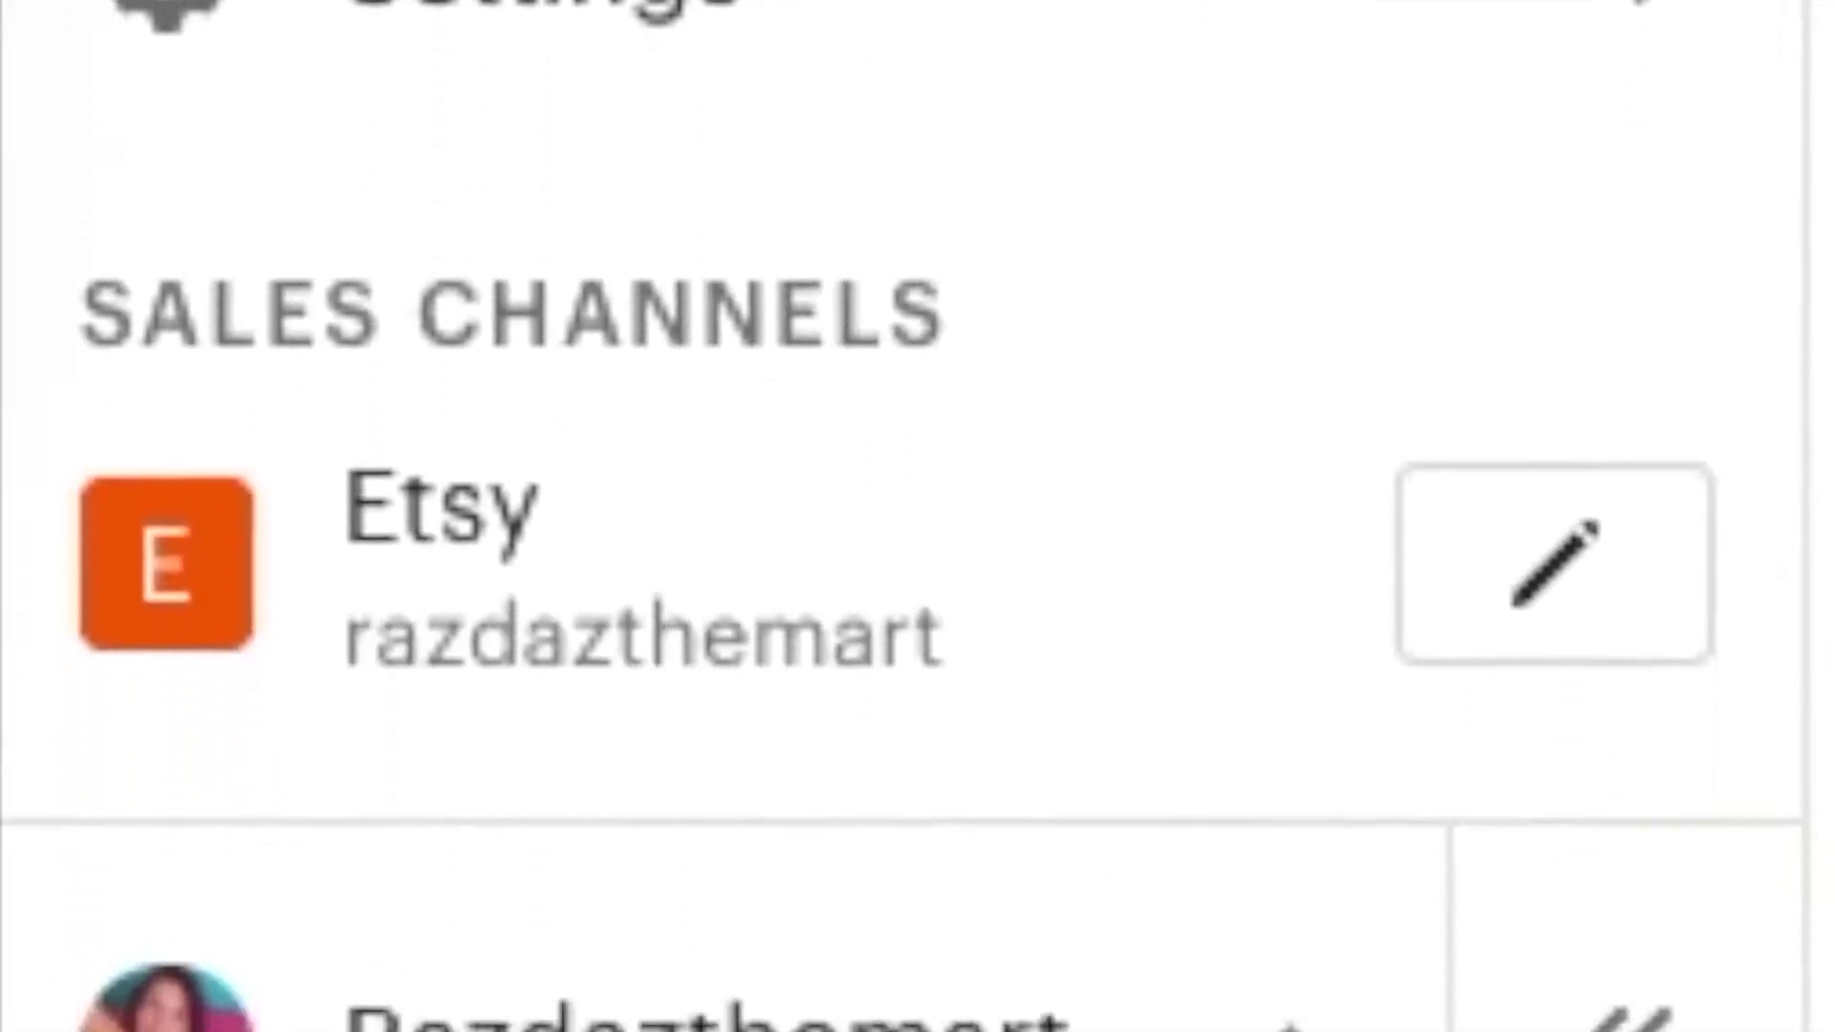
pyautogui.click(151, 258)
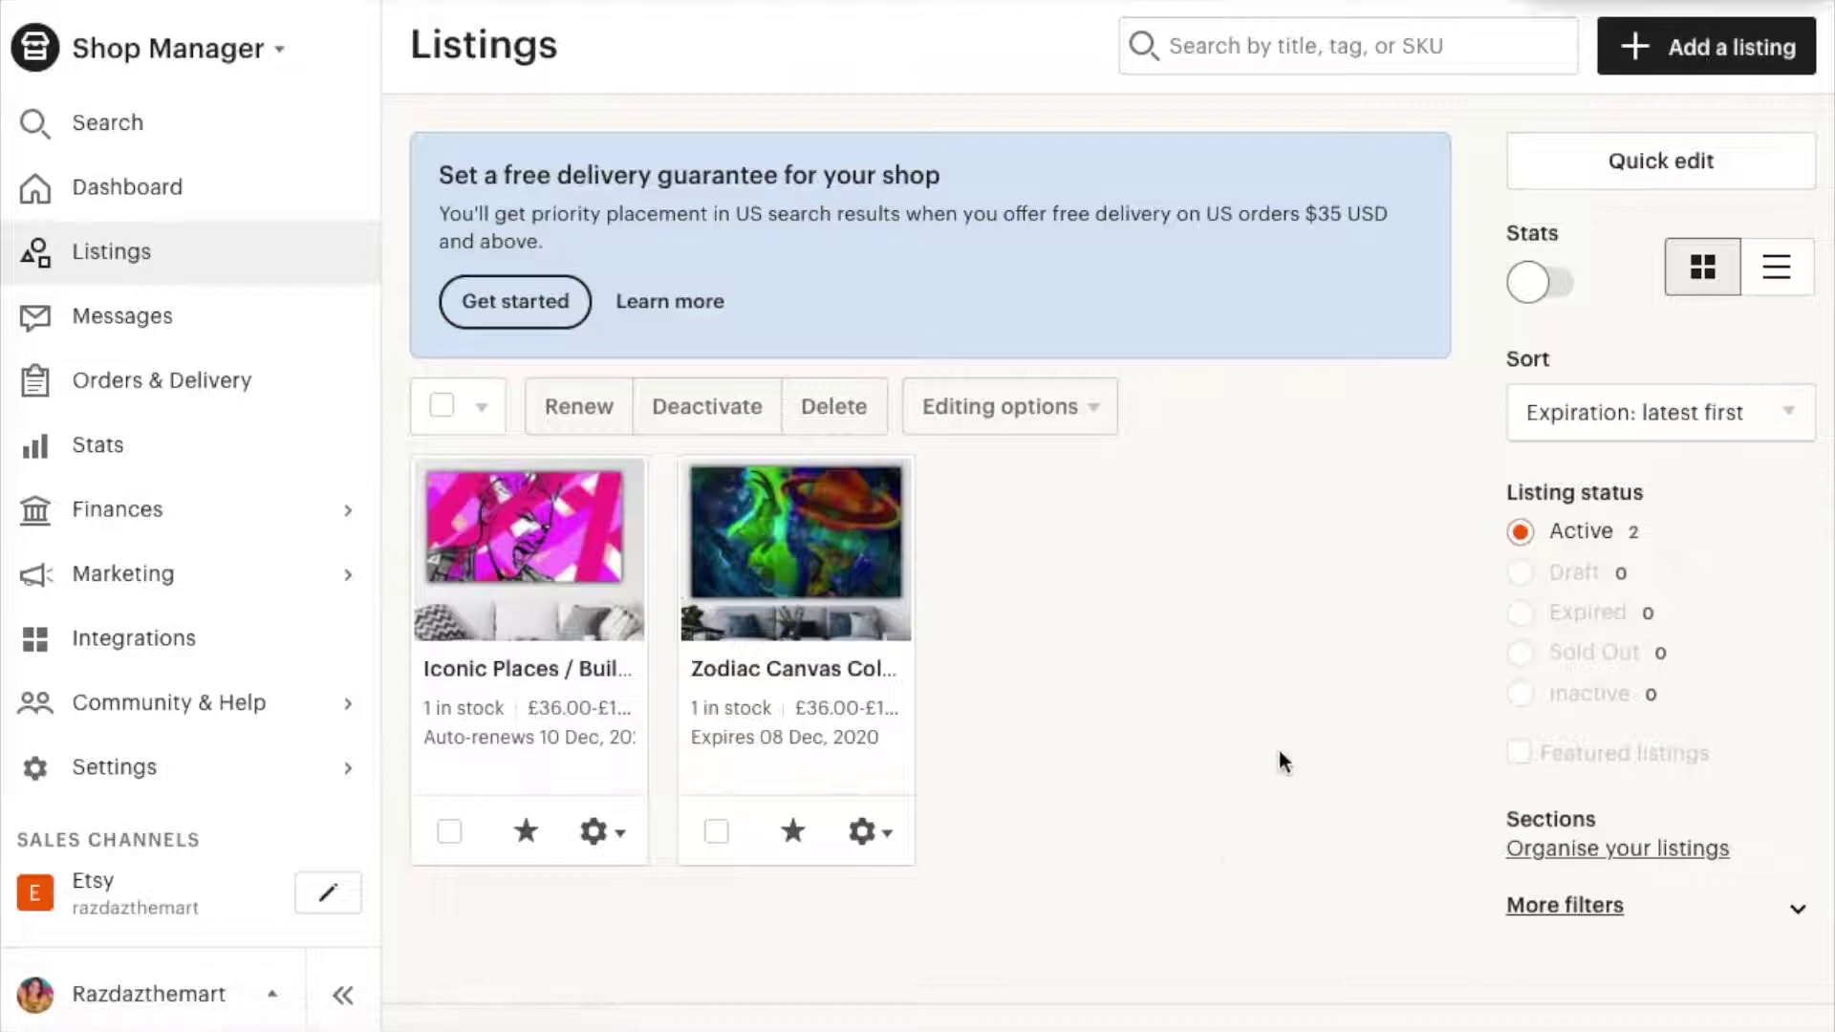
# Start a new listing, look through its blank form from photos to delivery options, and discard it
pyautogui.click(1744, 40)
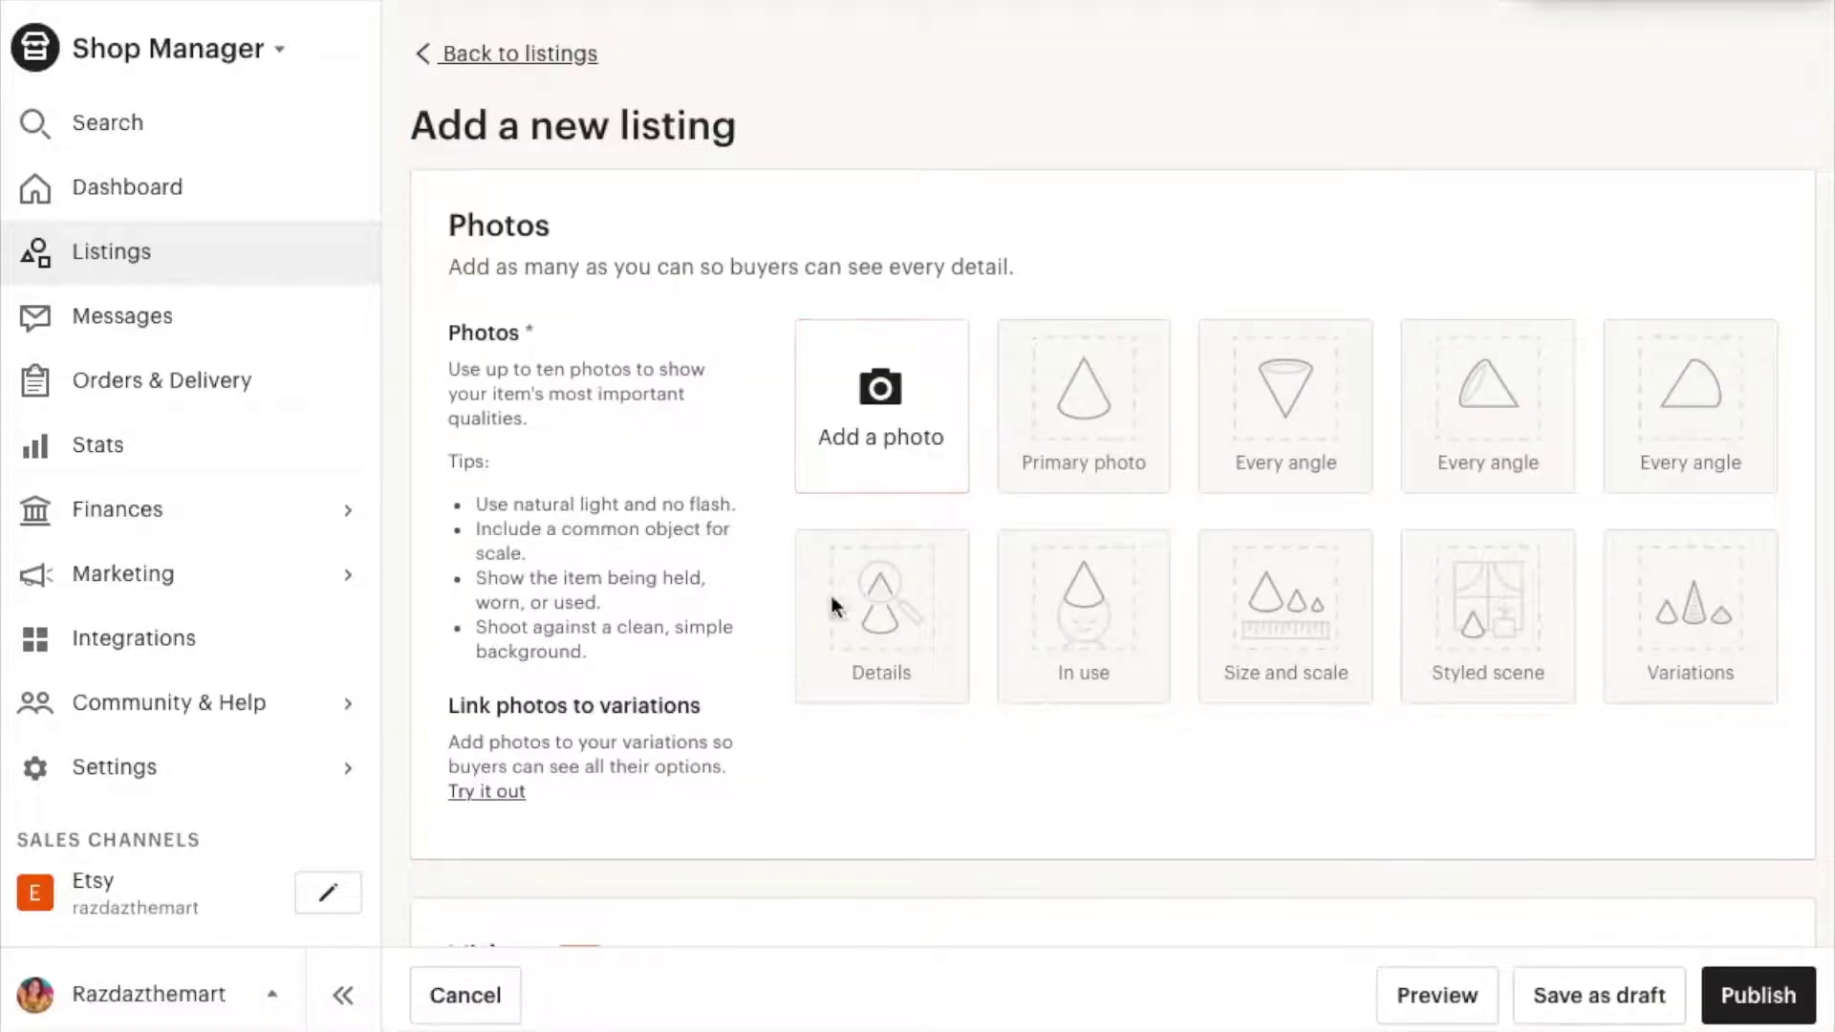
pyautogui.scroll(-8, 916, 809)
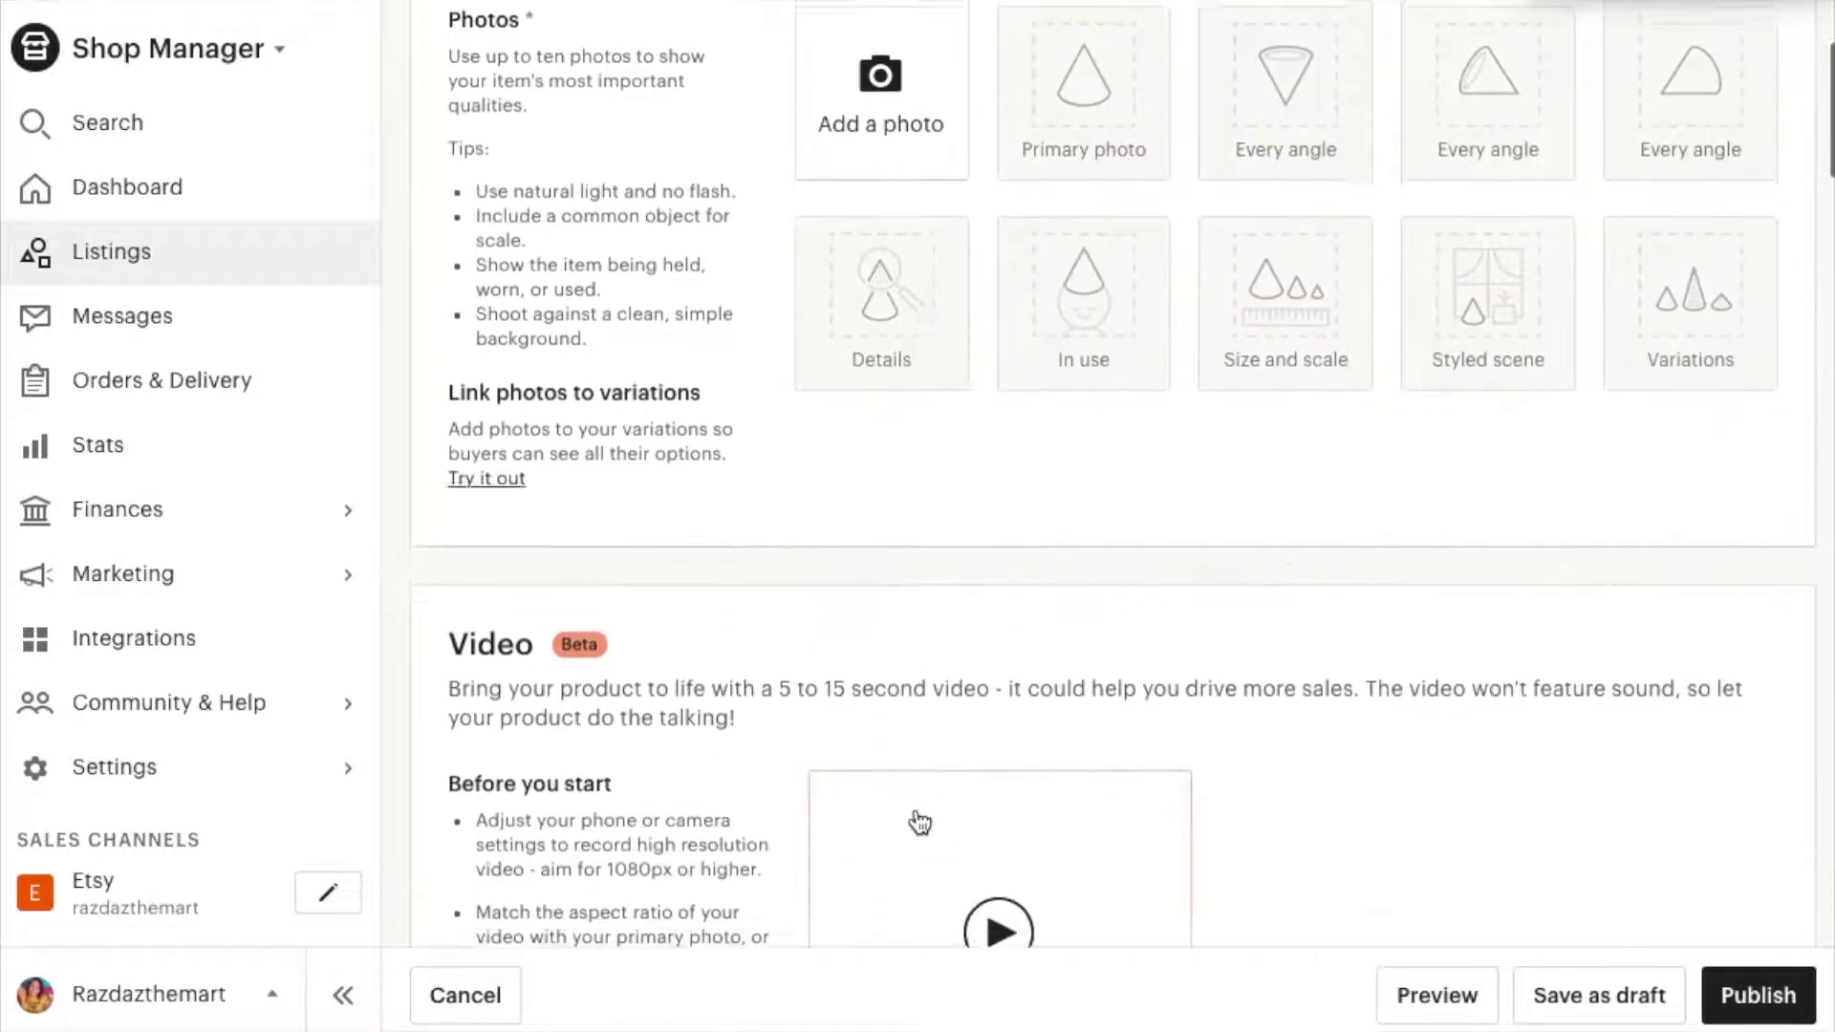
pyautogui.scroll(5, 915, 810)
pyautogui.scroll(4, 916, 809)
pyautogui.scroll(-15, 913, 821)
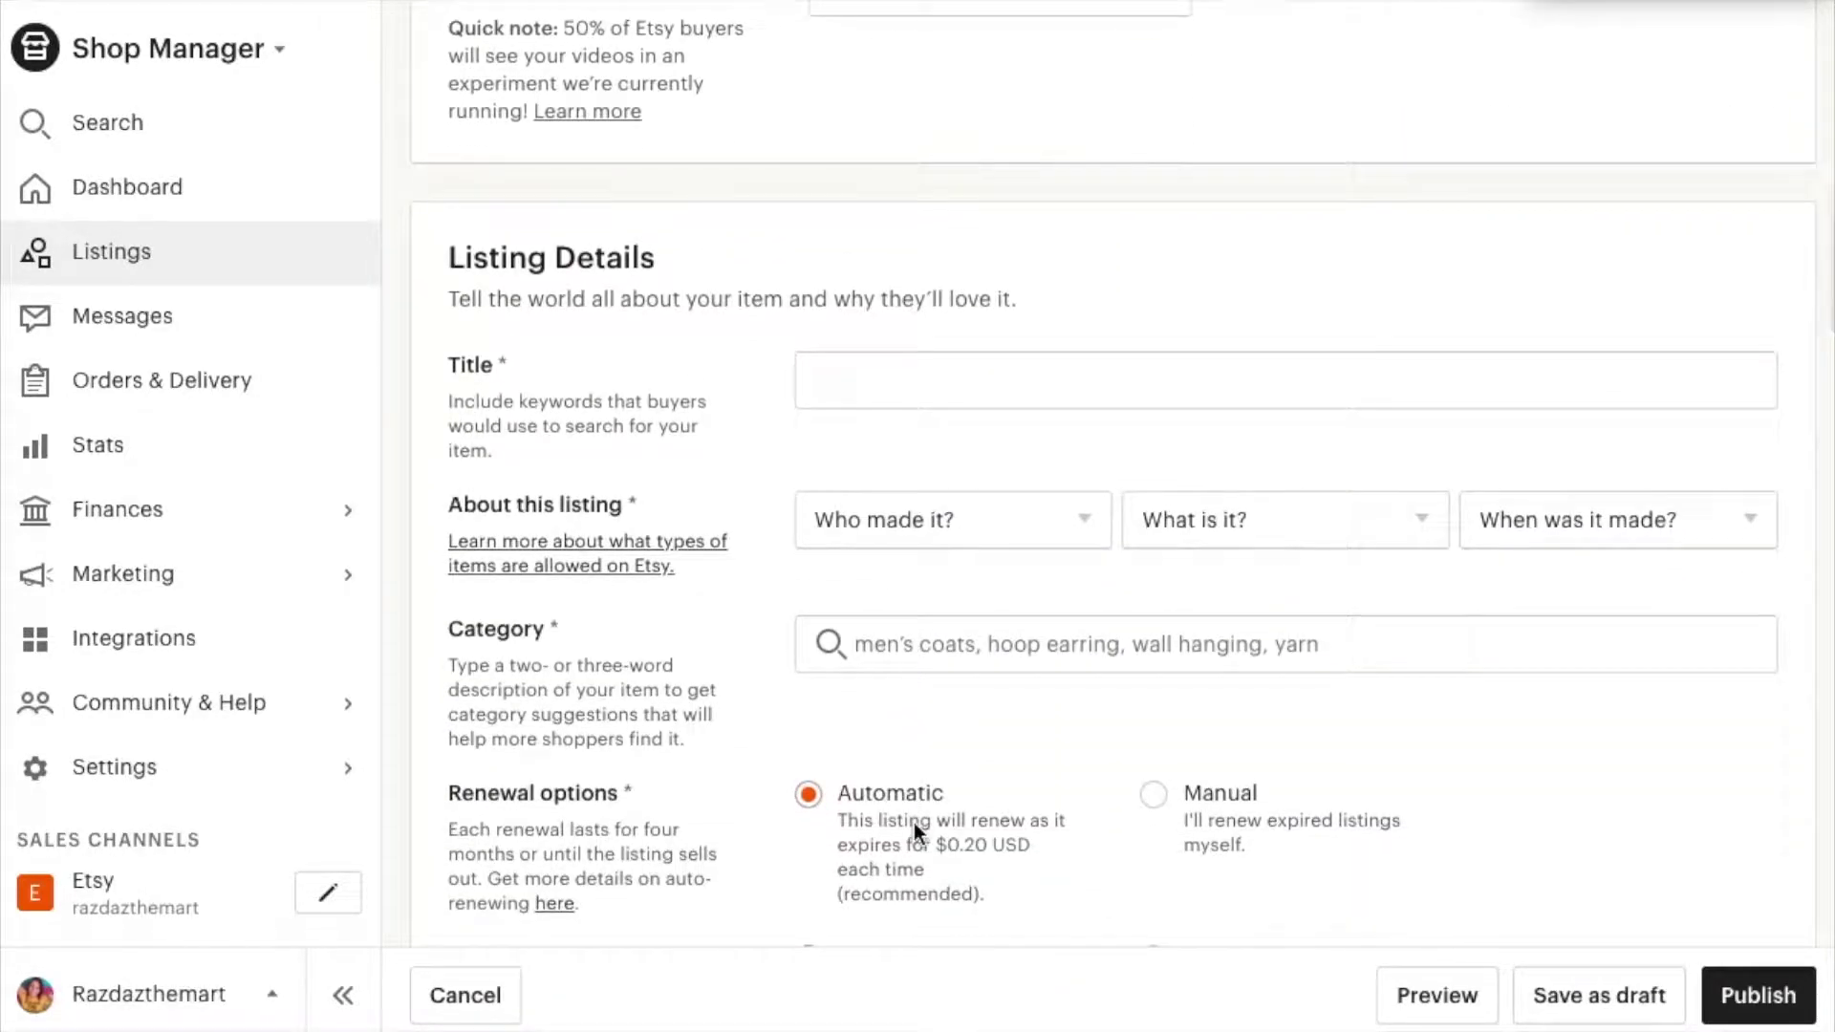
pyautogui.scroll(-8, 914, 822)
pyautogui.scroll(-20, 983, 750)
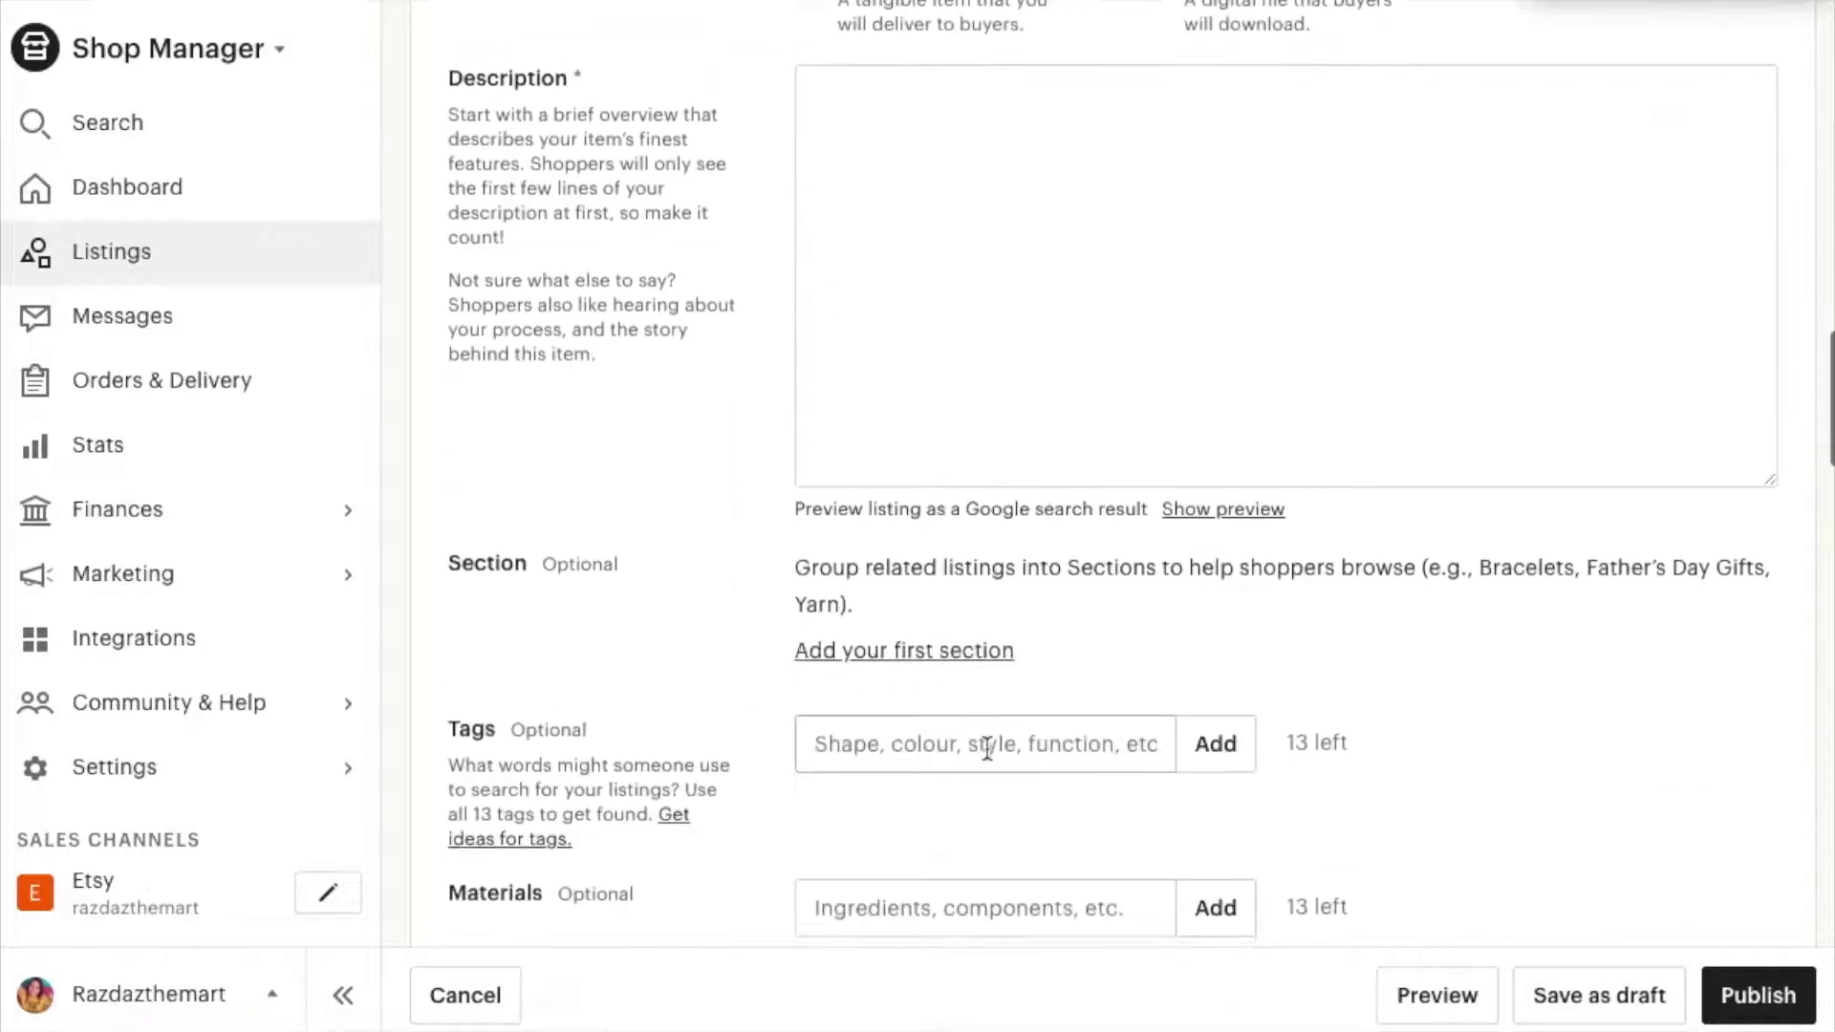
pyautogui.scroll(-20, 986, 747)
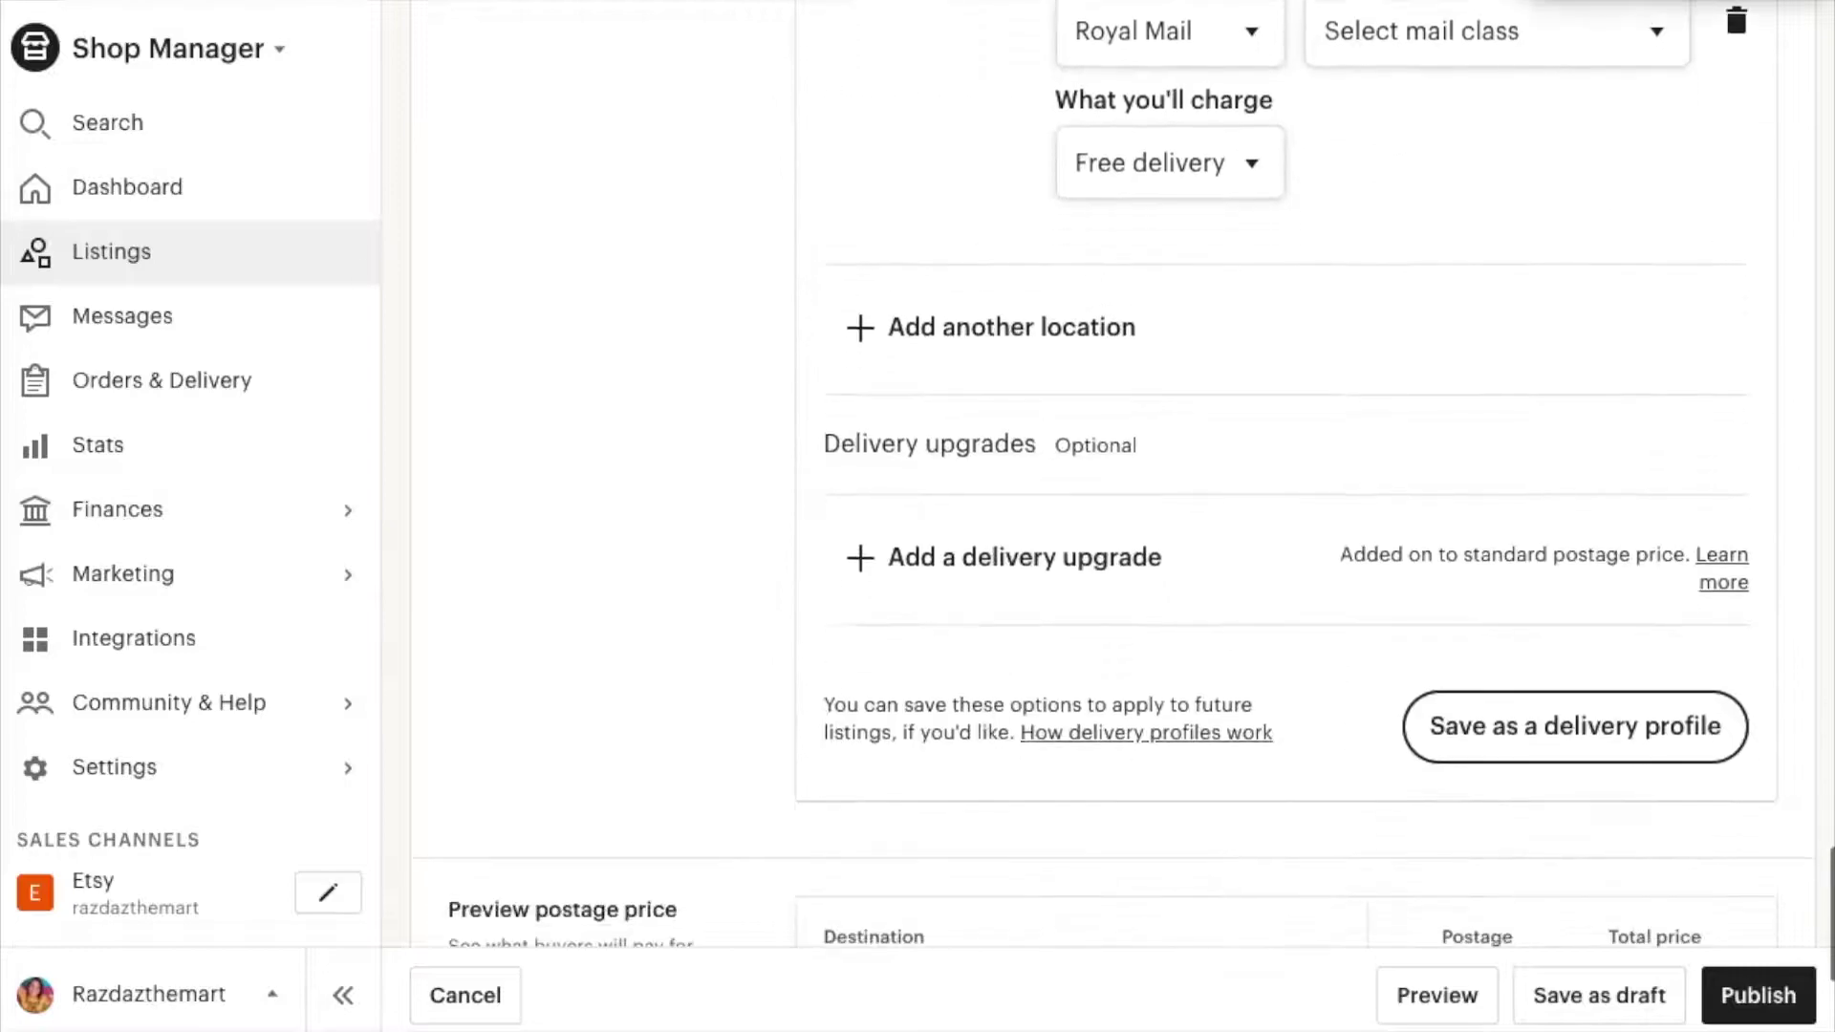
pyautogui.click(466, 995)
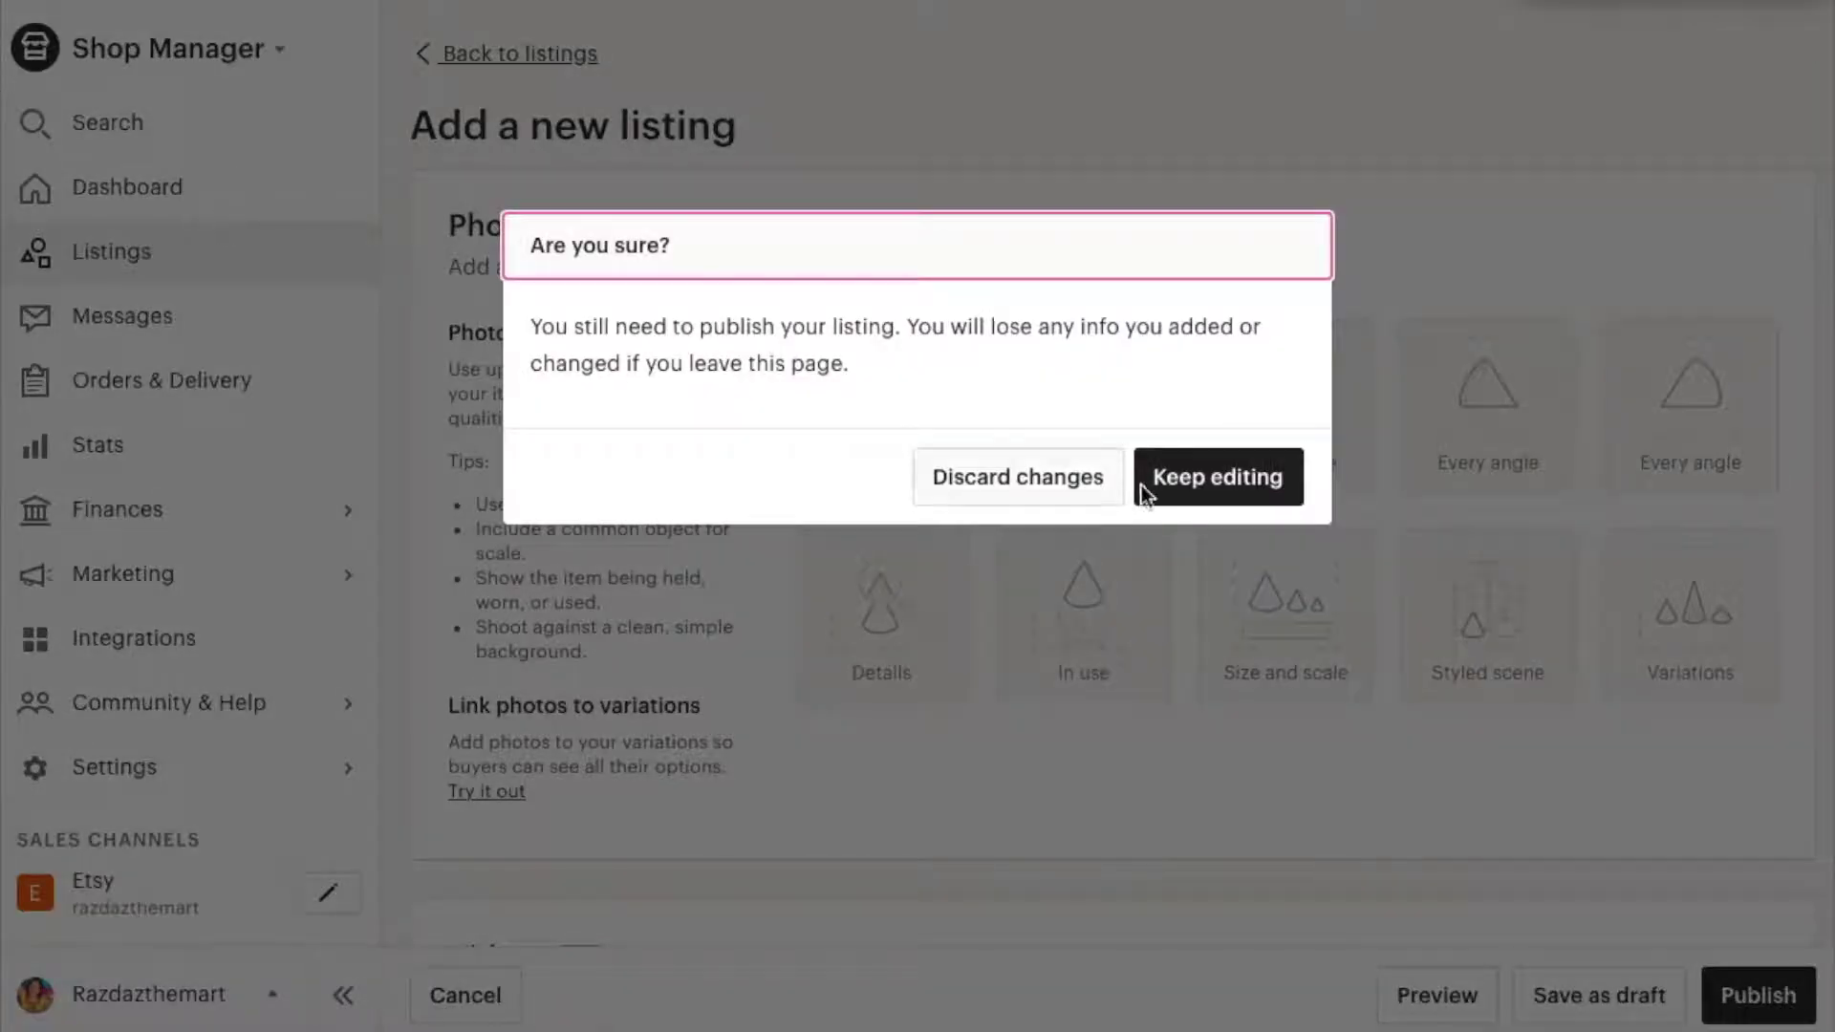
pyautogui.click(1088, 494)
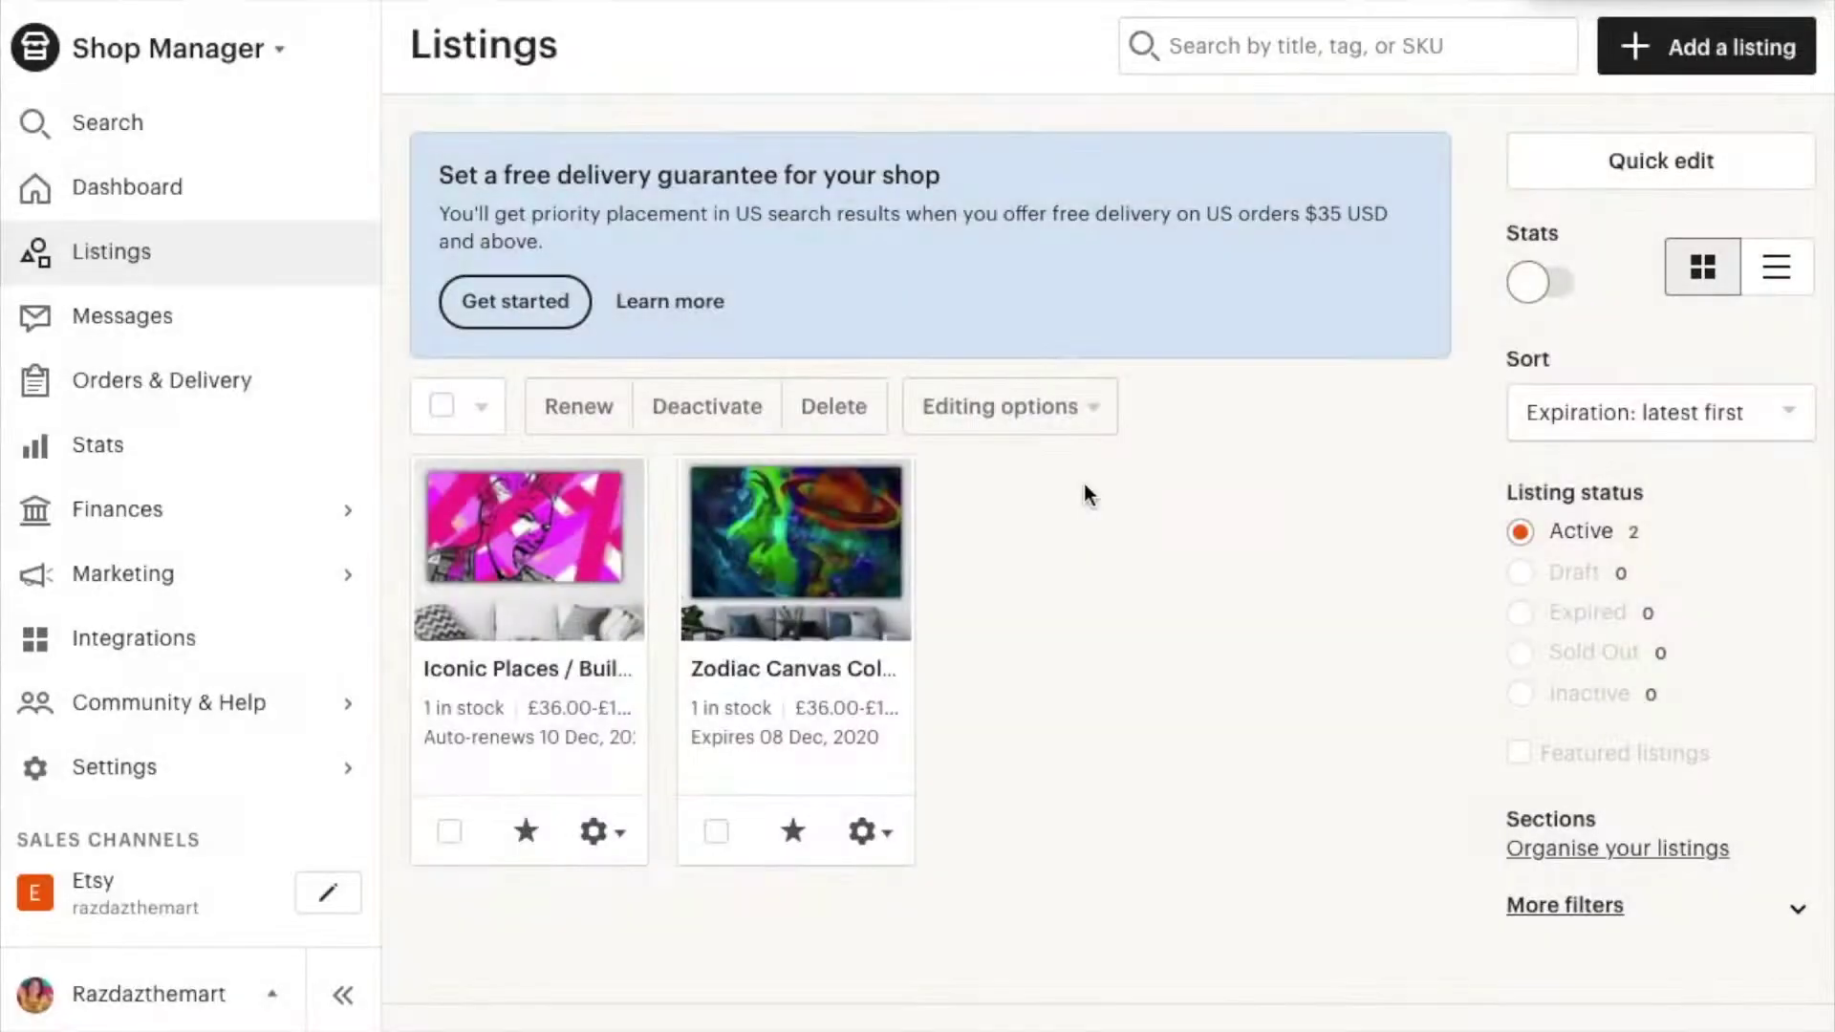
# Open the Zodiac Canvas Collection listing for editing and examine its photos and thumbnail settings
pyautogui.click(833, 595)
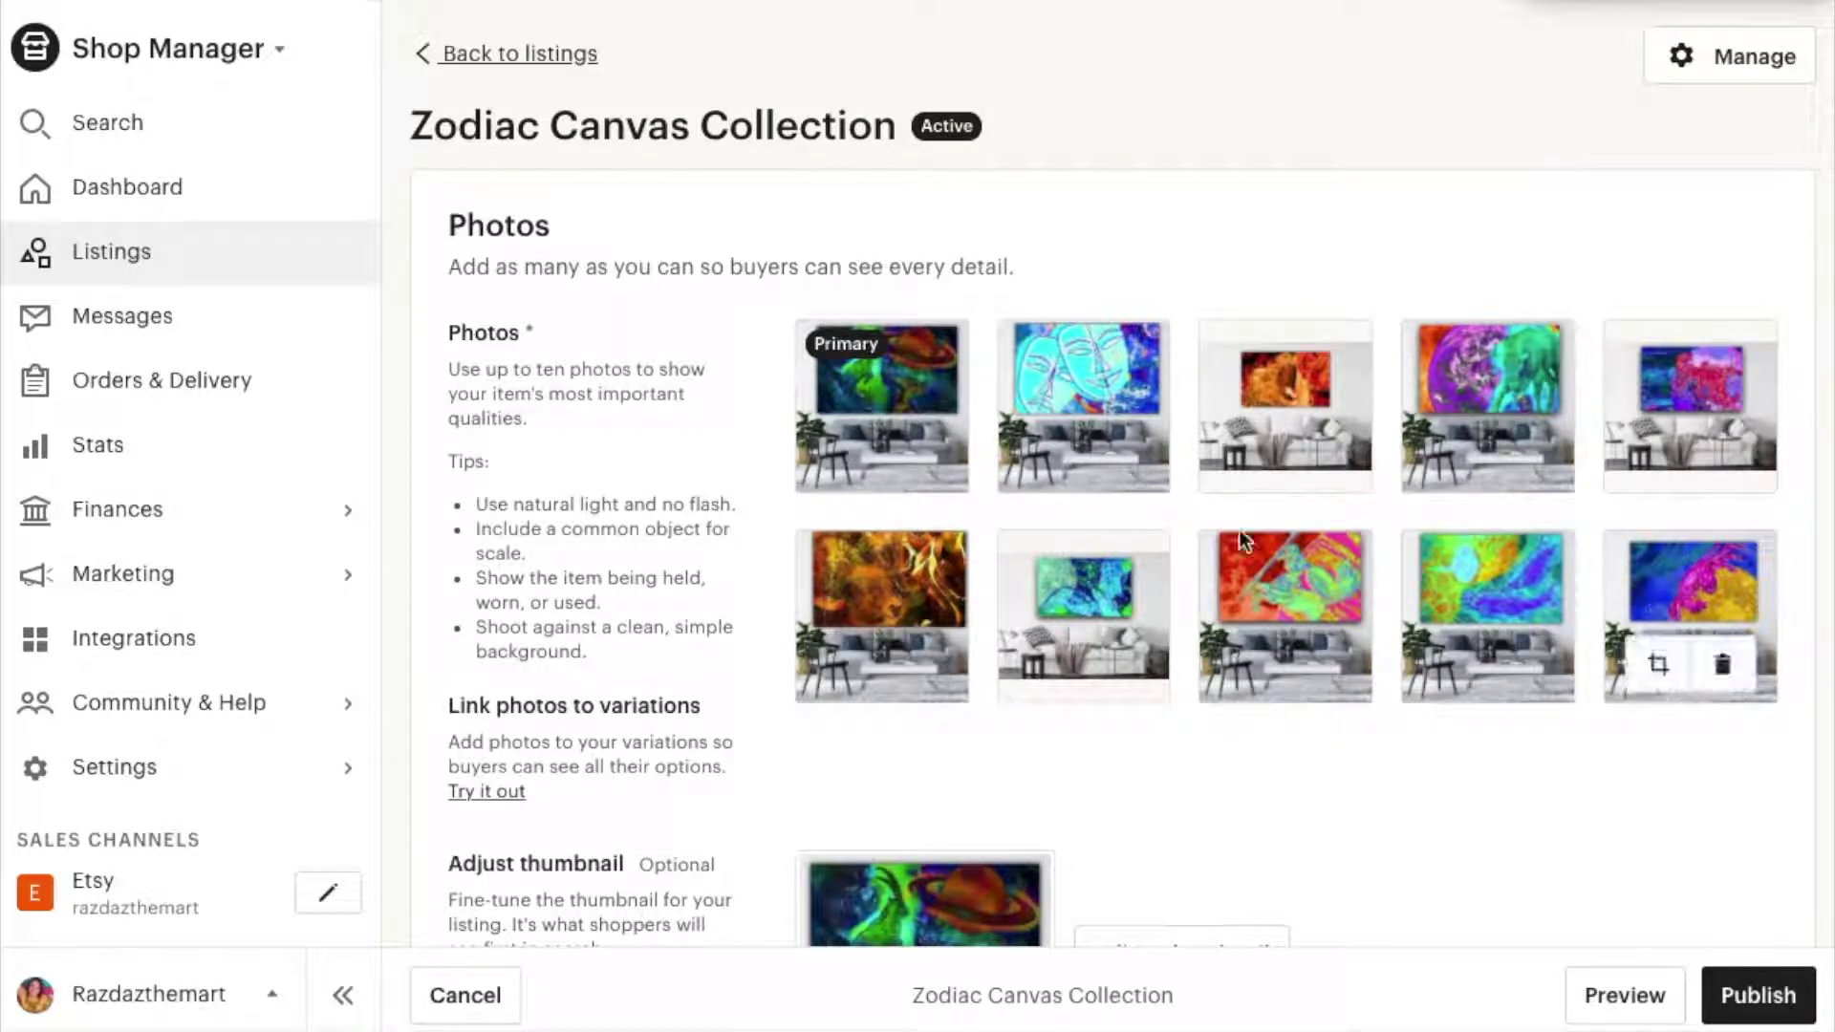
pyautogui.scroll(-5, 983, 486)
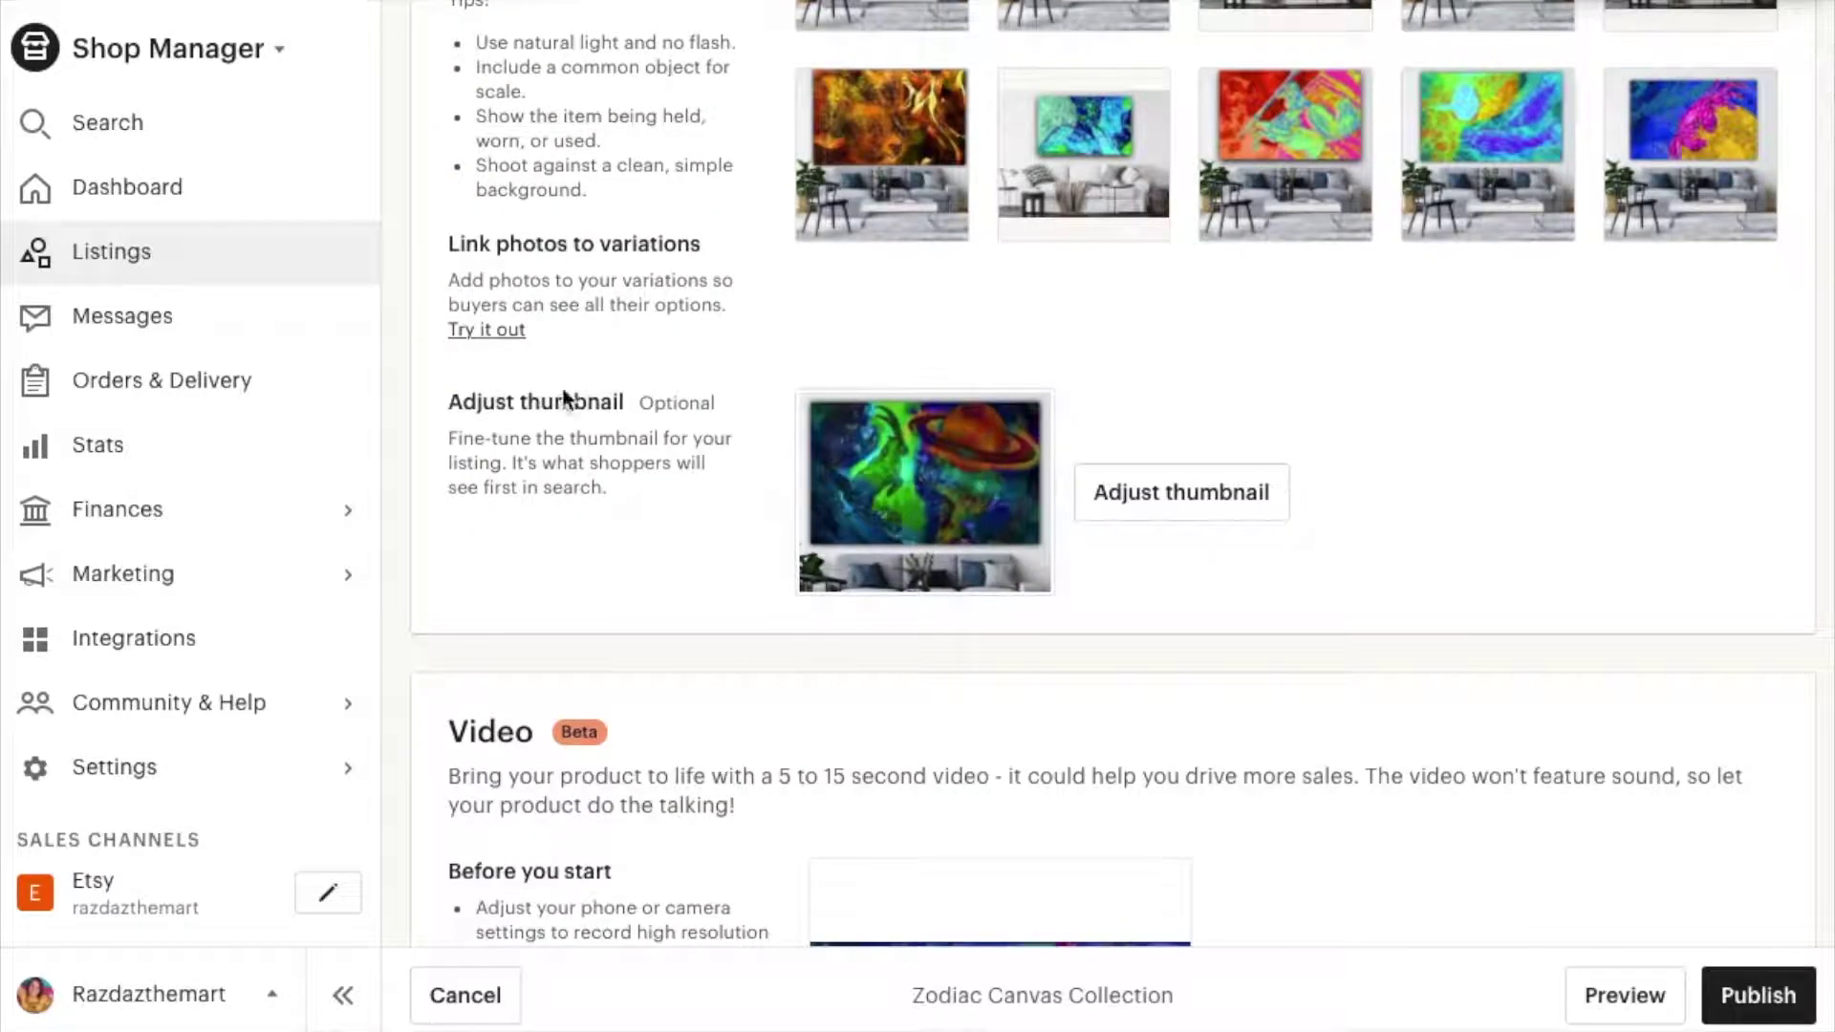
pyautogui.scroll(4, 950, 443)
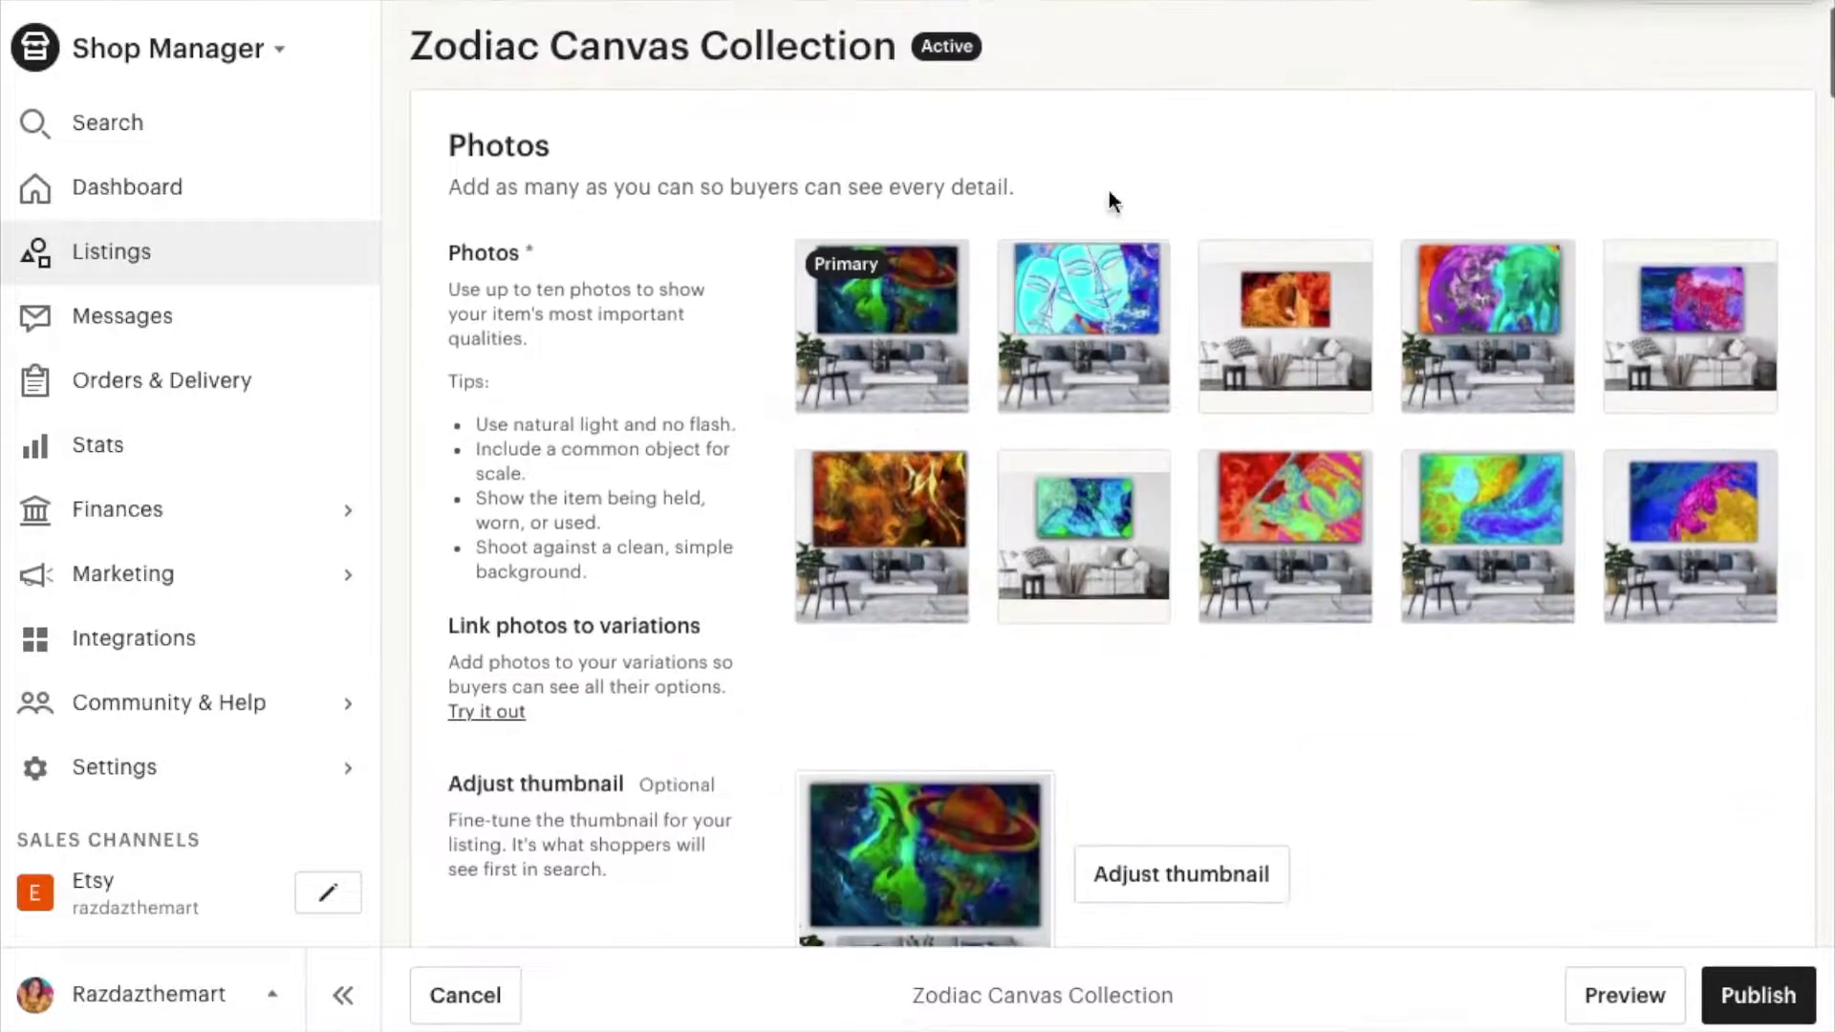
pyautogui.scroll(-6, 1377, 478)
pyautogui.scroll(1, 1377, 477)
# Examine the listing's video section, including the recording tips and uploaded clip, alongside its product photos
pyautogui.scroll(-4, 1378, 476)
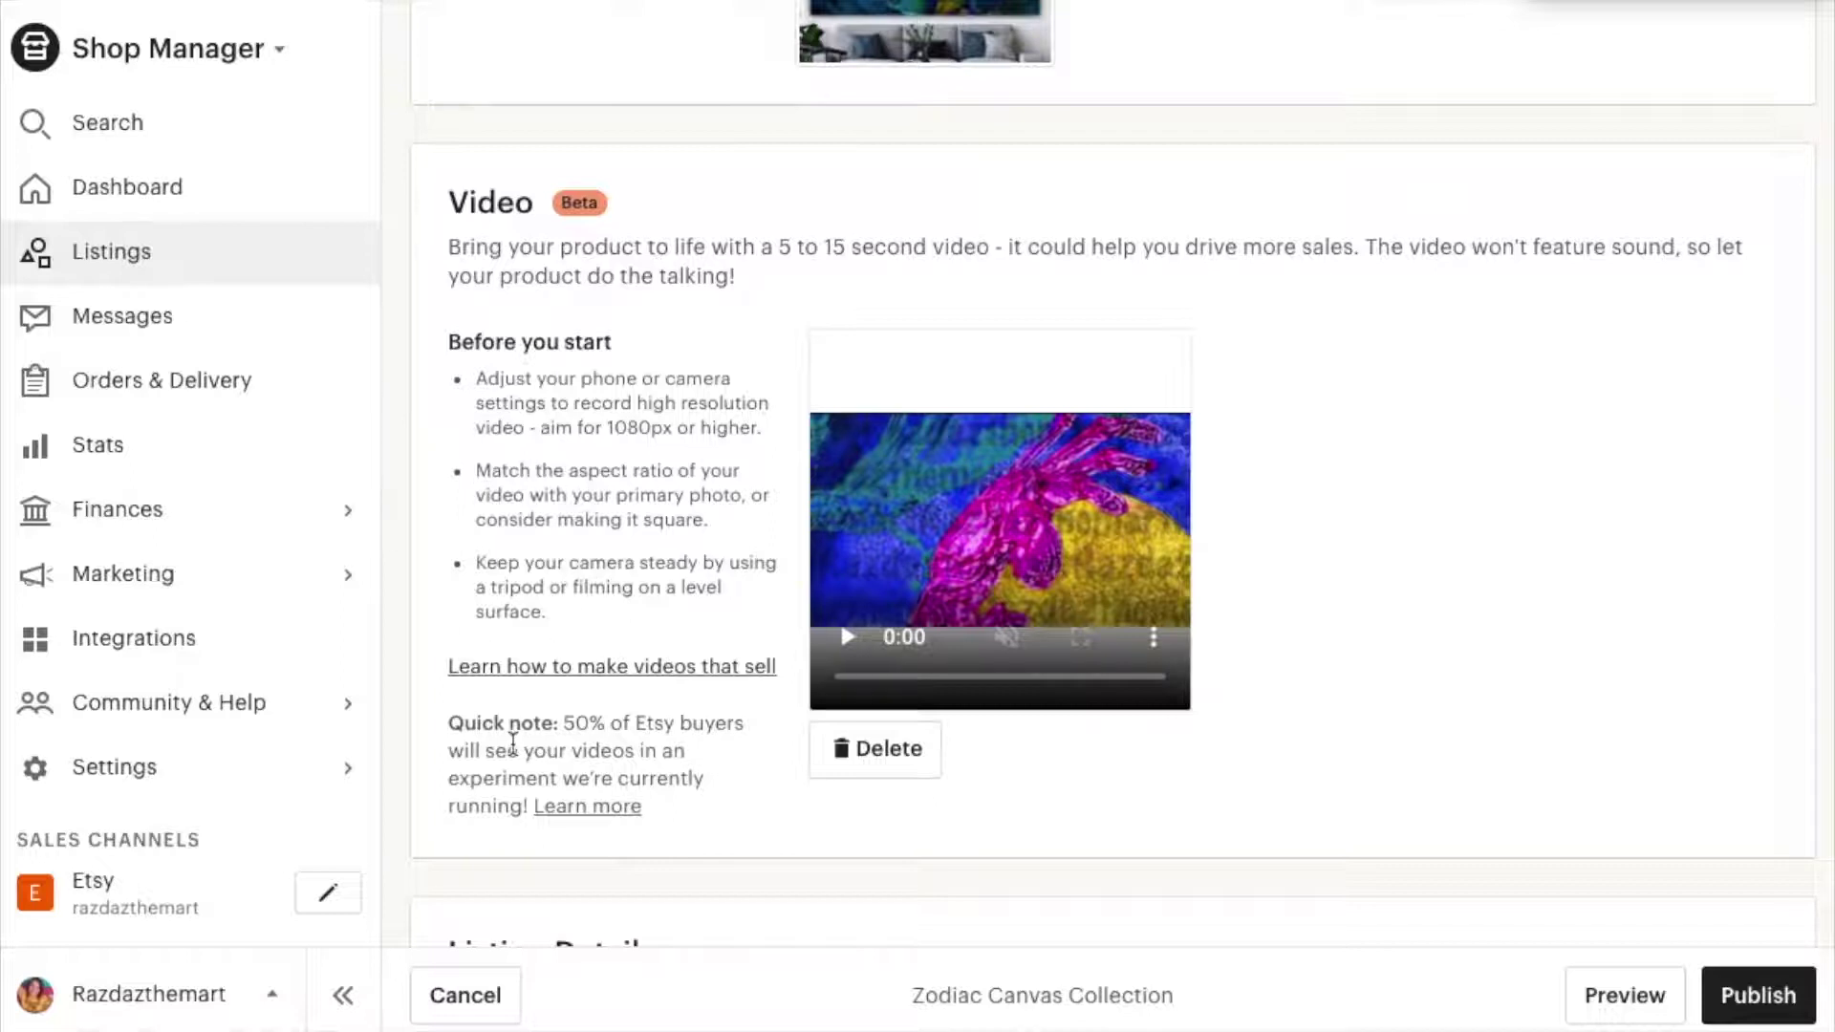
pyautogui.scroll(-1, 512, 742)
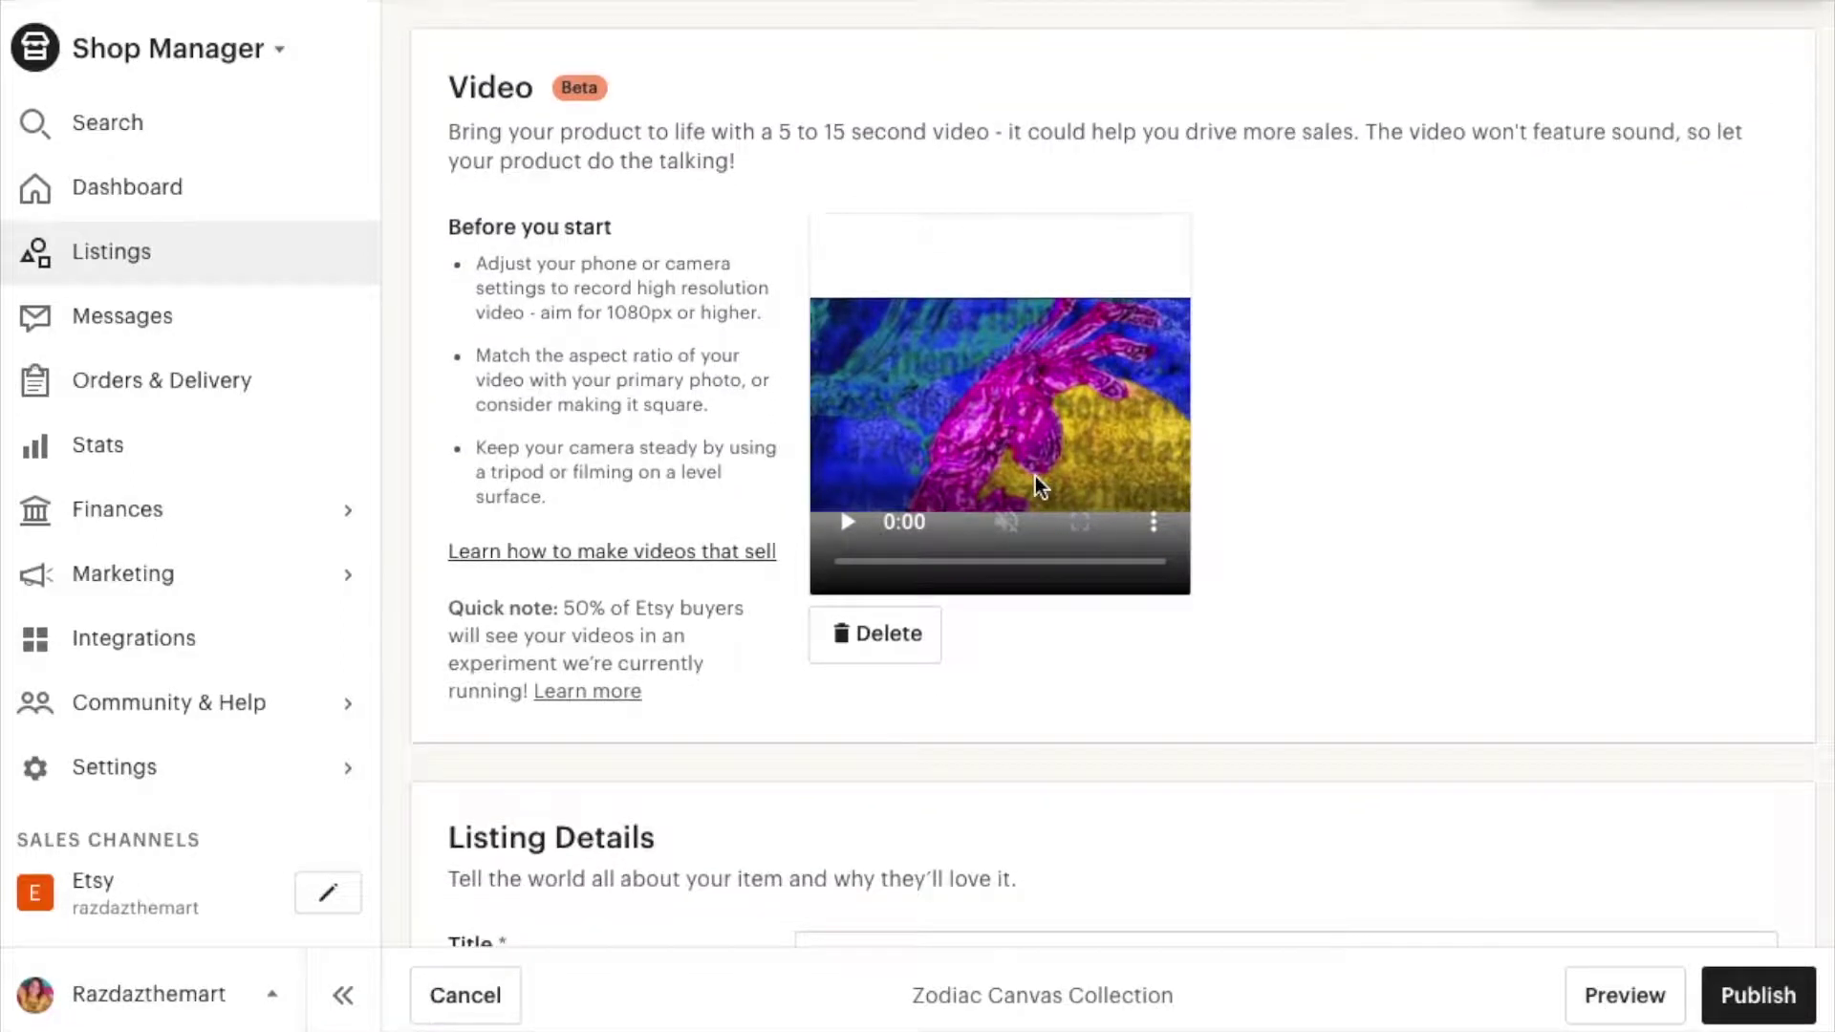
pyautogui.scroll(-1, 1034, 476)
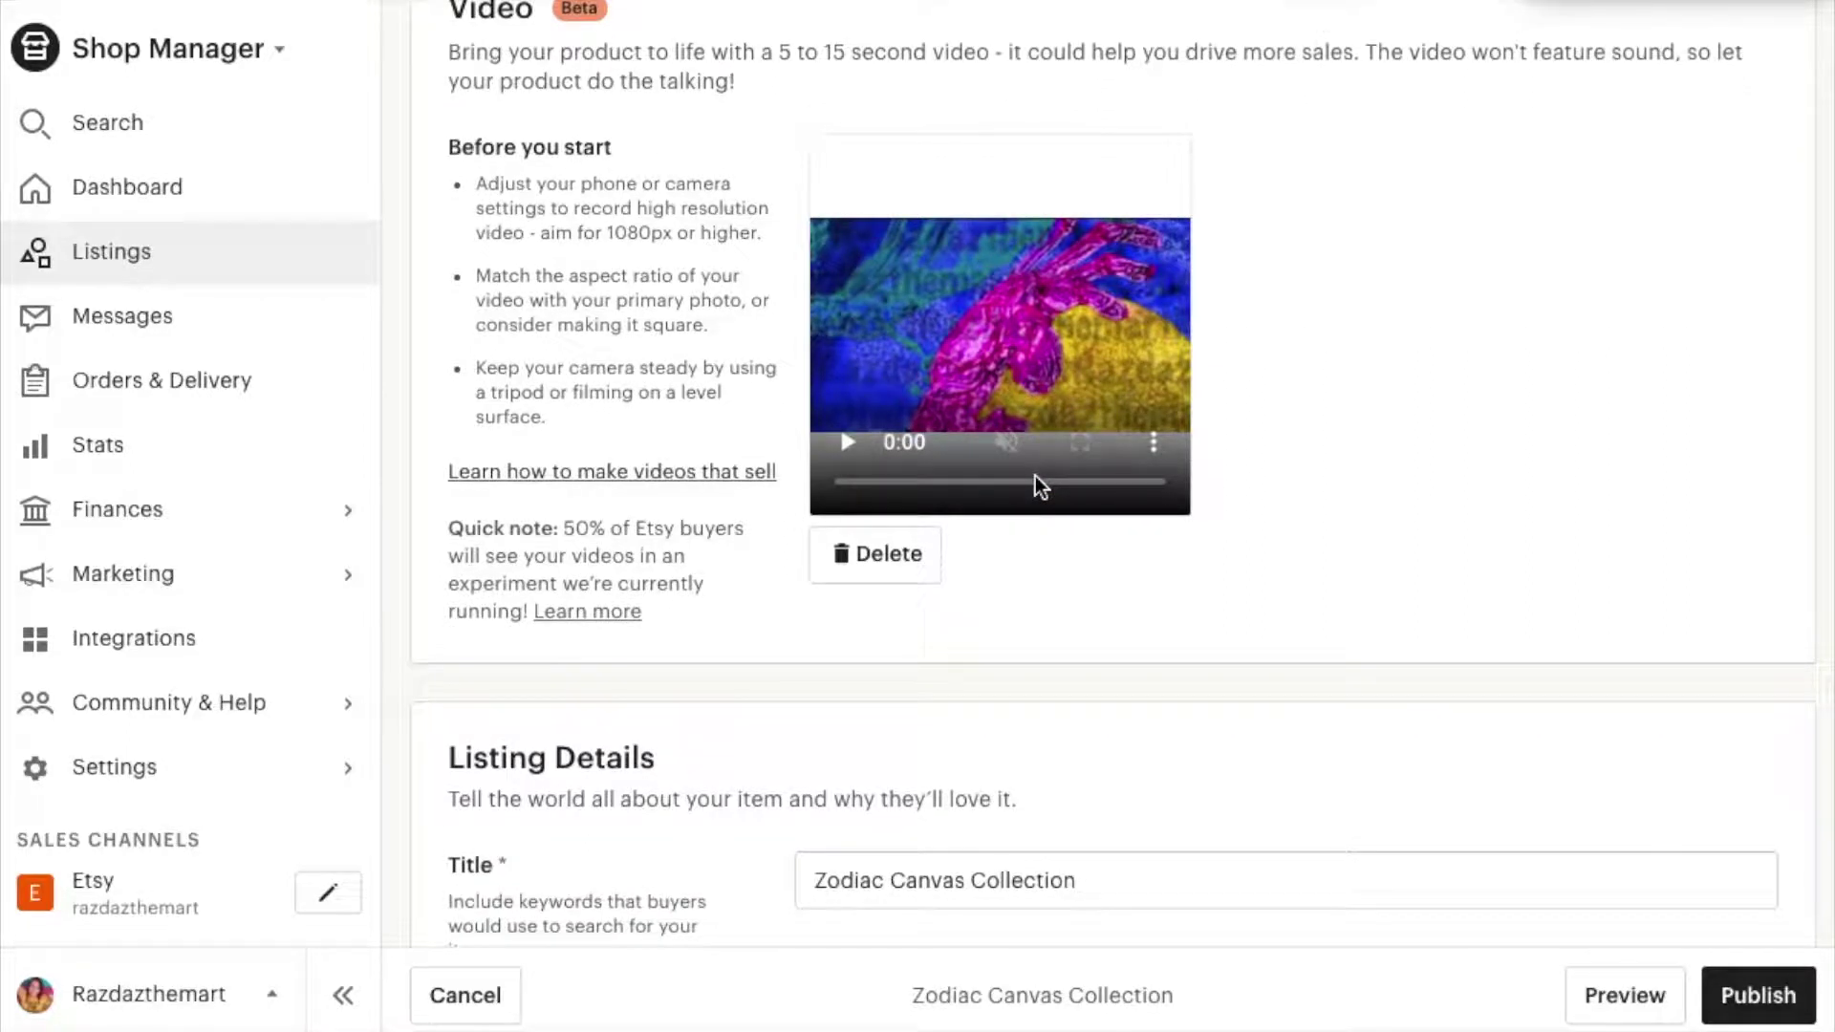
pyautogui.scroll(-1, 1038, 485)
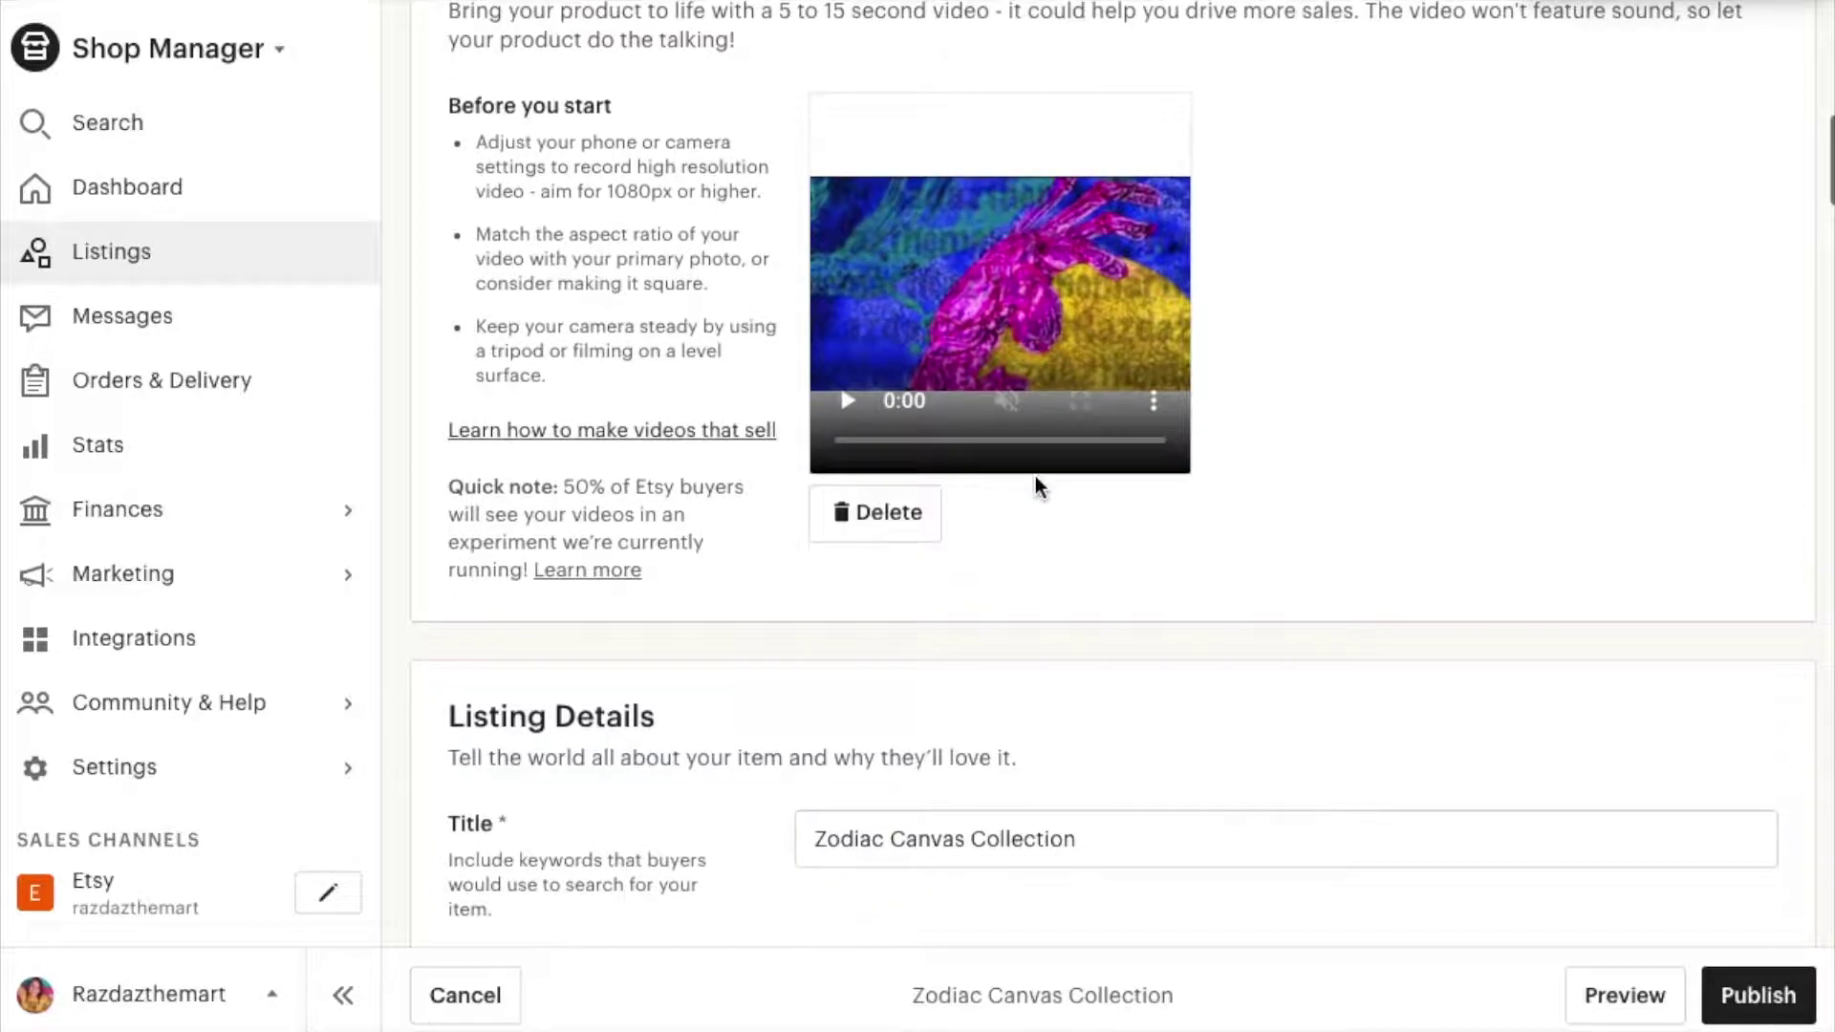
pyautogui.scroll(-1, 1037, 480)
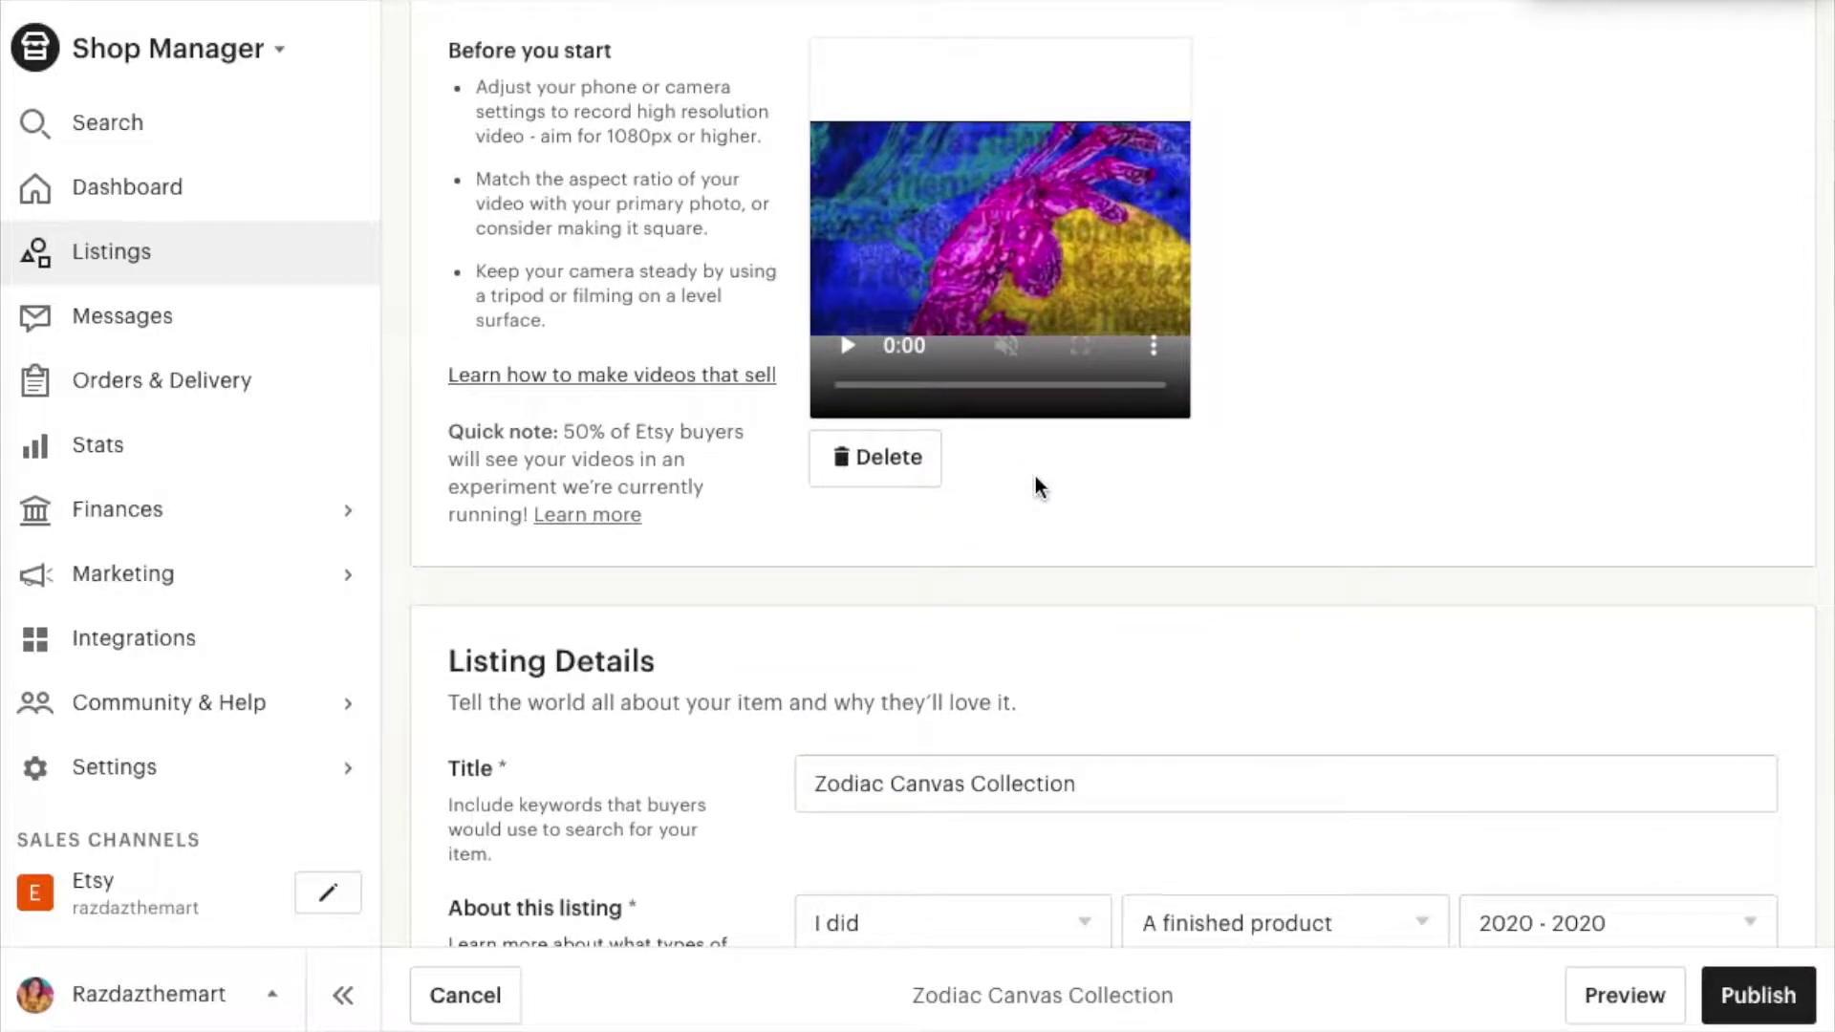
pyautogui.scroll(8, 1036, 475)
pyautogui.scroll(-6, 1035, 476)
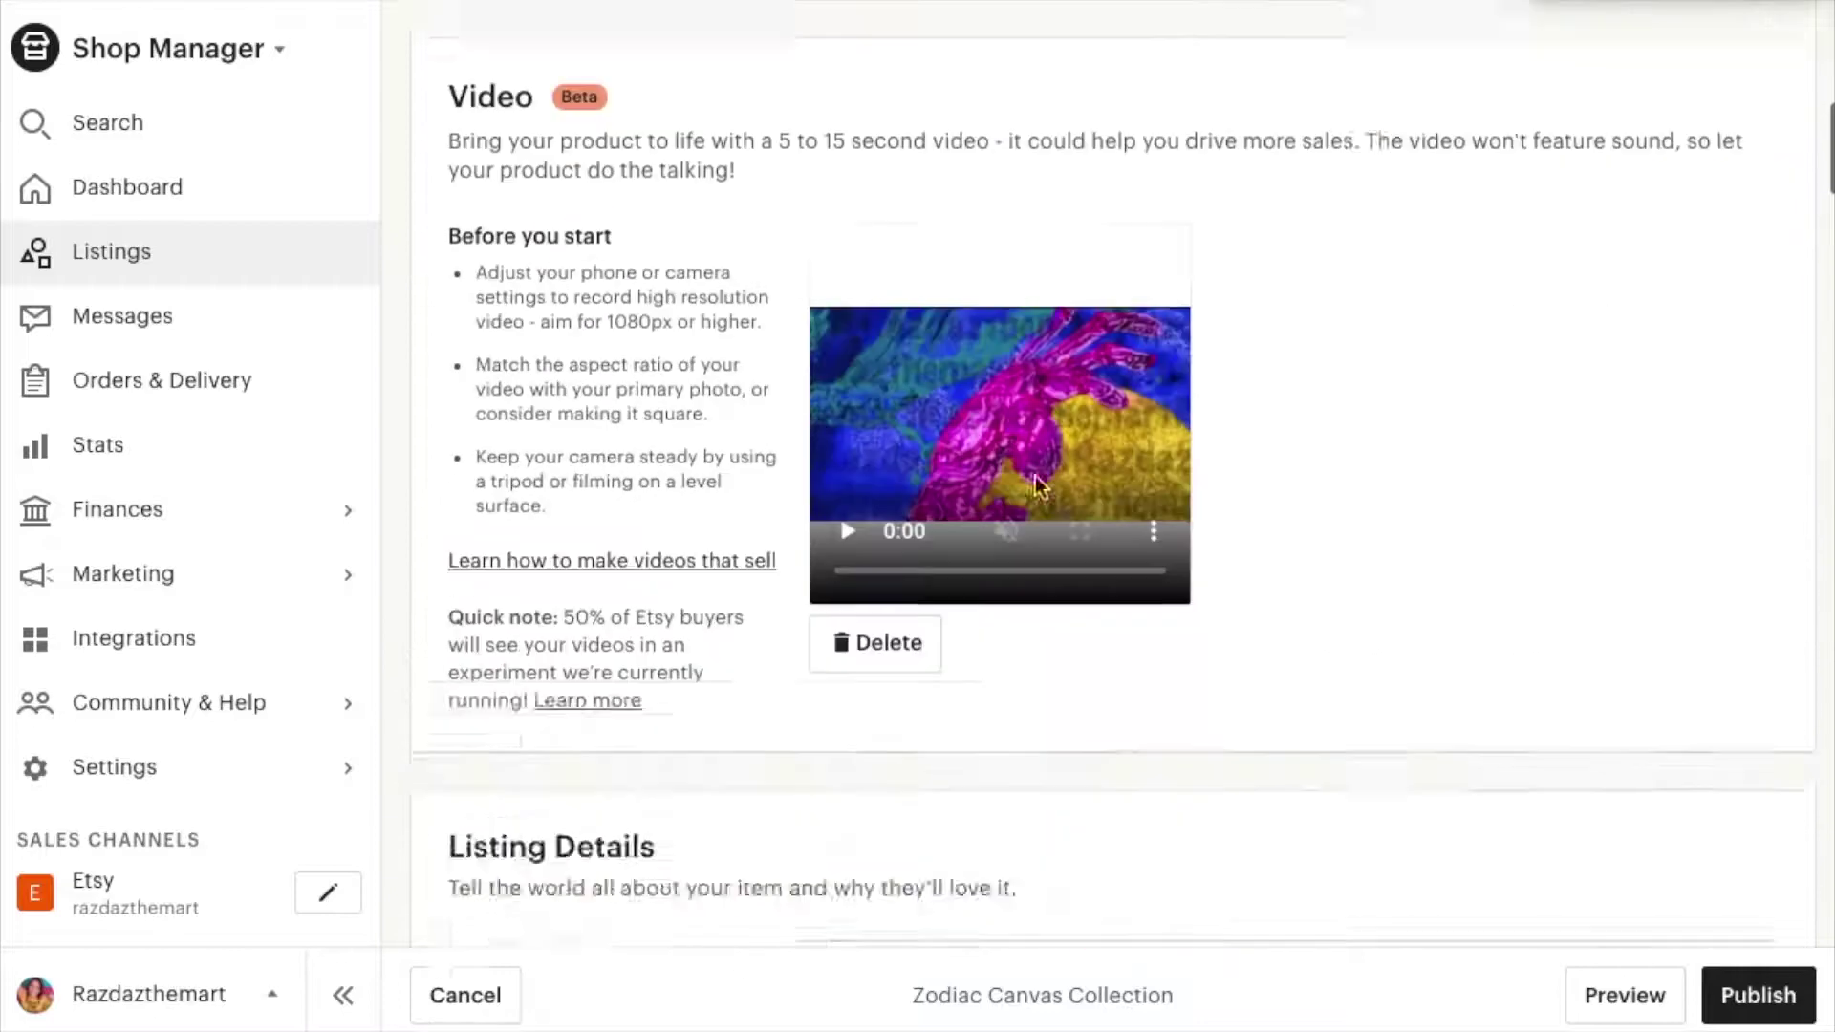
pyautogui.scroll(-3, 1035, 476)
pyautogui.scroll(10, 1036, 476)
pyautogui.scroll(-2, 1035, 476)
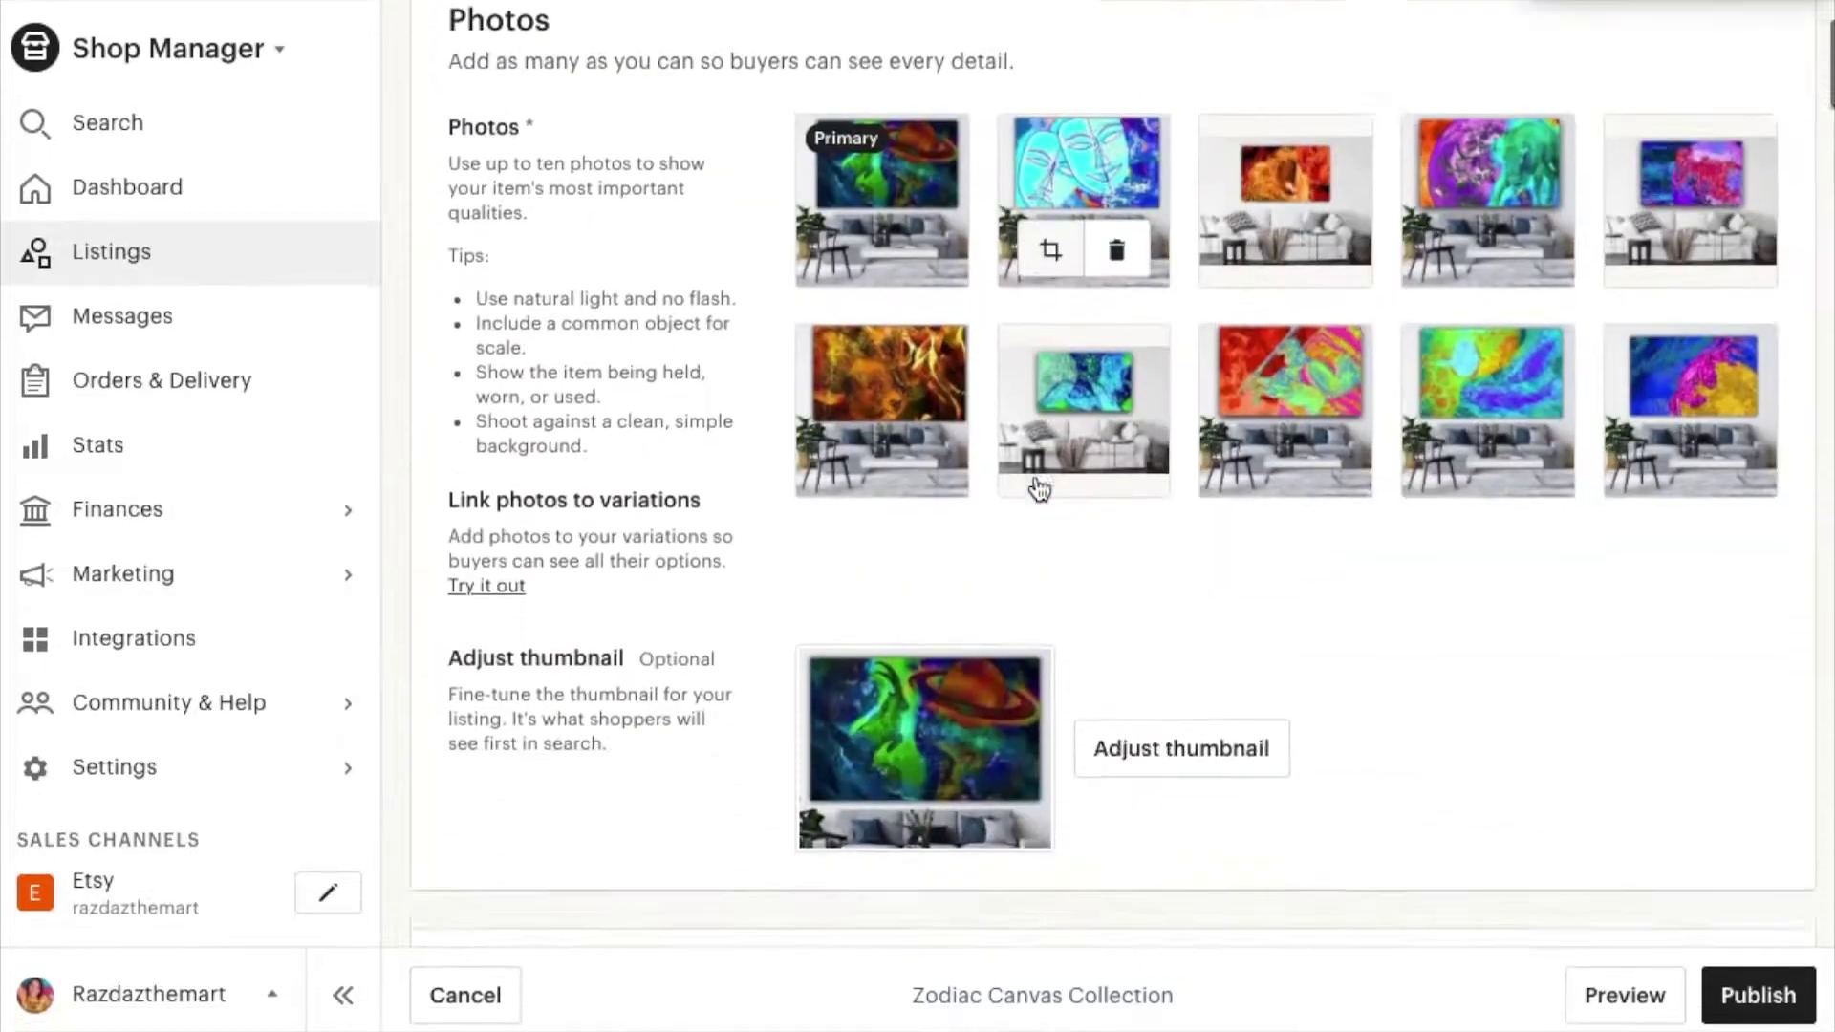
pyautogui.scroll(-10, 1039, 489)
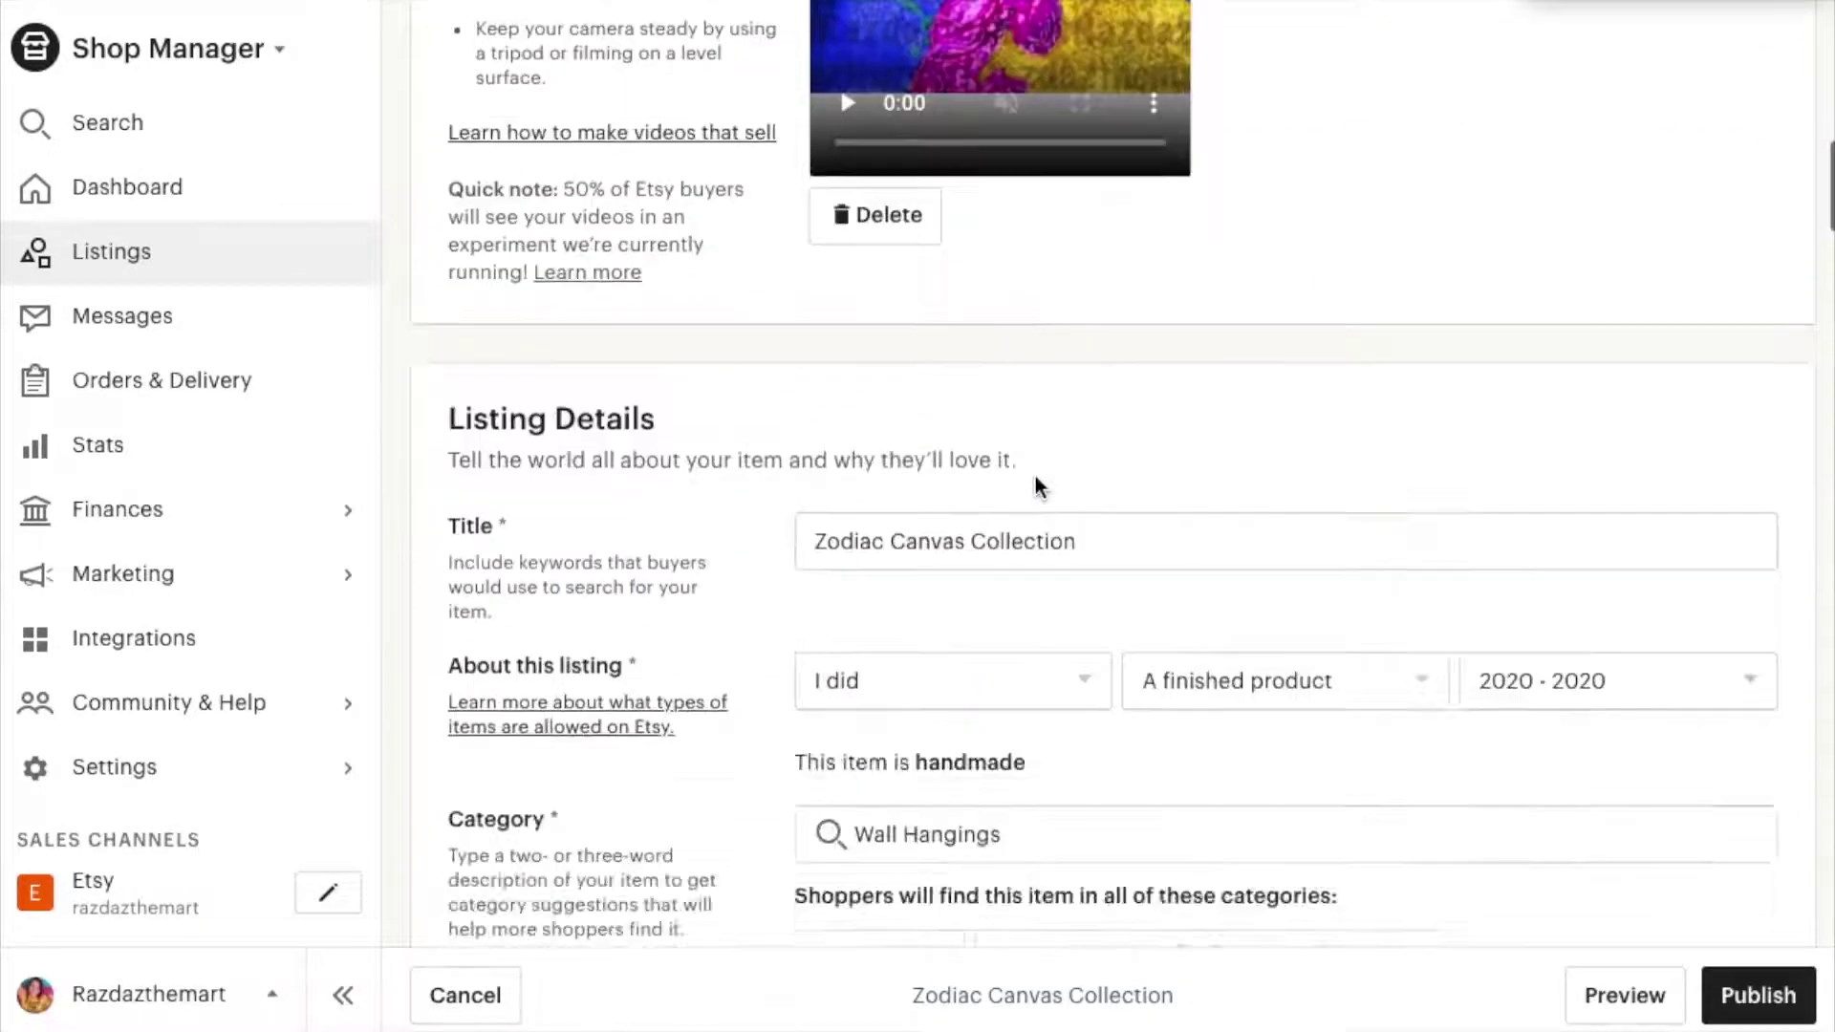
pyautogui.scroll(12, 1035, 484)
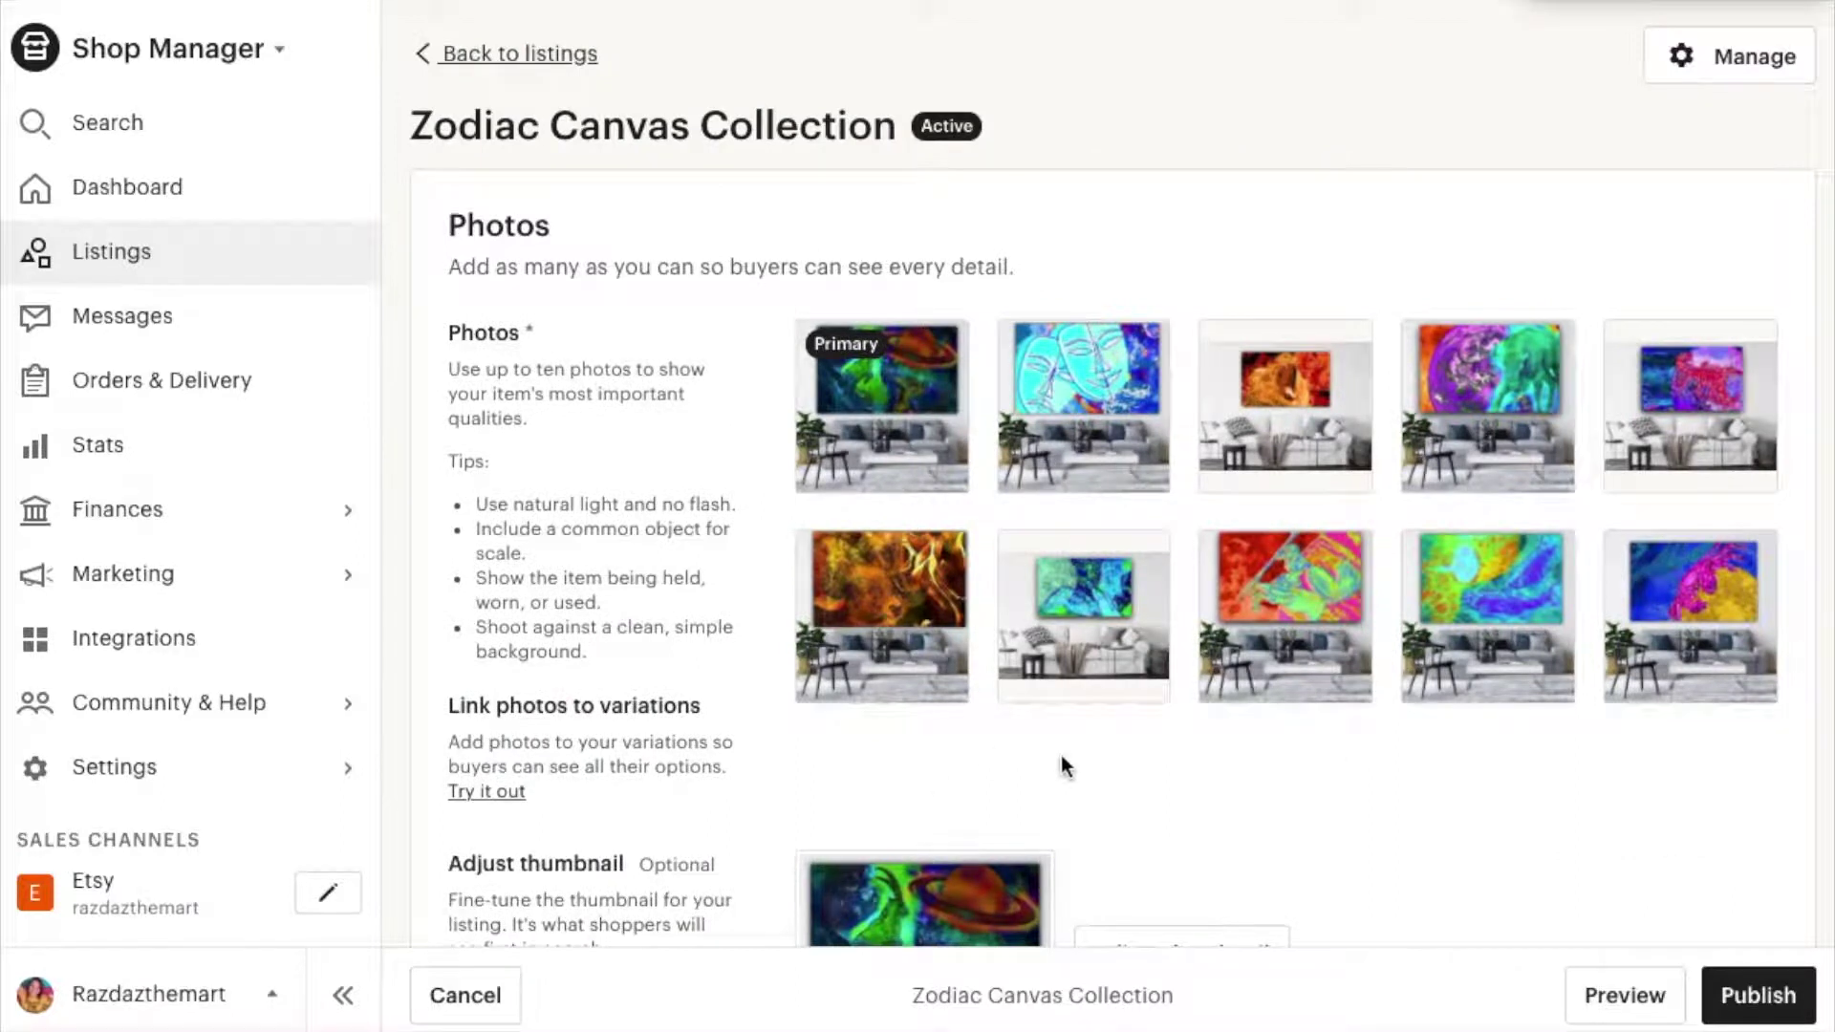
pyautogui.scroll(-6, 1243, 799)
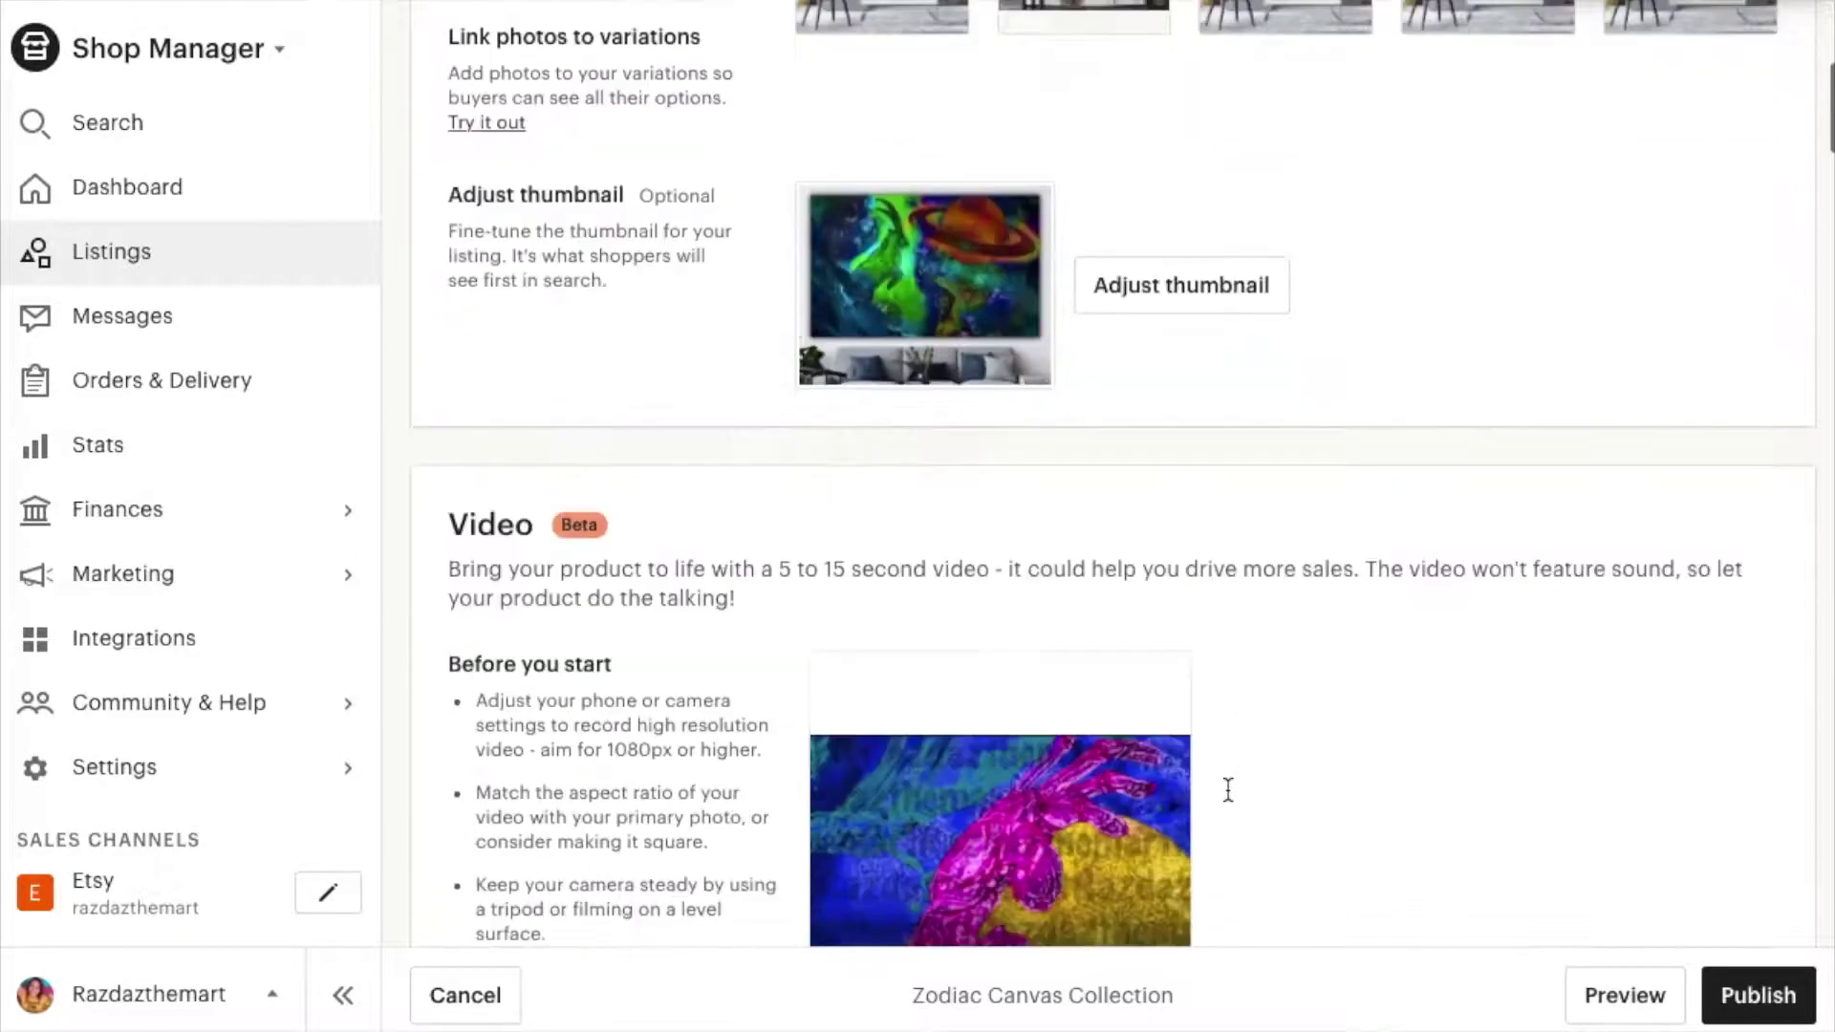
pyautogui.scroll(-5, 1229, 789)
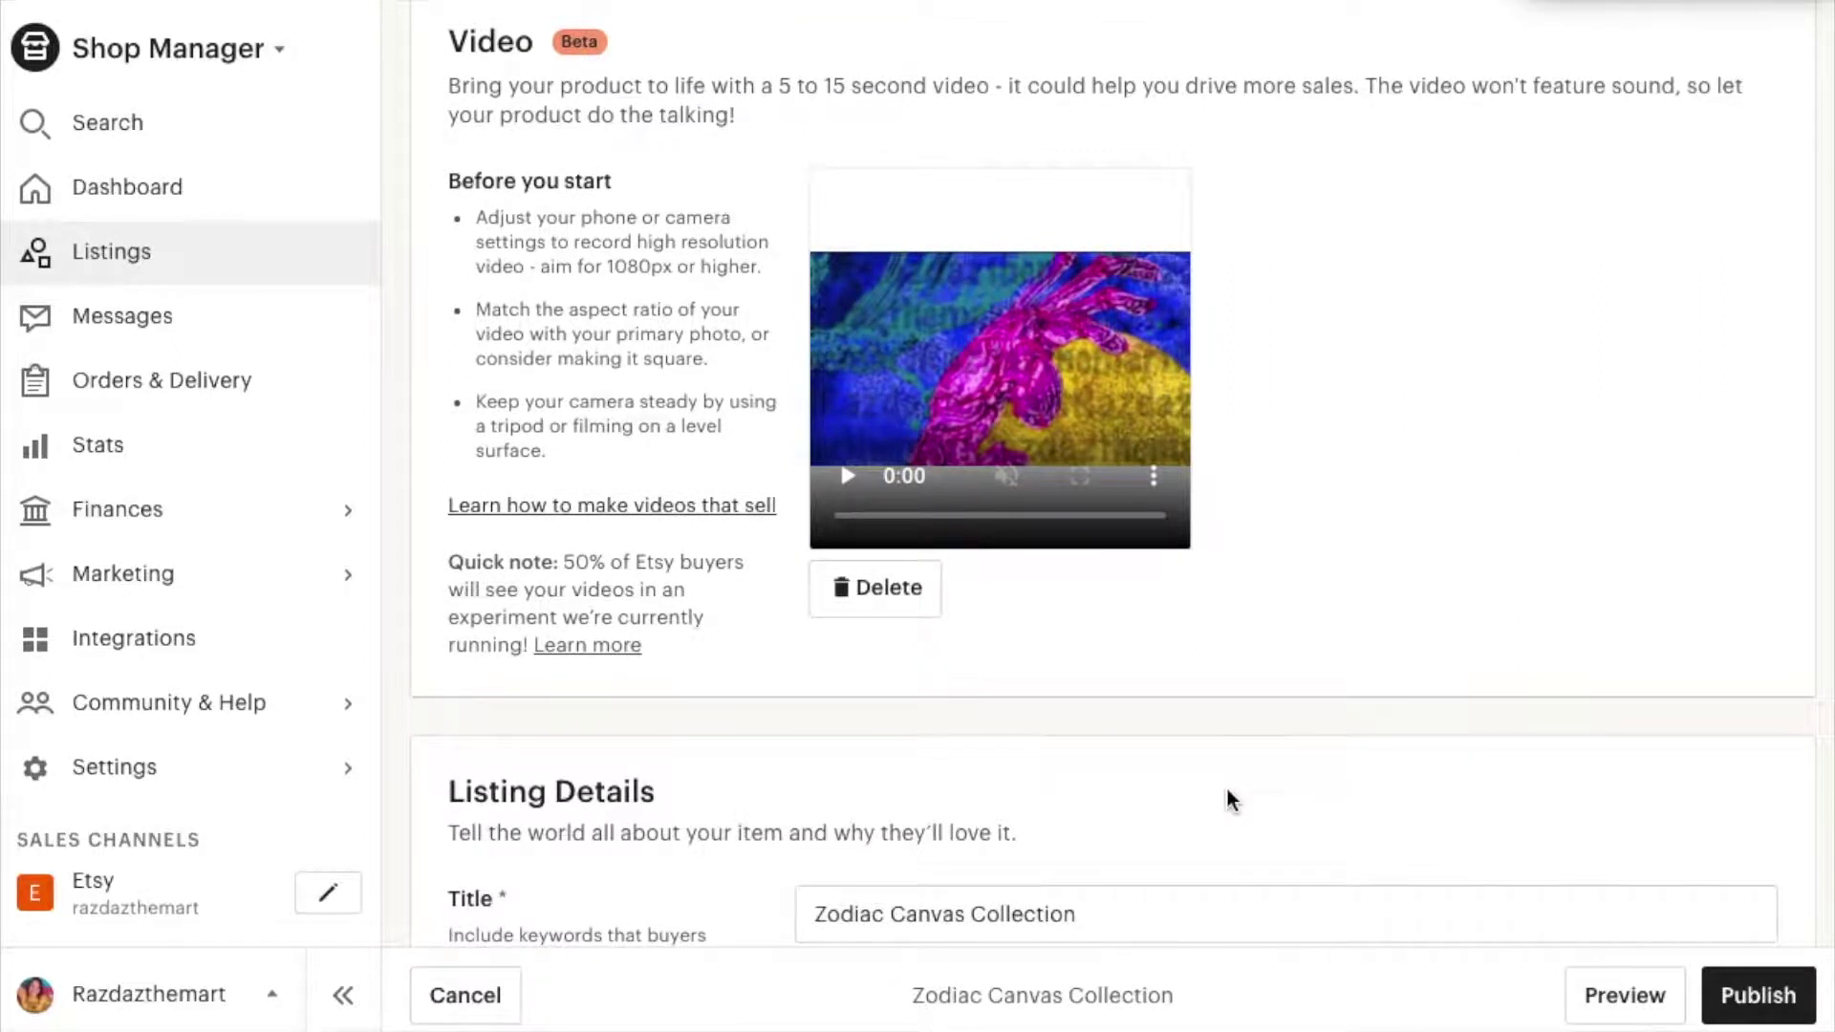
pyautogui.scroll(-1, 1229, 798)
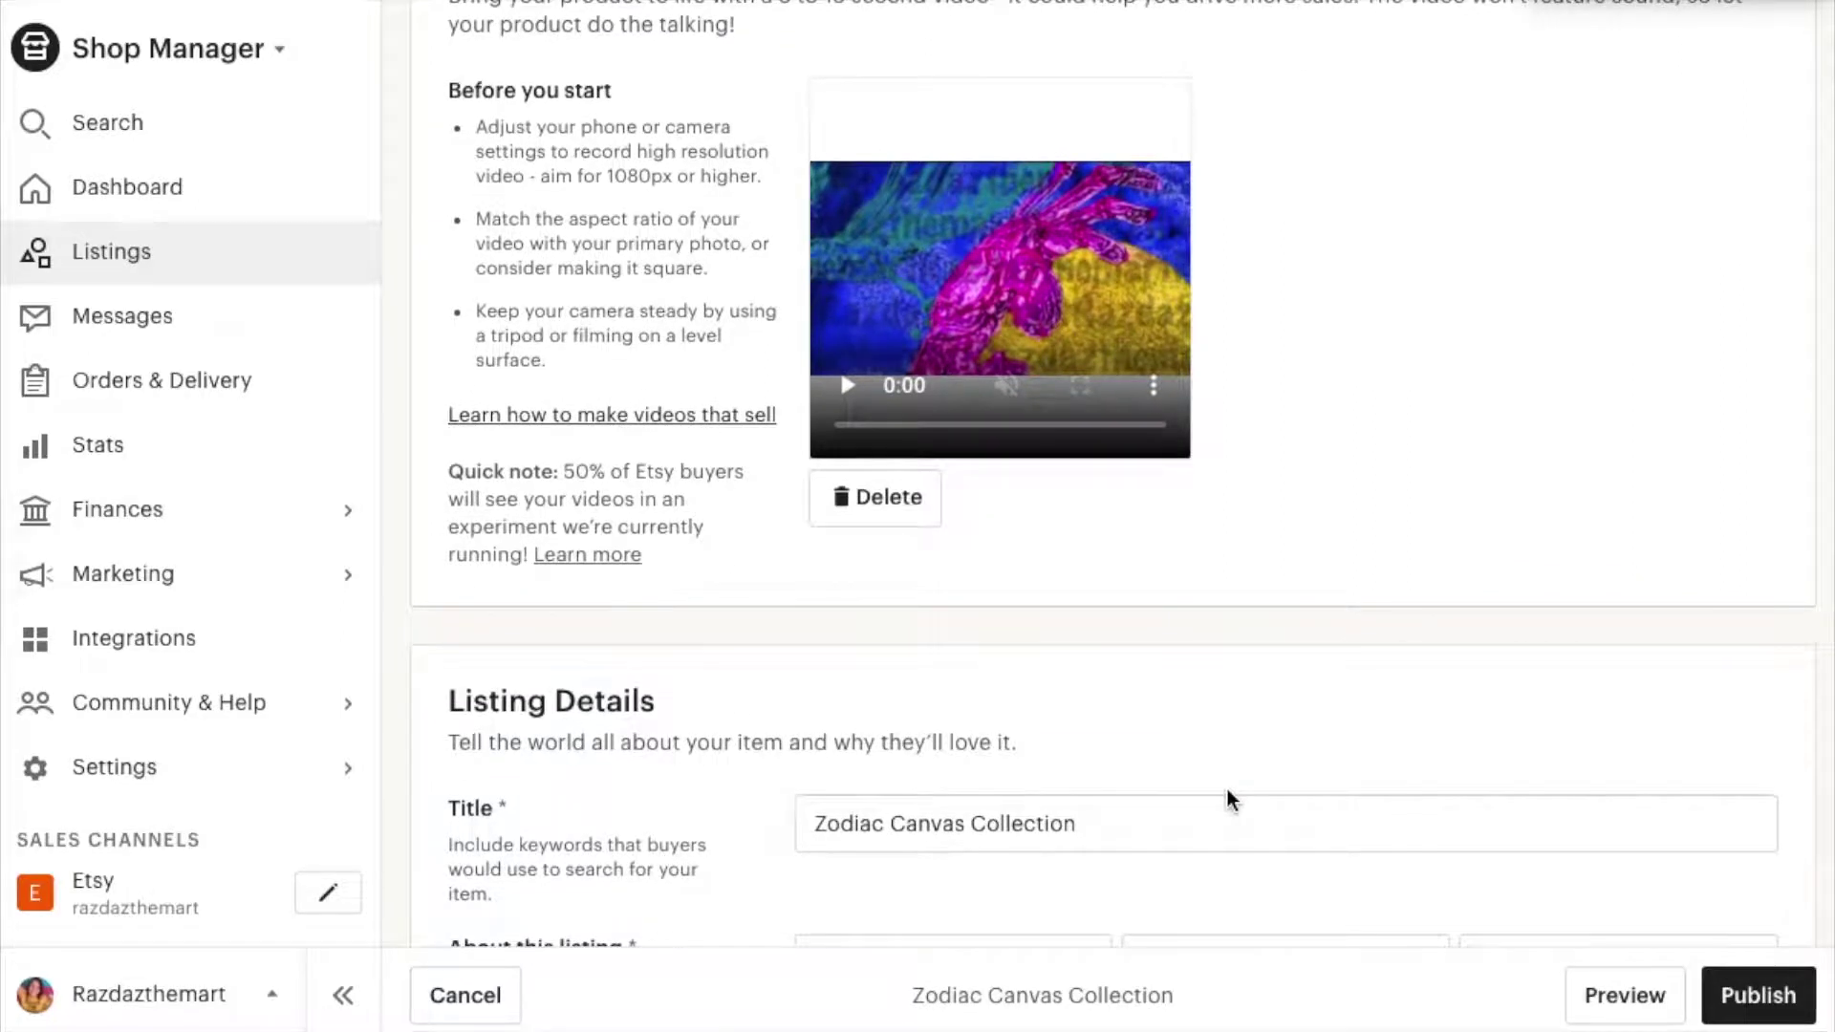
pyautogui.scroll(-1, 1230, 799)
pyautogui.scroll(-1, 1030, 674)
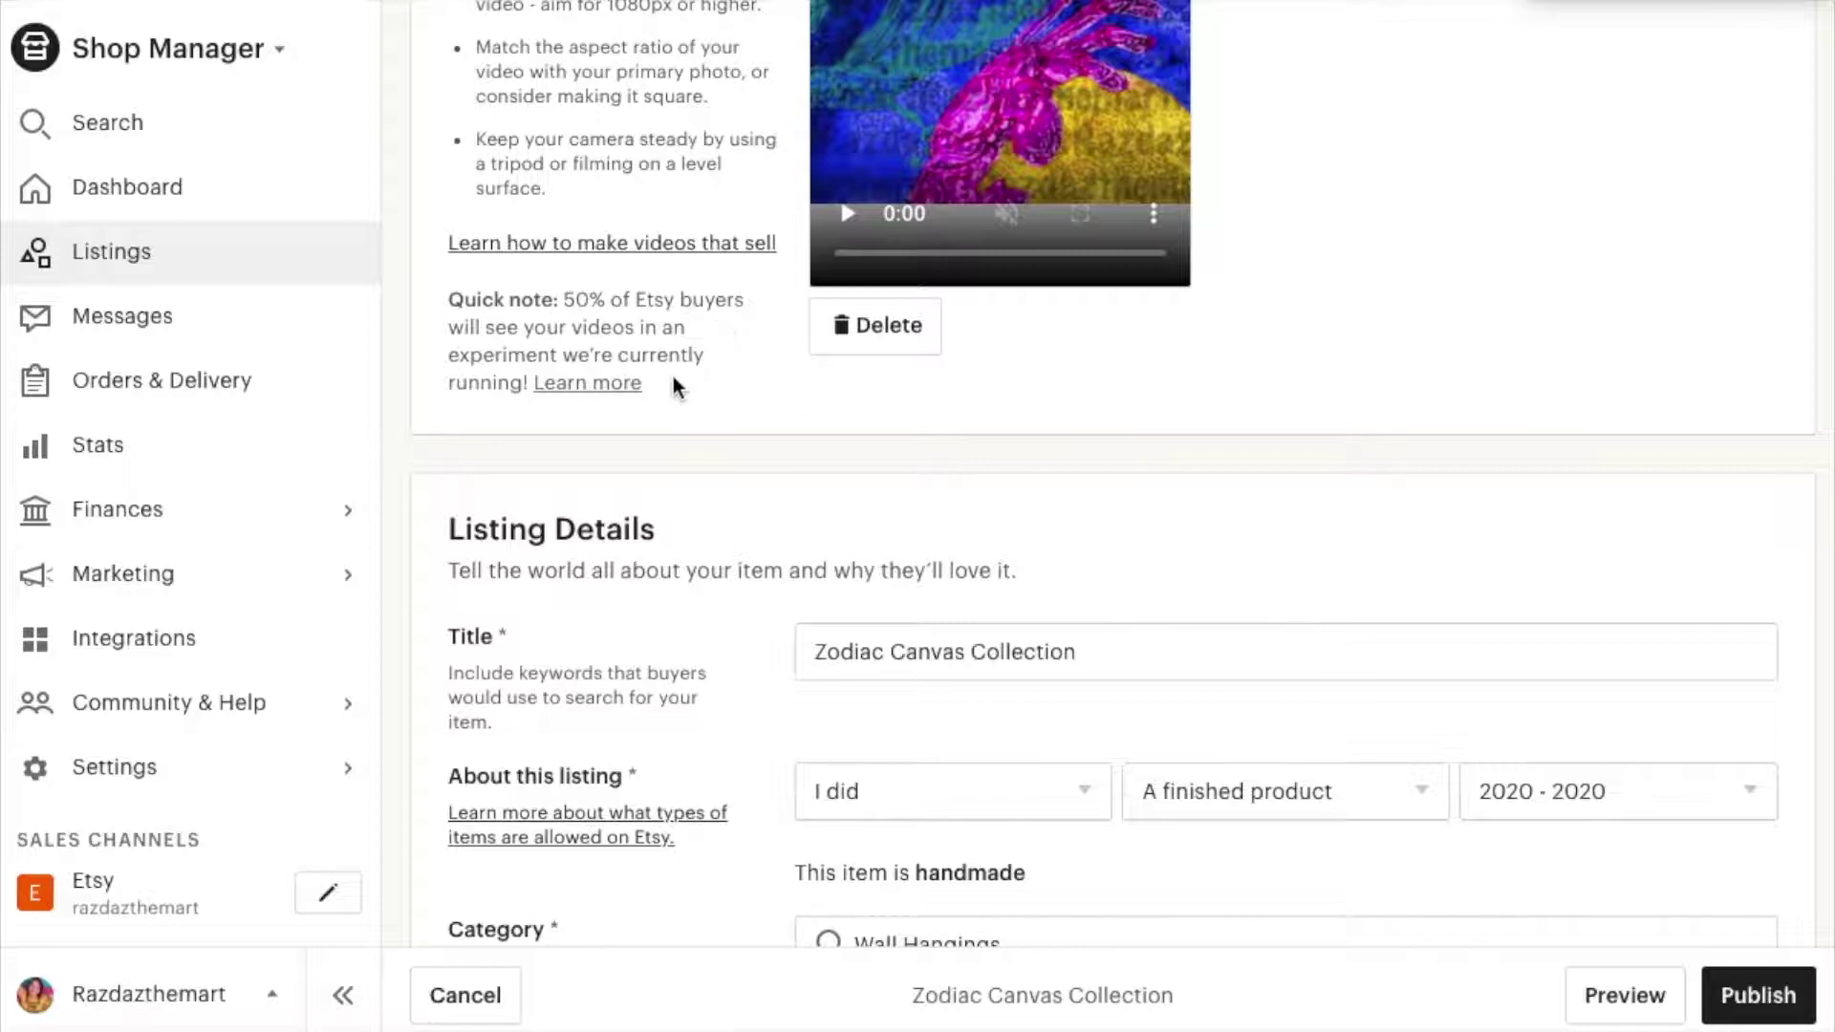
pyautogui.scroll(1, 723, 387)
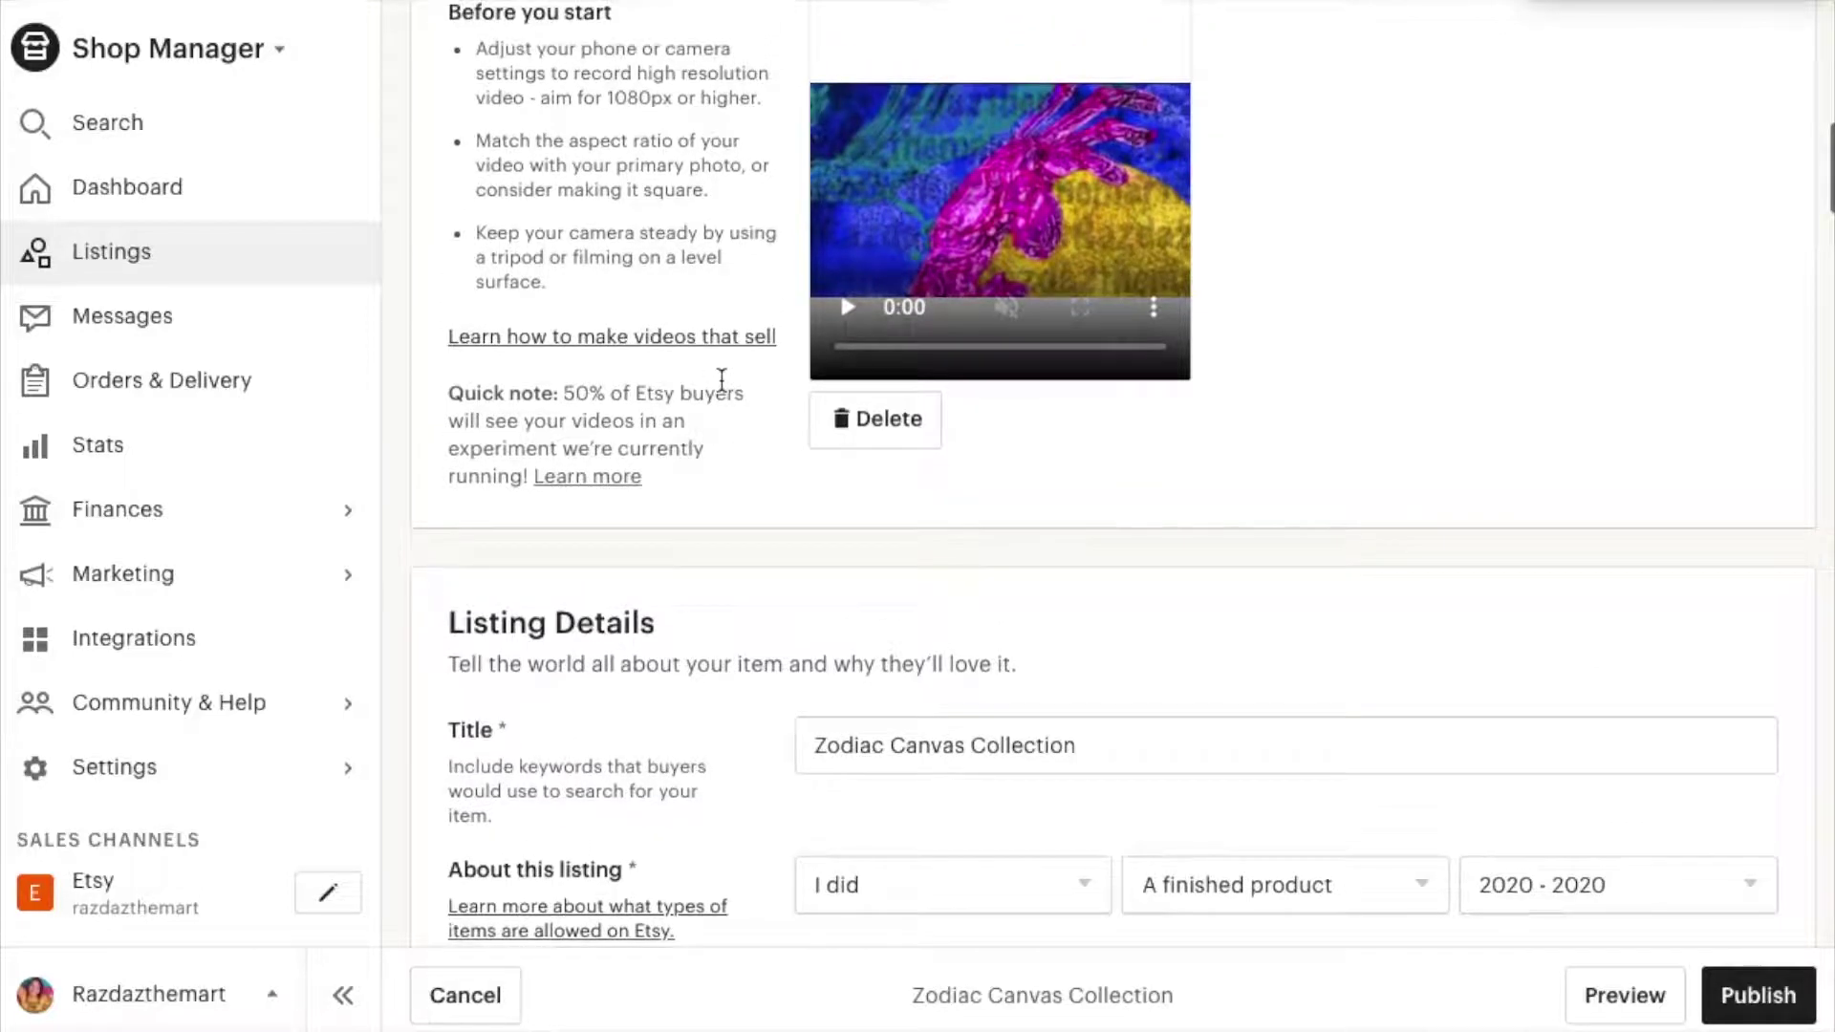
pyautogui.scroll(2, 724, 385)
# Examine the listing's title, who-made-it details, Wall Hangings category and optional primary and secondary colour fields
pyautogui.scroll(-6, 723, 389)
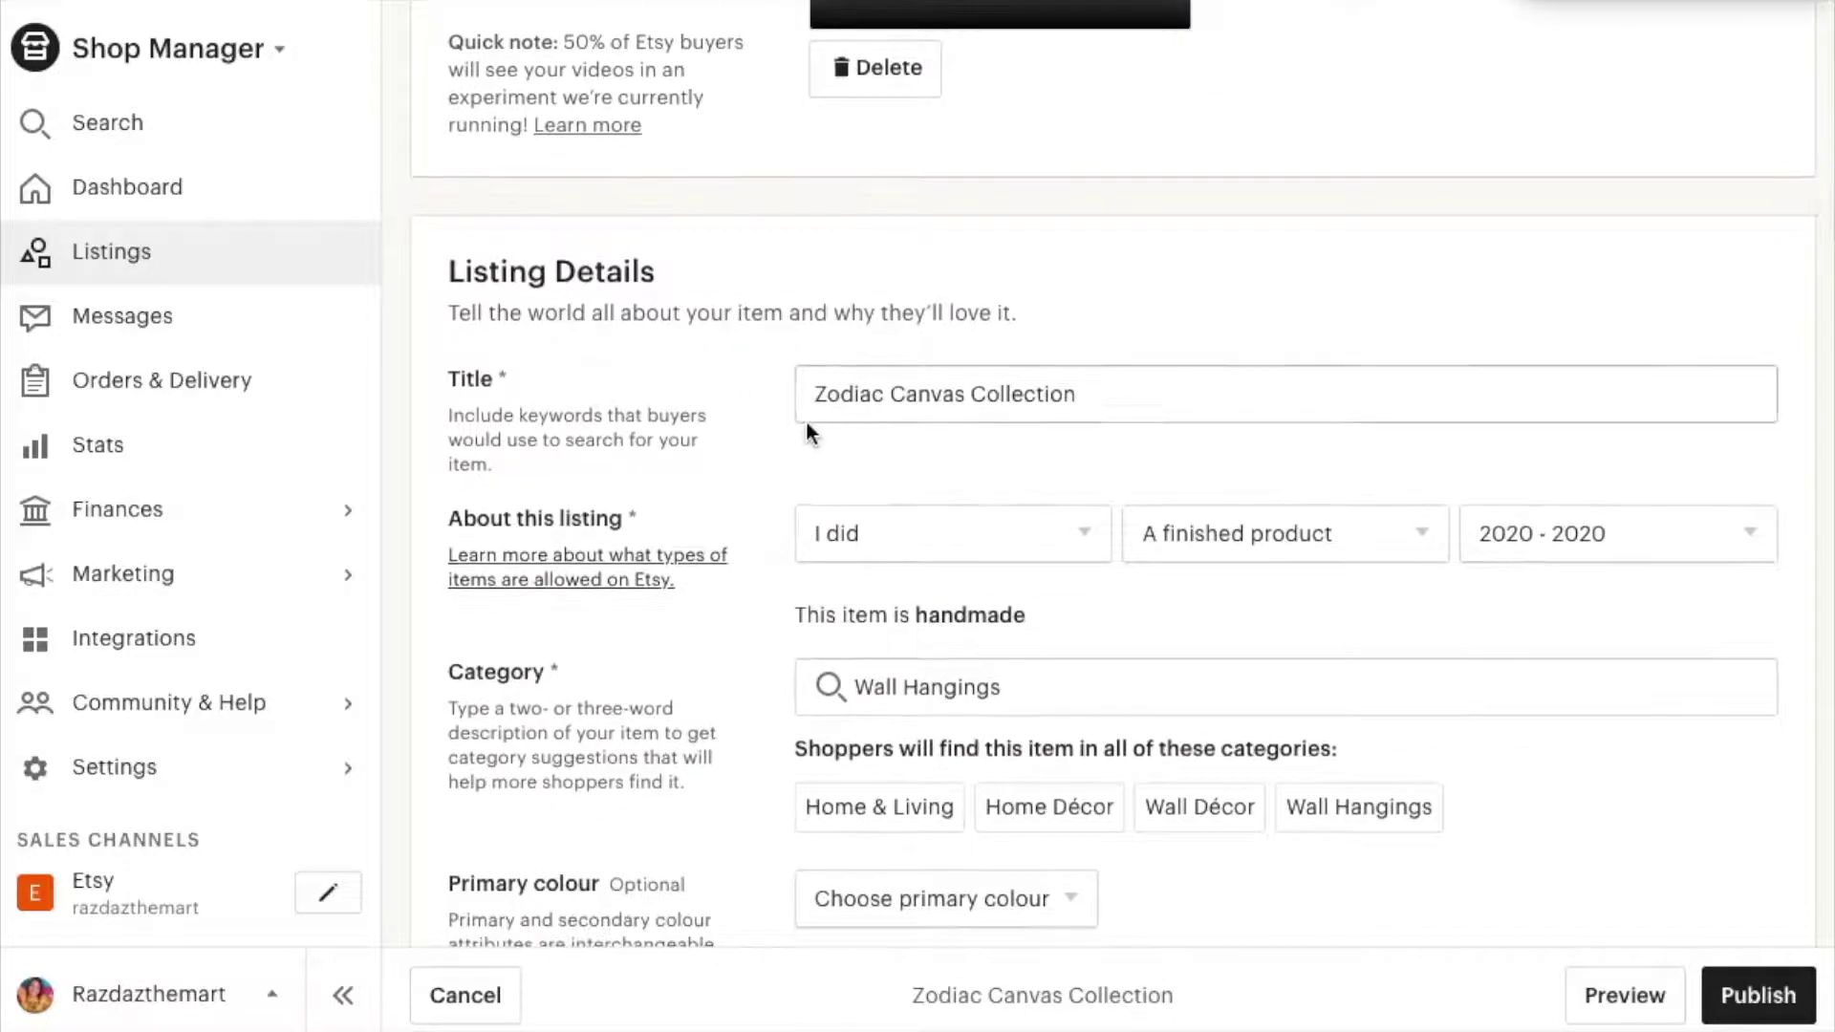
pyautogui.scroll(-2, 1094, 492)
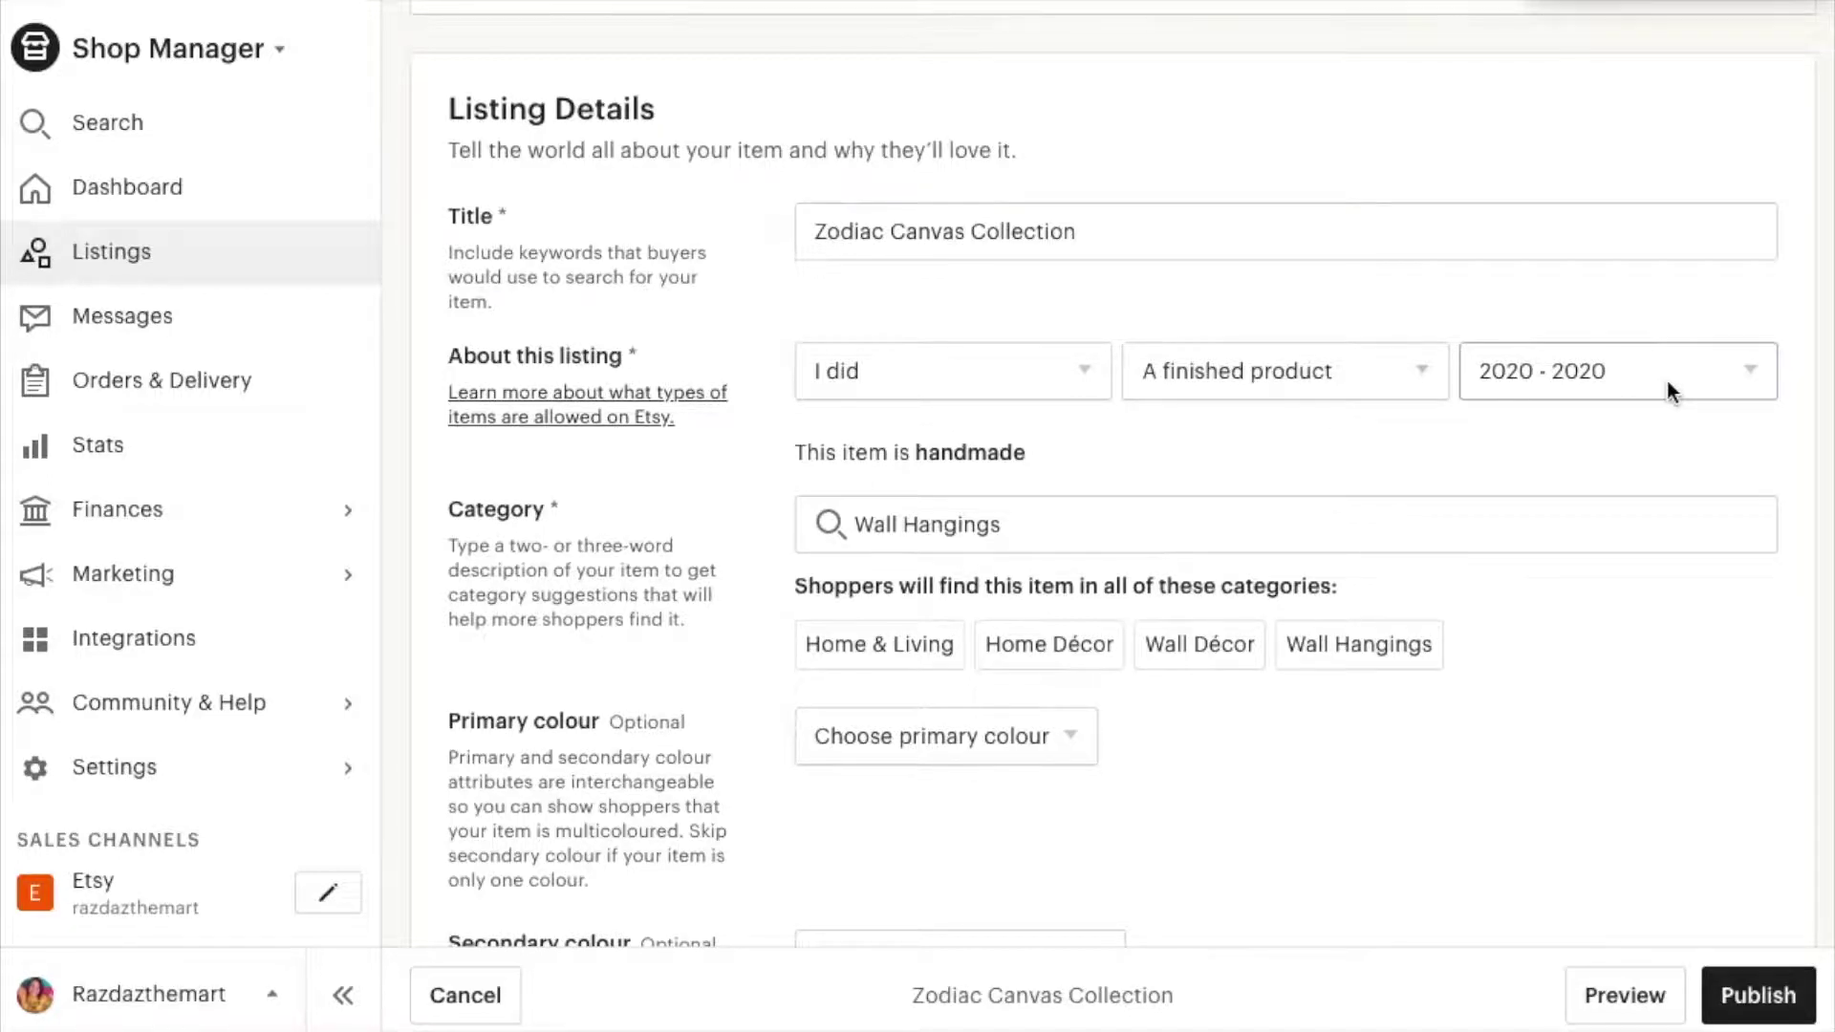
pyautogui.scroll(-3, 1666, 387)
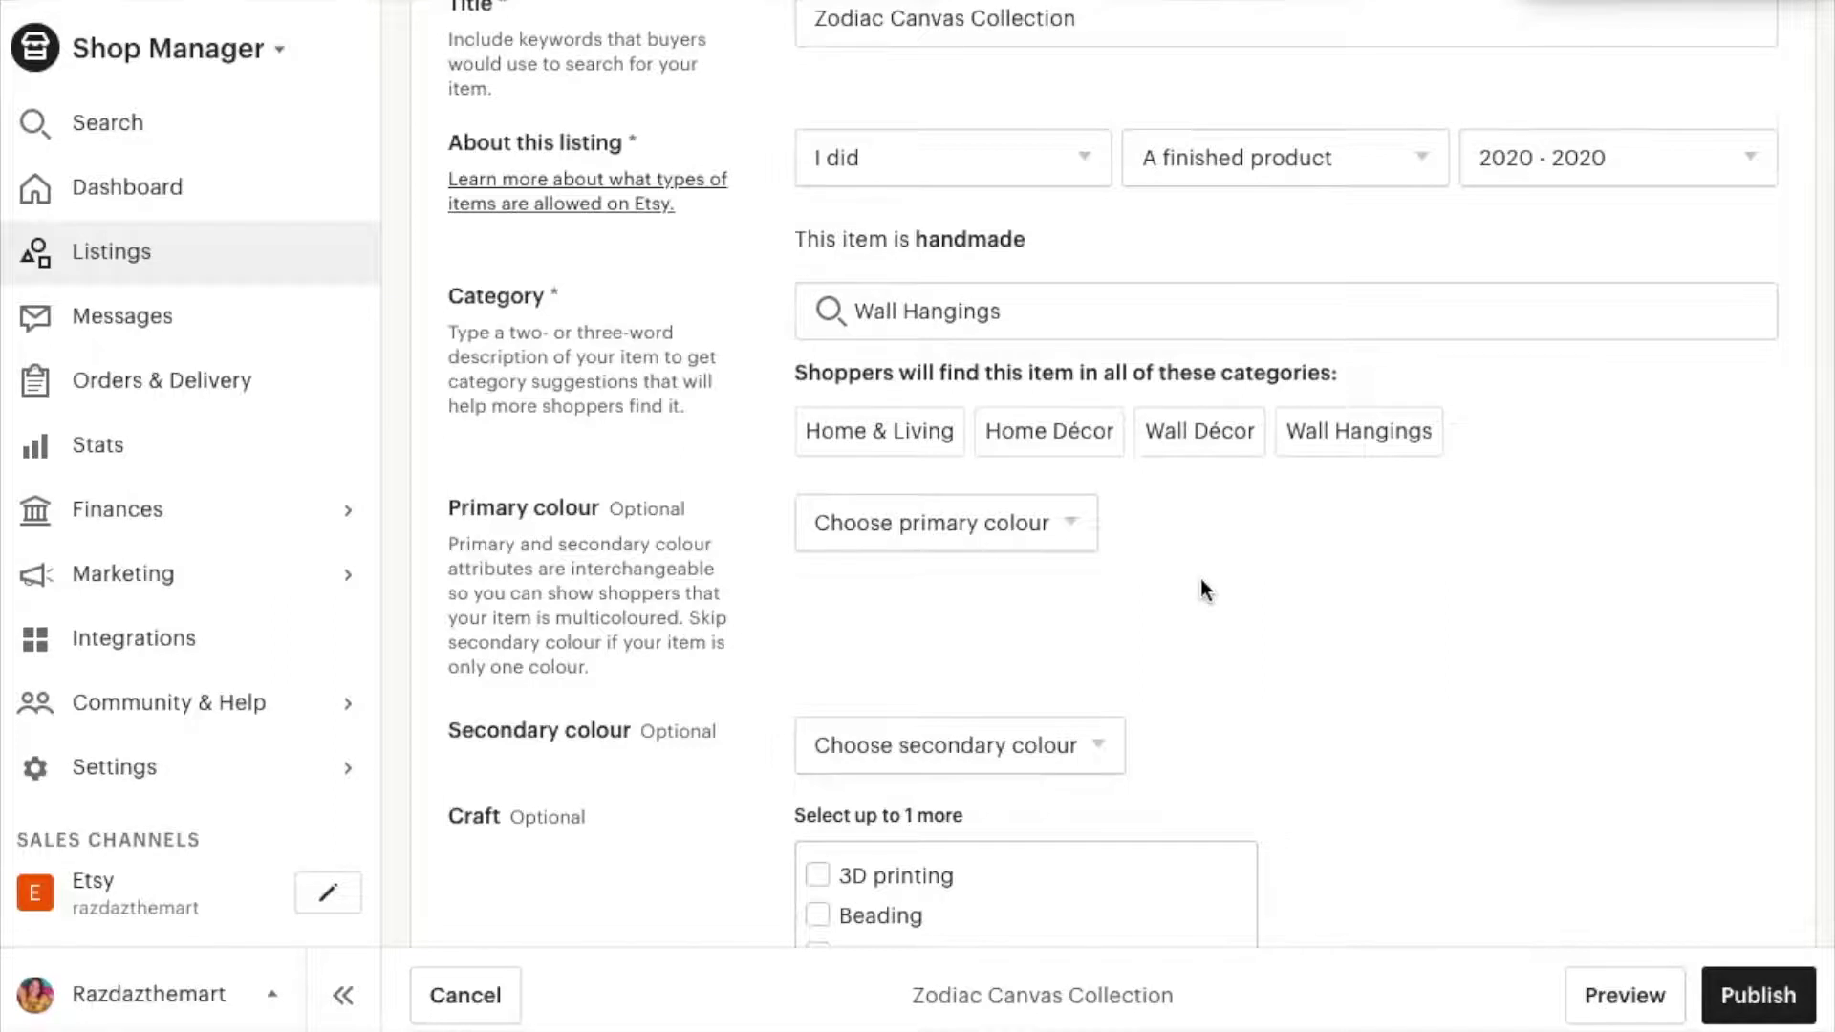
pyautogui.scroll(-3, 1202, 581)
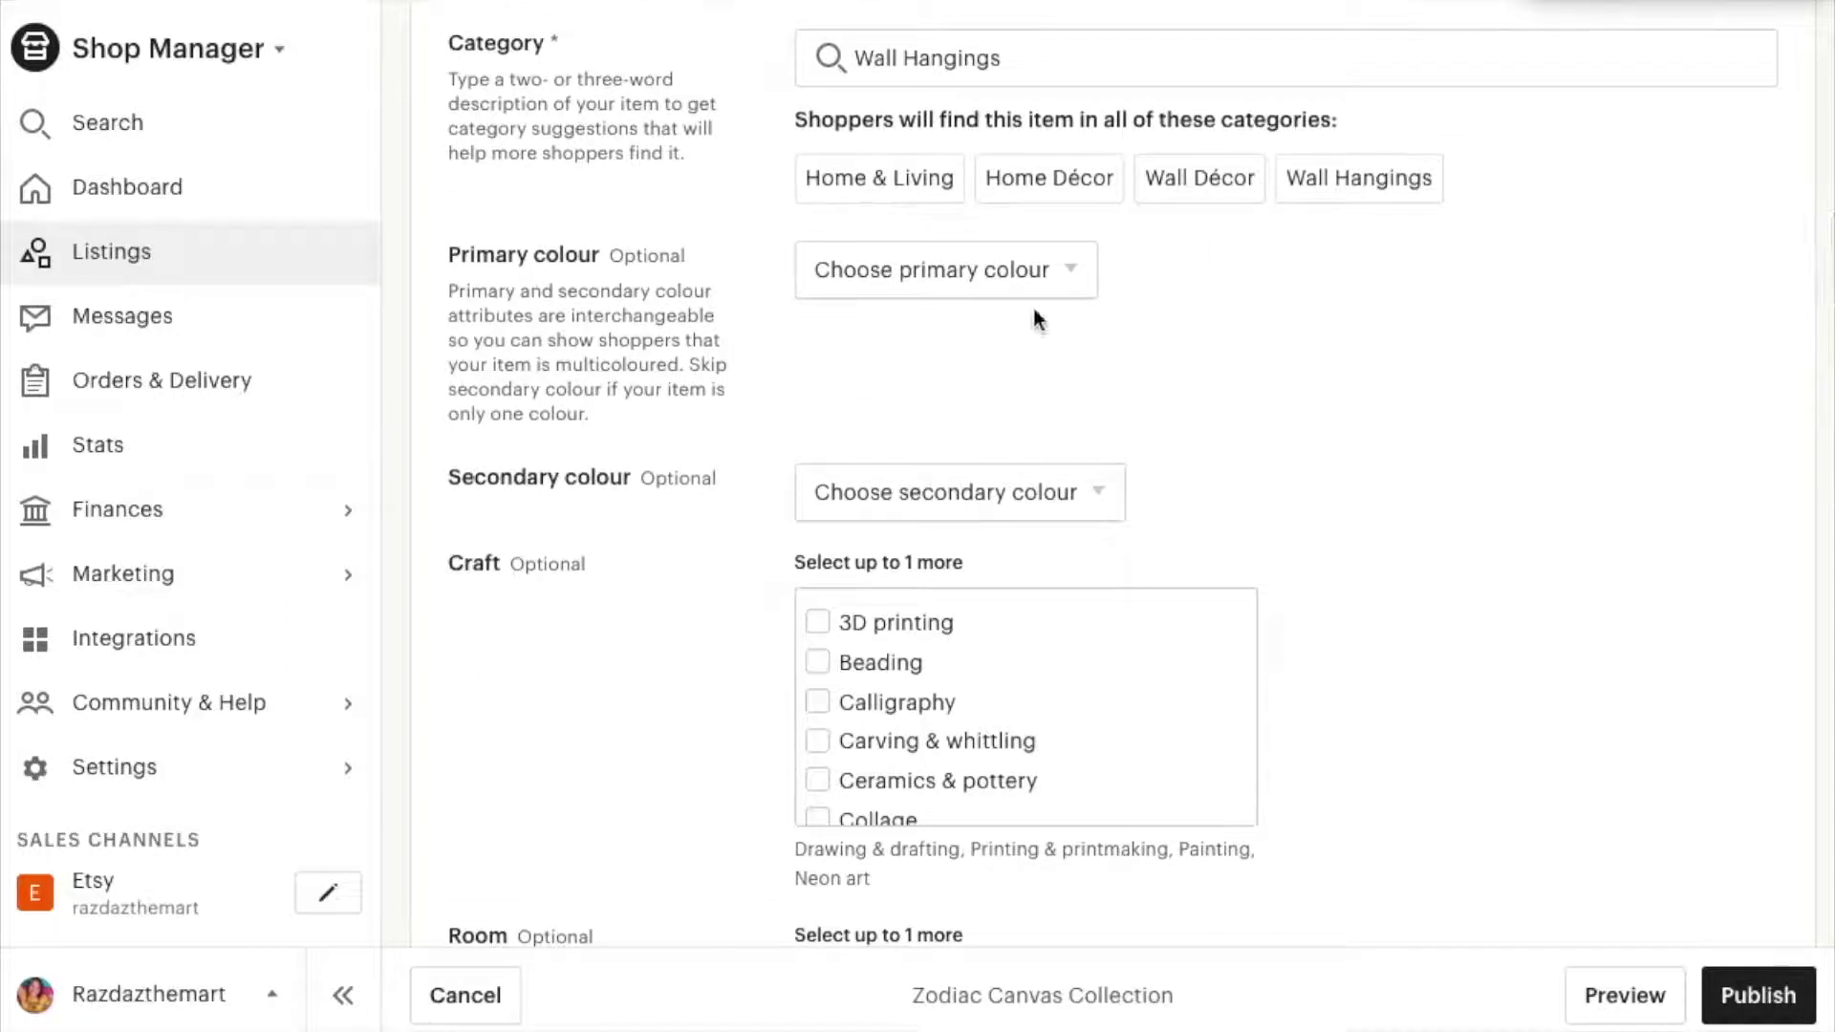
pyautogui.scroll(-3, 1057, 498)
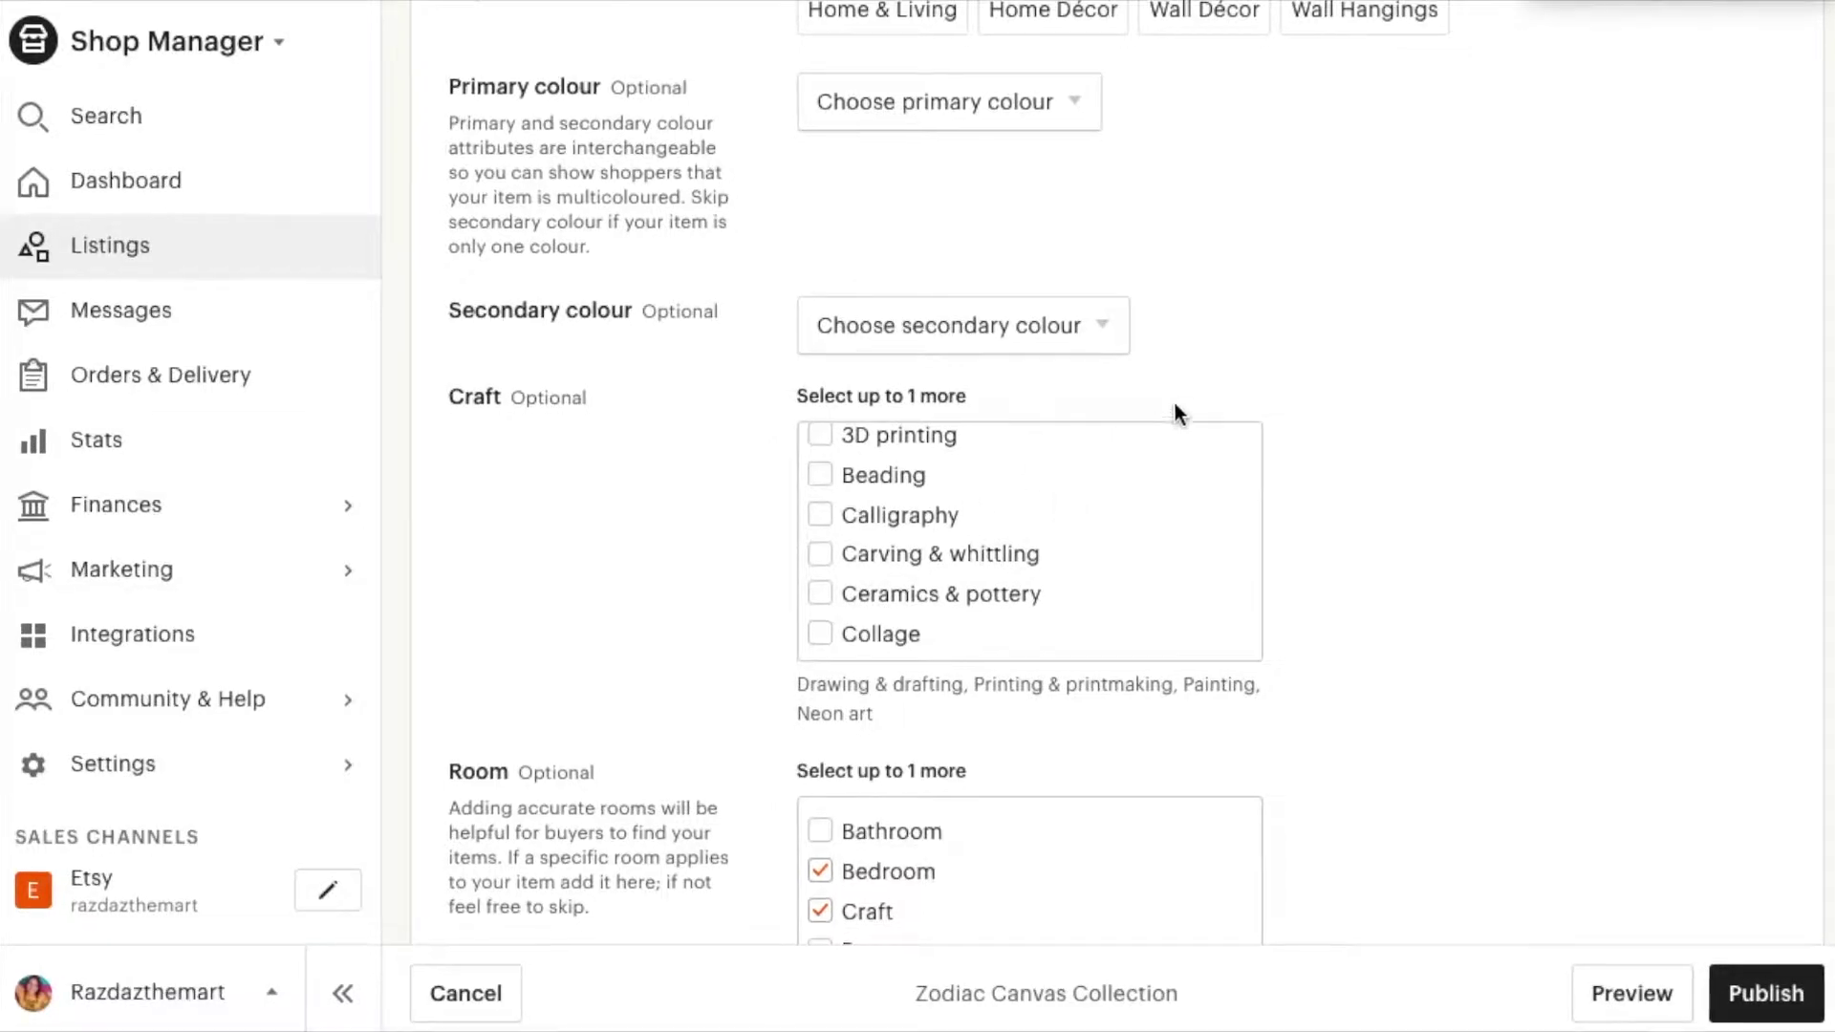
# Look through the optional Craft and Room choices in the listing details, including the rooms already selected
pyautogui.scroll(-2, 1076, 551)
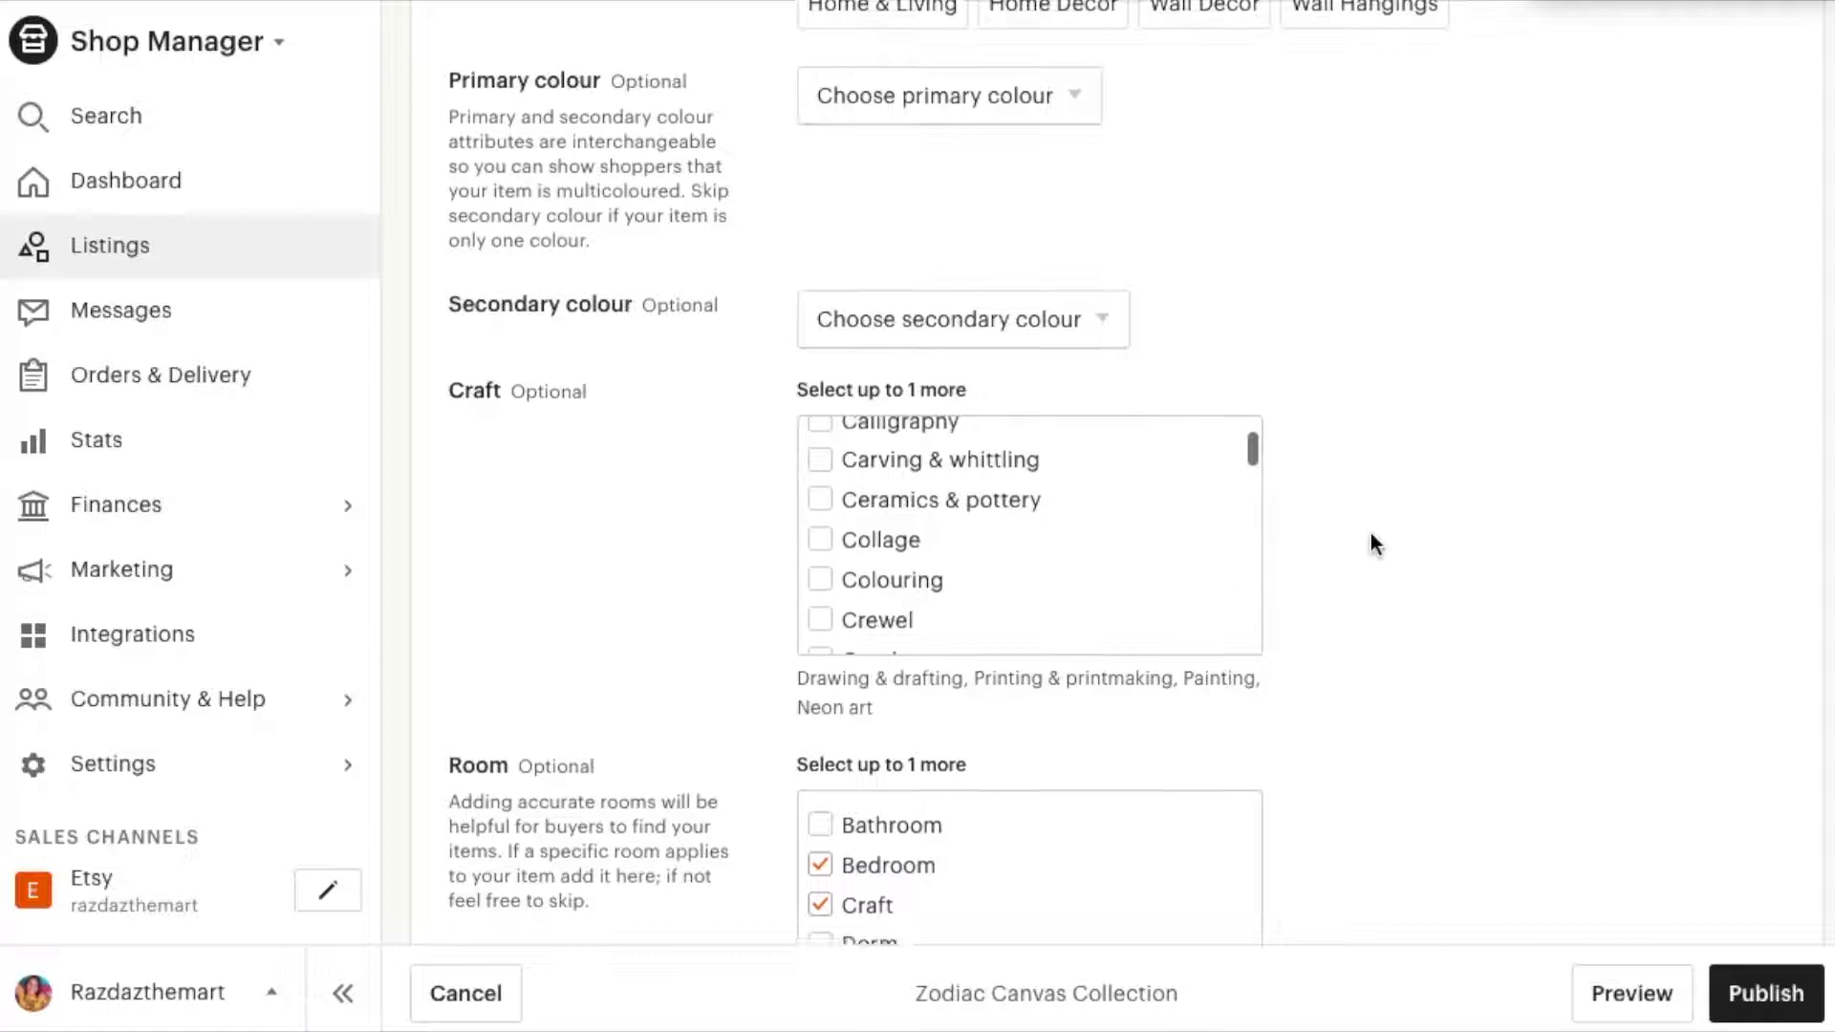
pyautogui.scroll(-2, 1337, 517)
pyautogui.scroll(2, 959, 376)
pyautogui.scroll(-4, 870, 502)
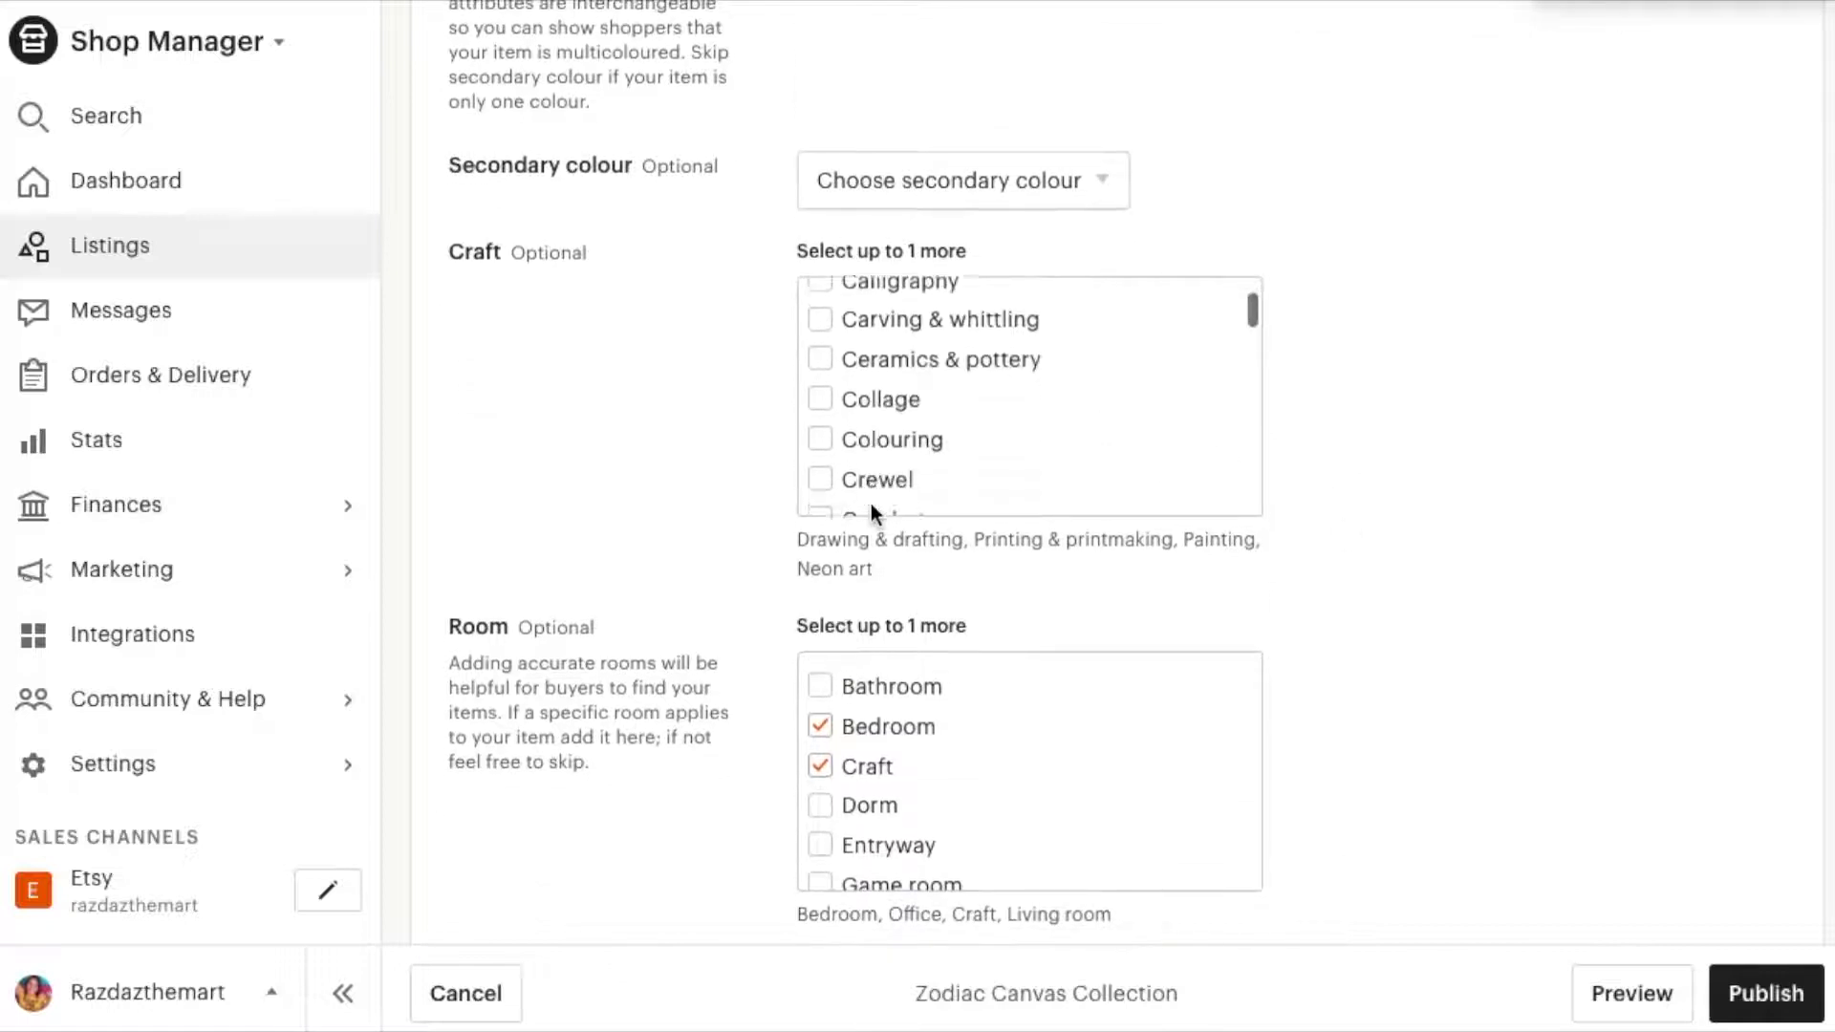
pyautogui.scroll(-2, 870, 503)
pyautogui.scroll(1, 871, 502)
pyautogui.scroll(-1, 1290, 681)
pyautogui.scroll(-1, 1294, 696)
pyautogui.scroll(-4, 833, 258)
pyautogui.scroll(-4, 1612, 268)
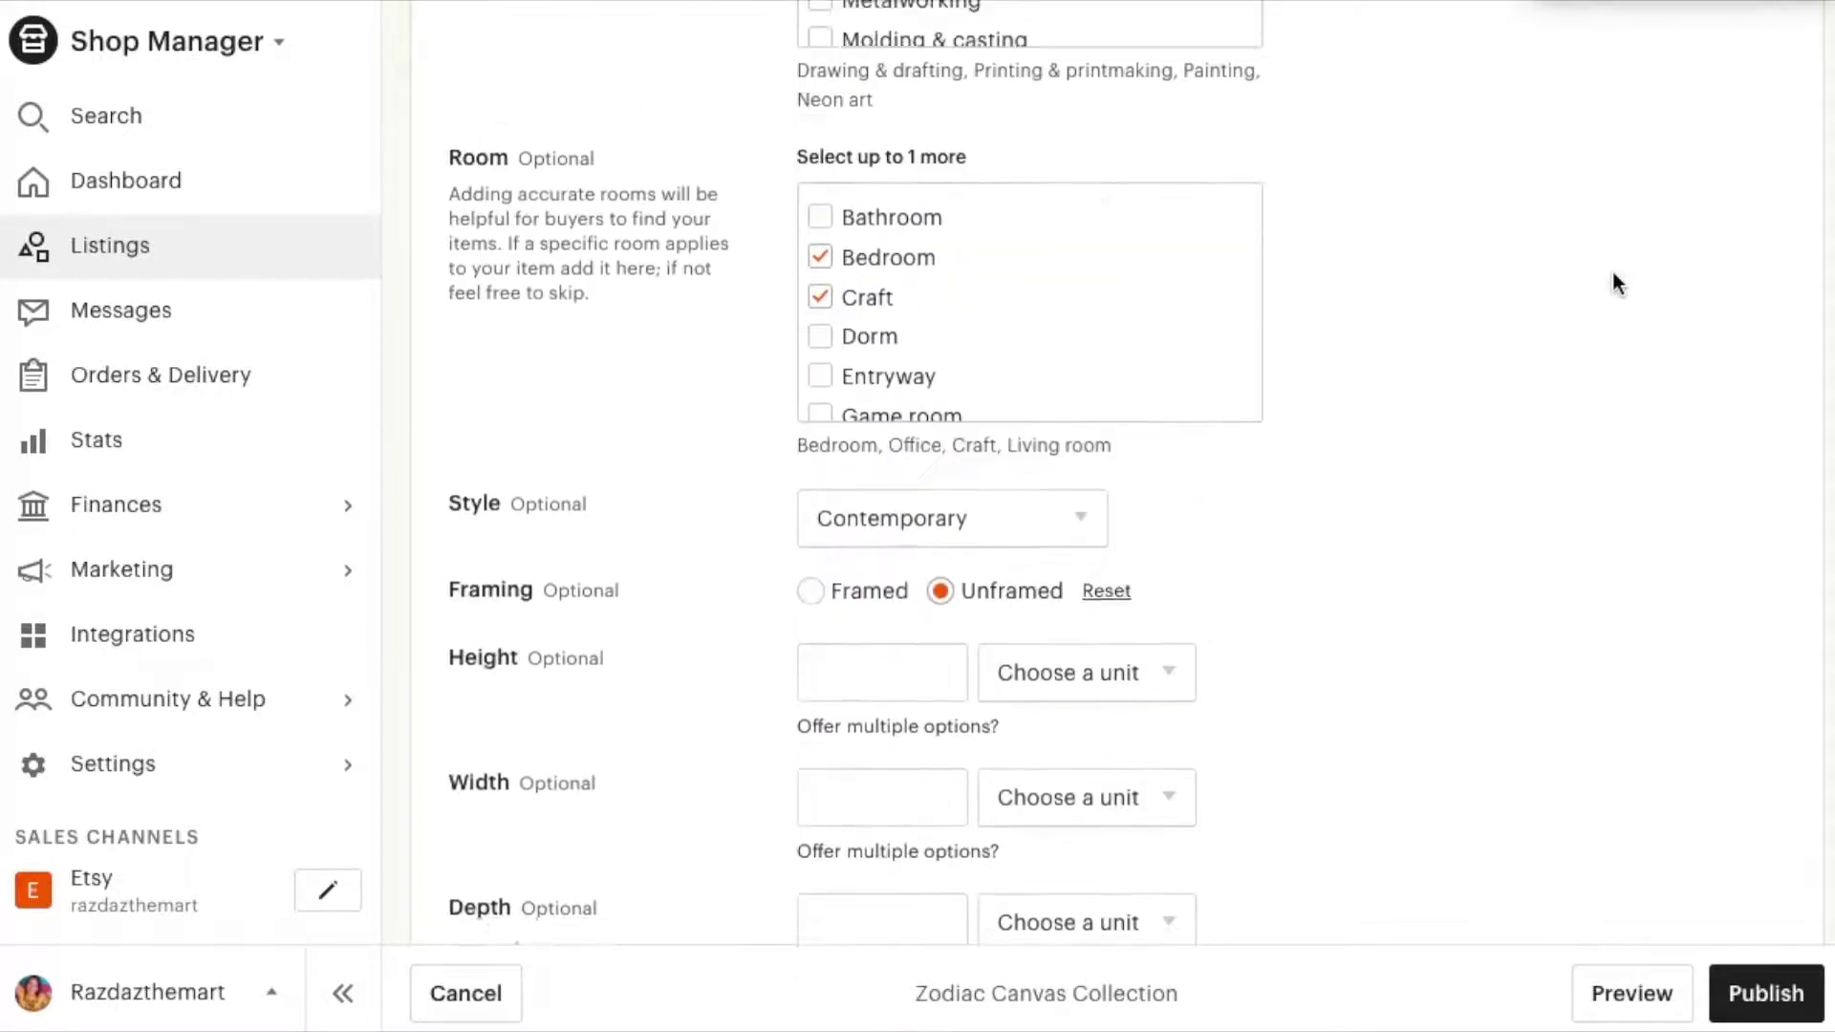
pyautogui.scroll(1, 1612, 274)
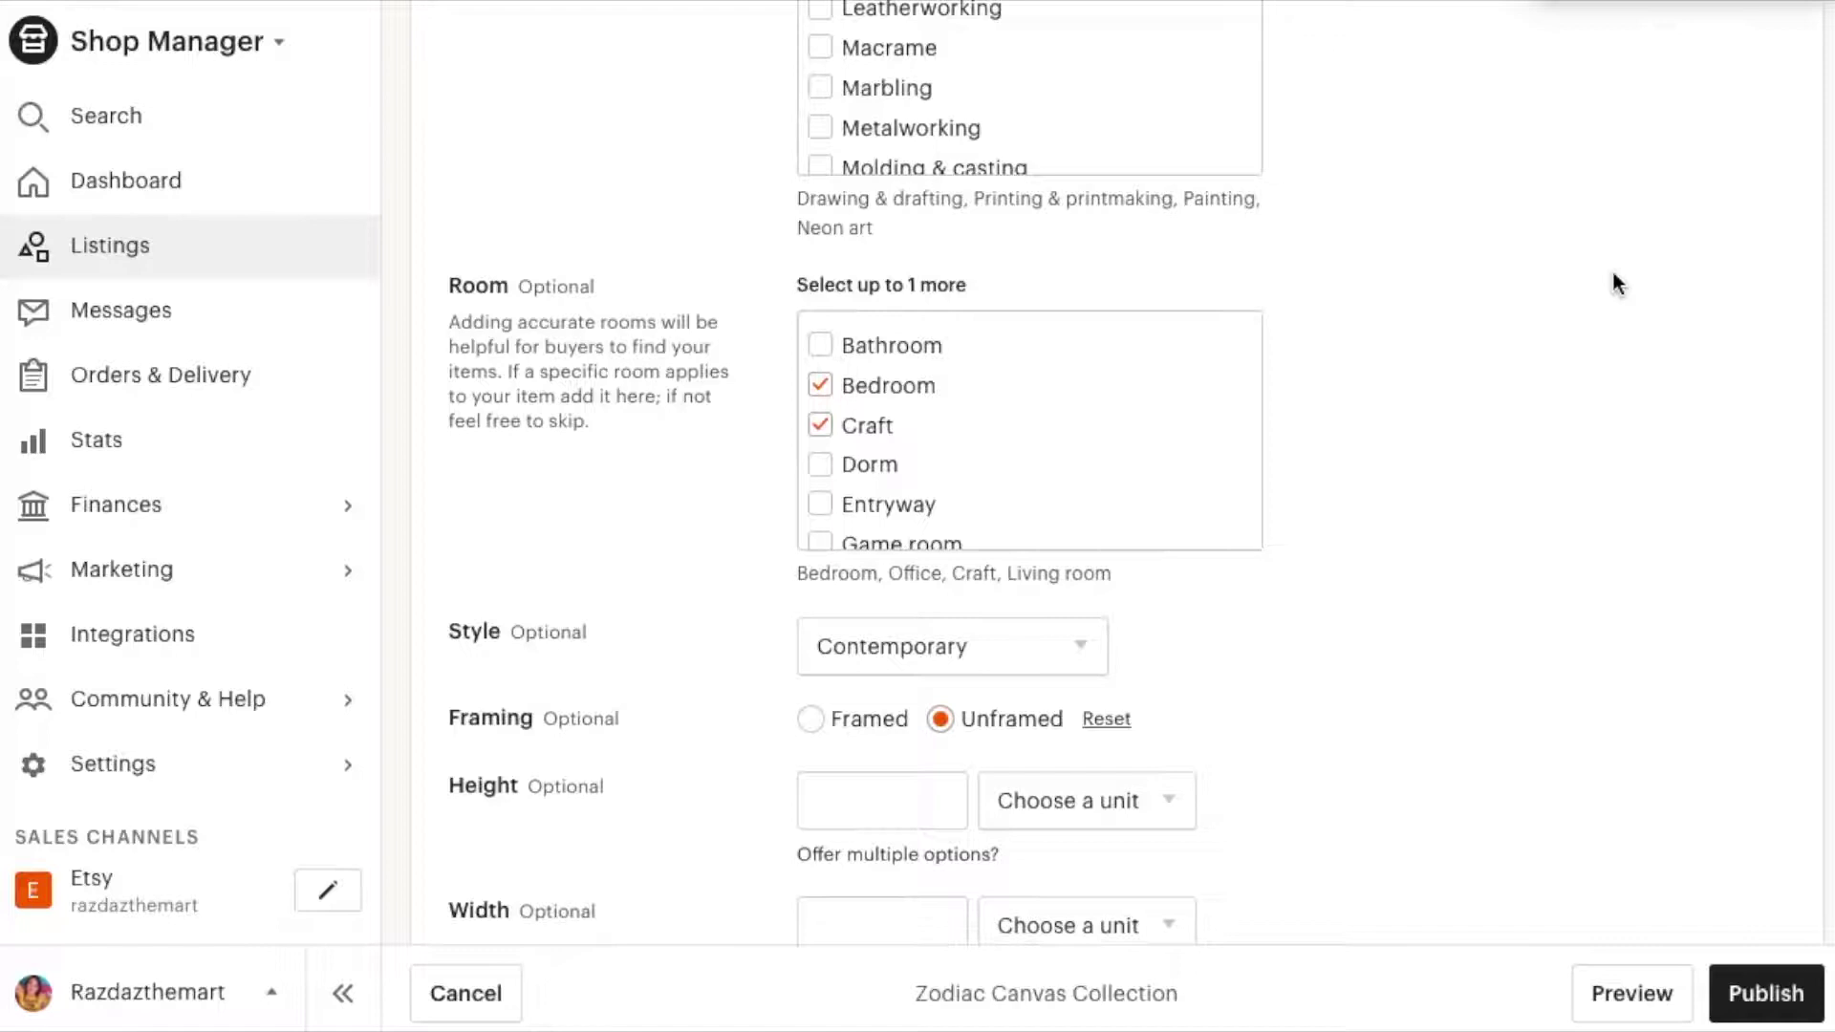
pyautogui.scroll(-4, 1154, 373)
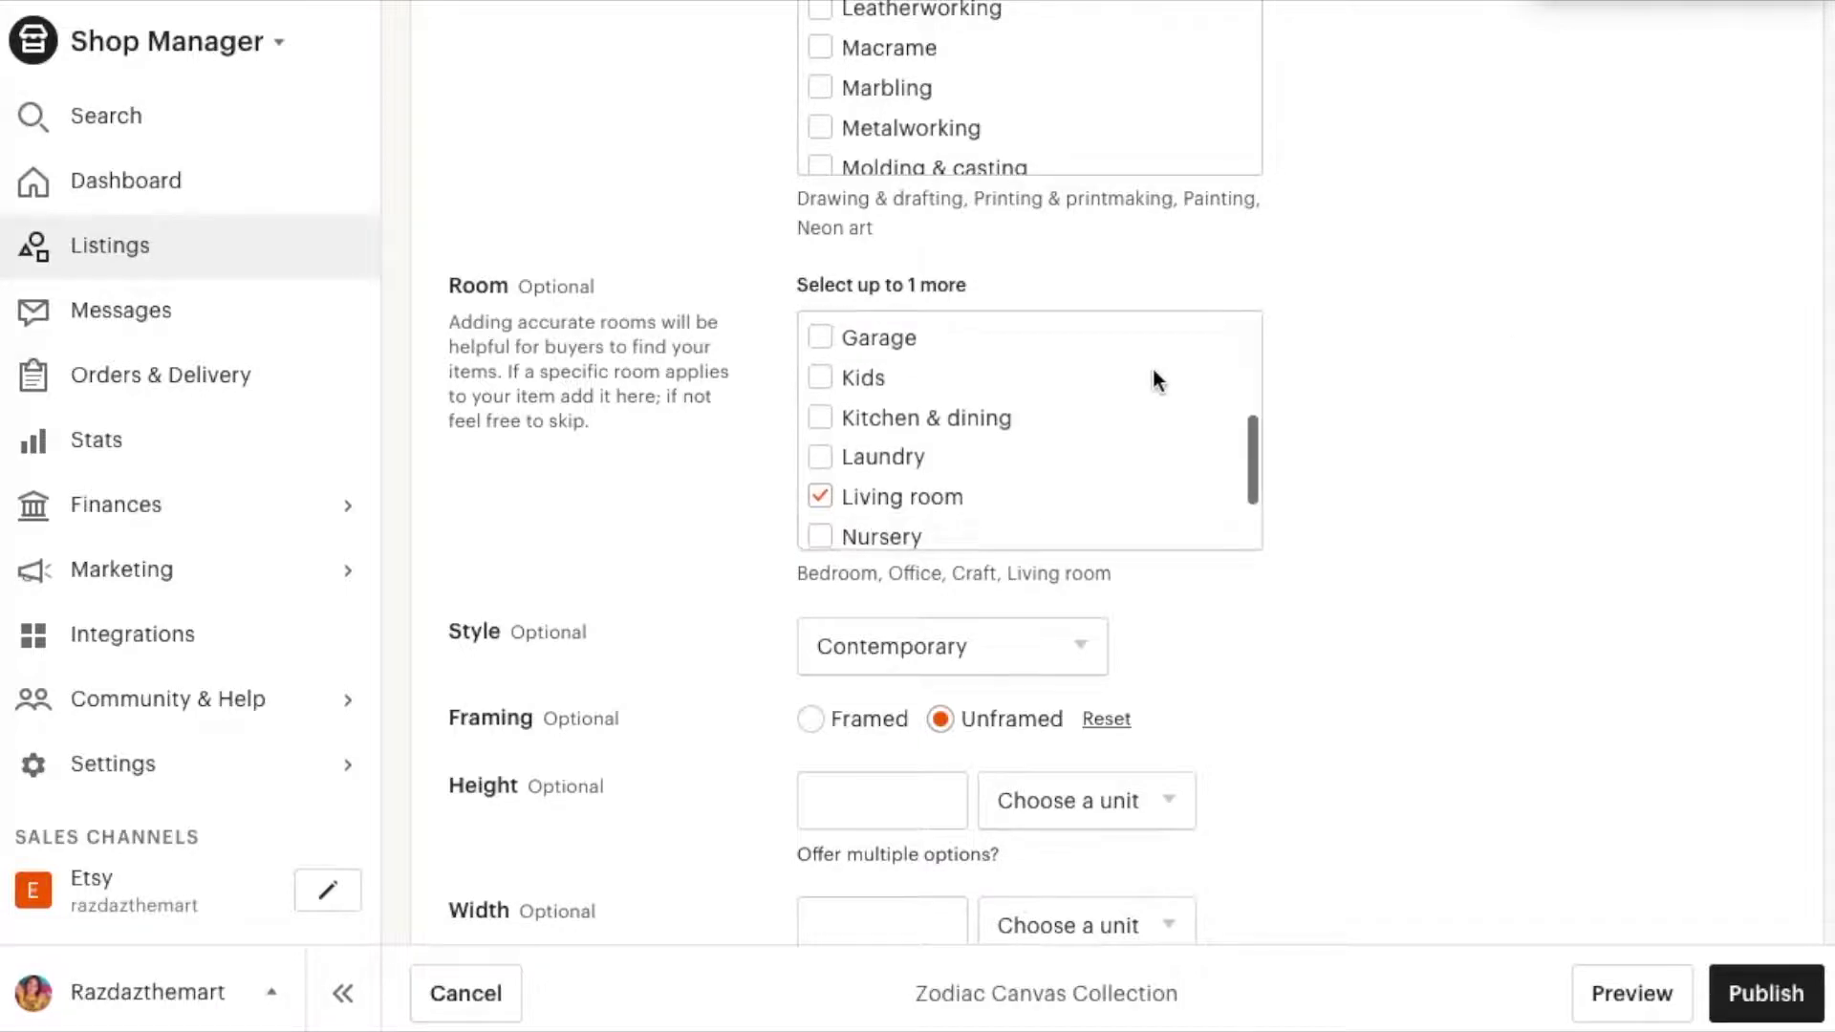
pyautogui.scroll(-4, 1153, 369)
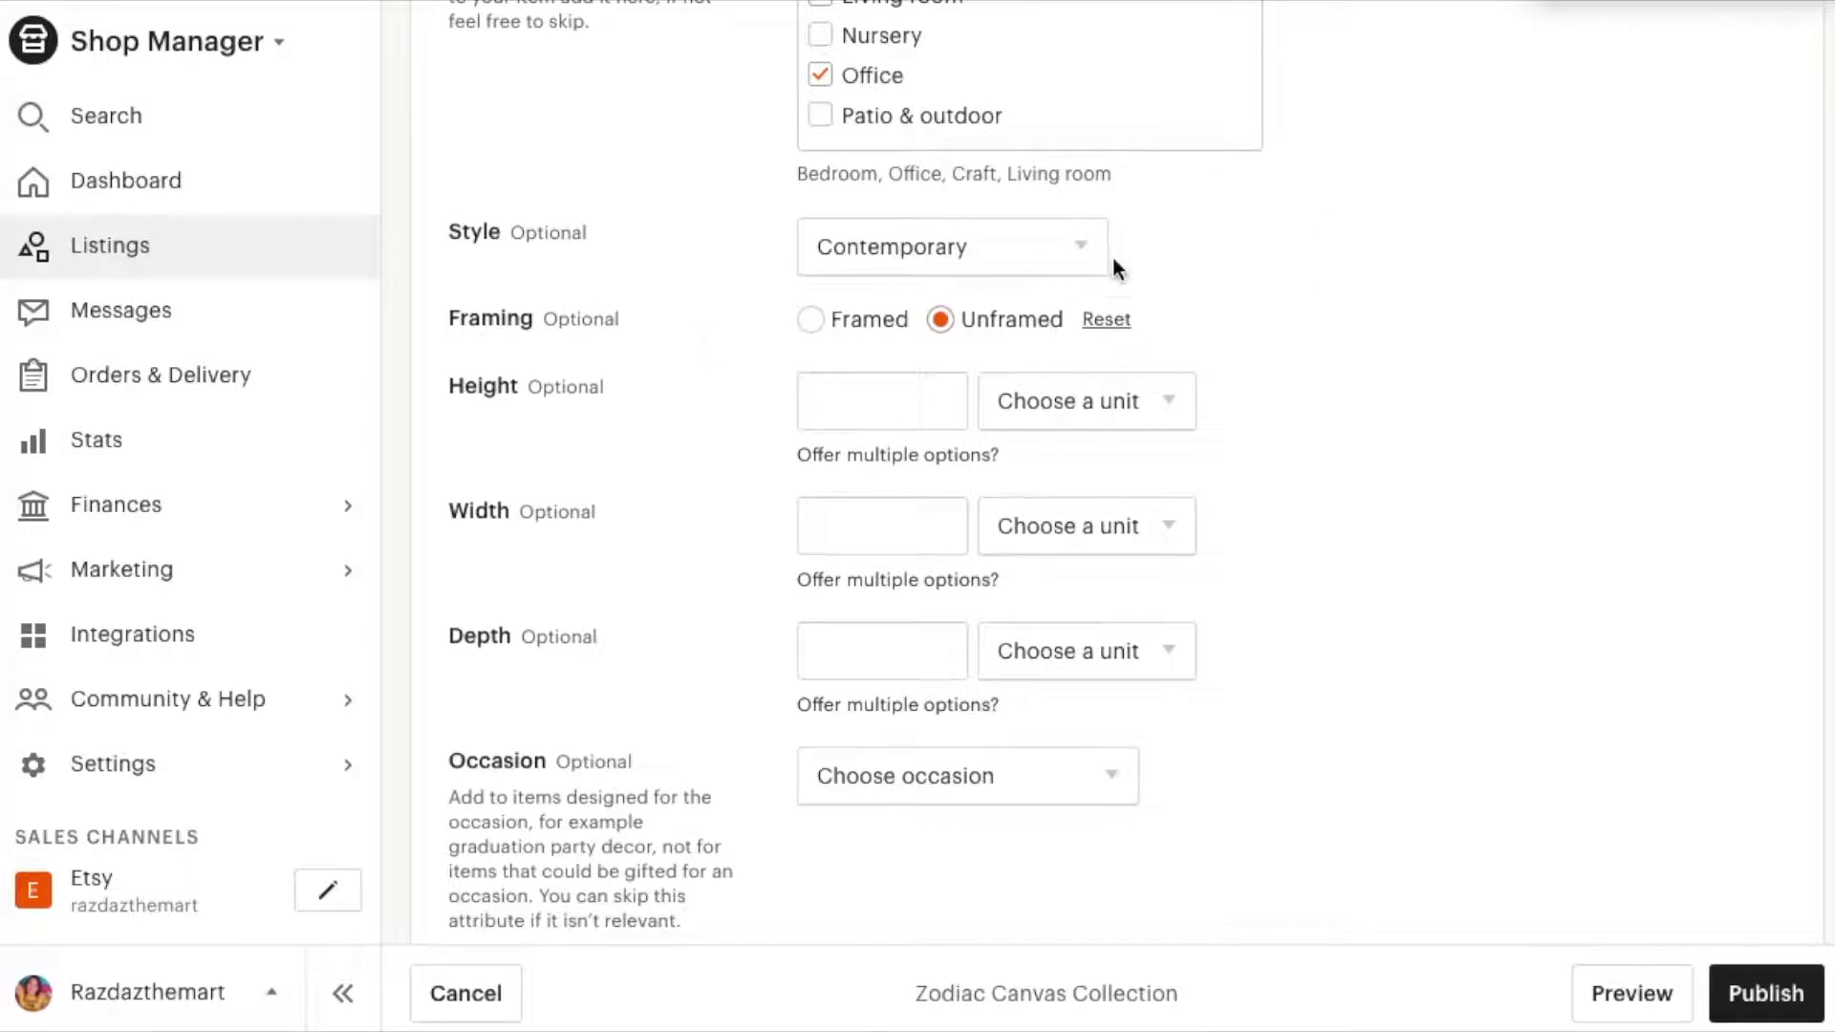
# Examine the optional style, framing, height, width, depth, occasion and celebration attributes of the listing
pyautogui.scroll(-1, 1149, 259)
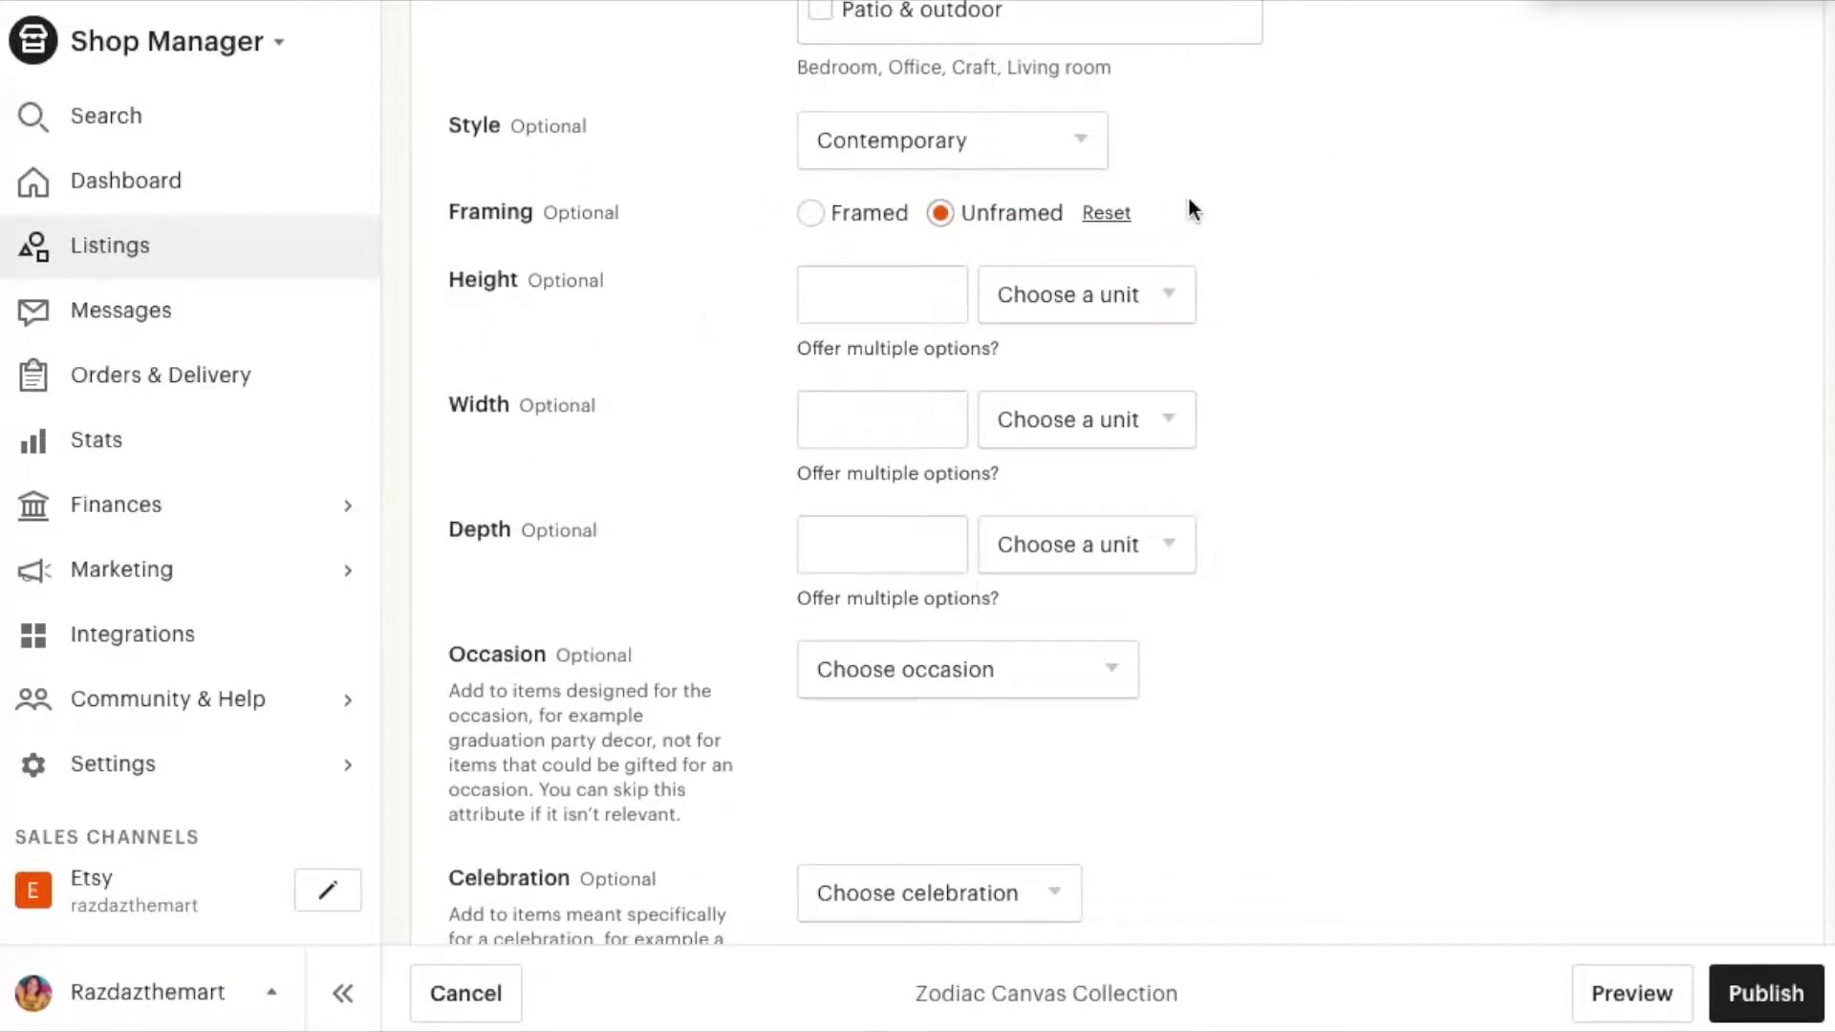
pyautogui.scroll(1, 876, 258)
pyautogui.scroll(-2, 877, 254)
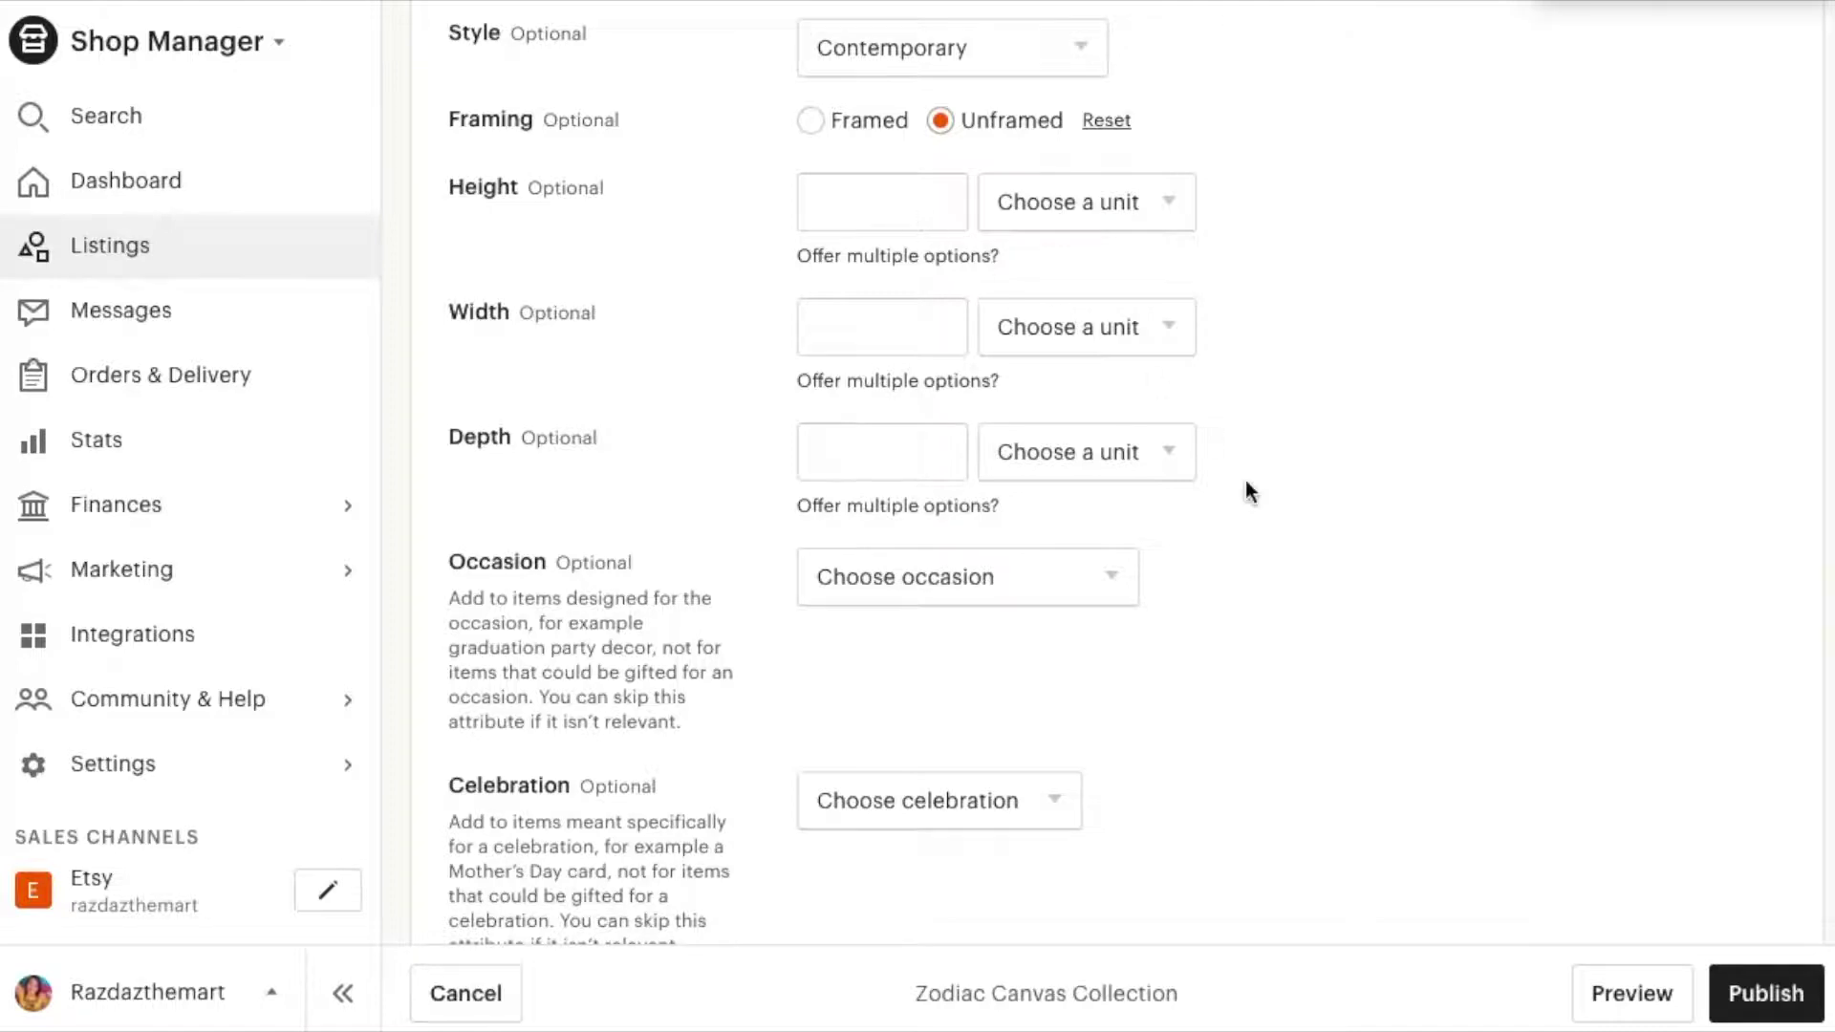
pyautogui.scroll(-5, 1249, 492)
pyautogui.scroll(-1, 1245, 480)
pyautogui.scroll(2, 1047, 296)
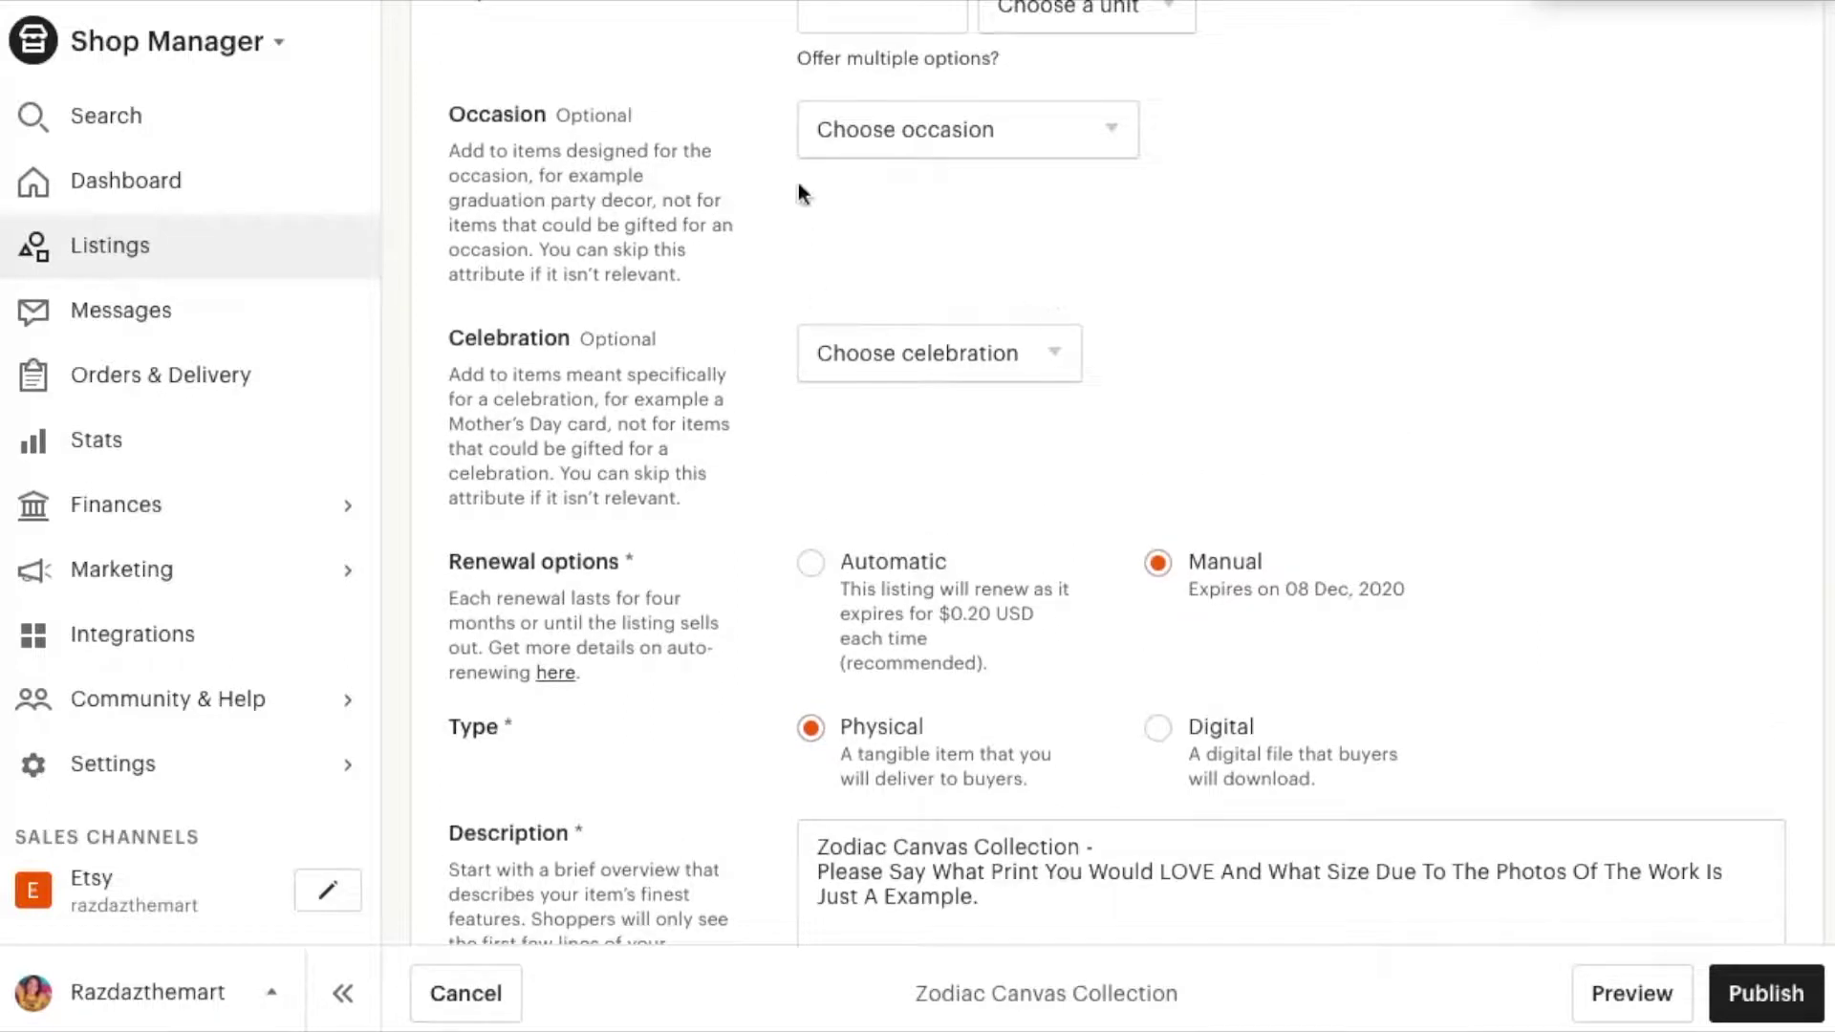
# Examine the listing's renewal options, the physical or digital type choice, and the description text
pyautogui.scroll(-3, 1214, 523)
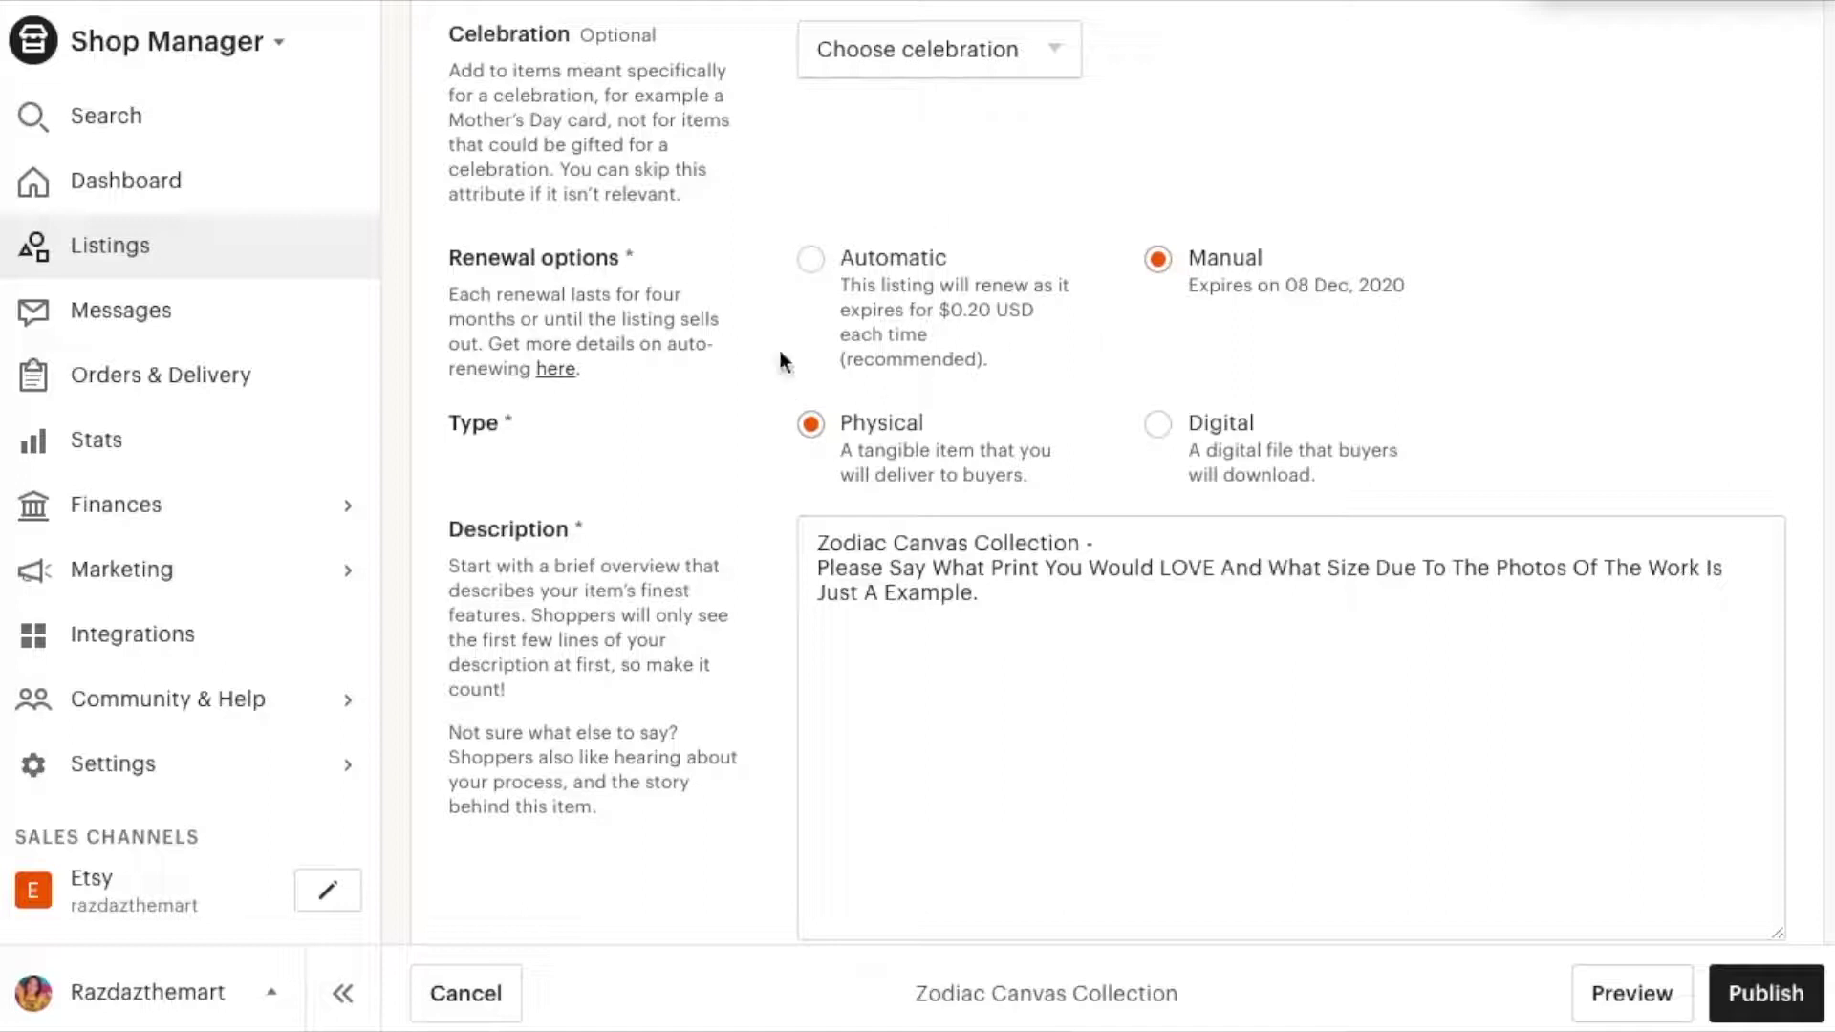
pyautogui.scroll(-1, 1320, 340)
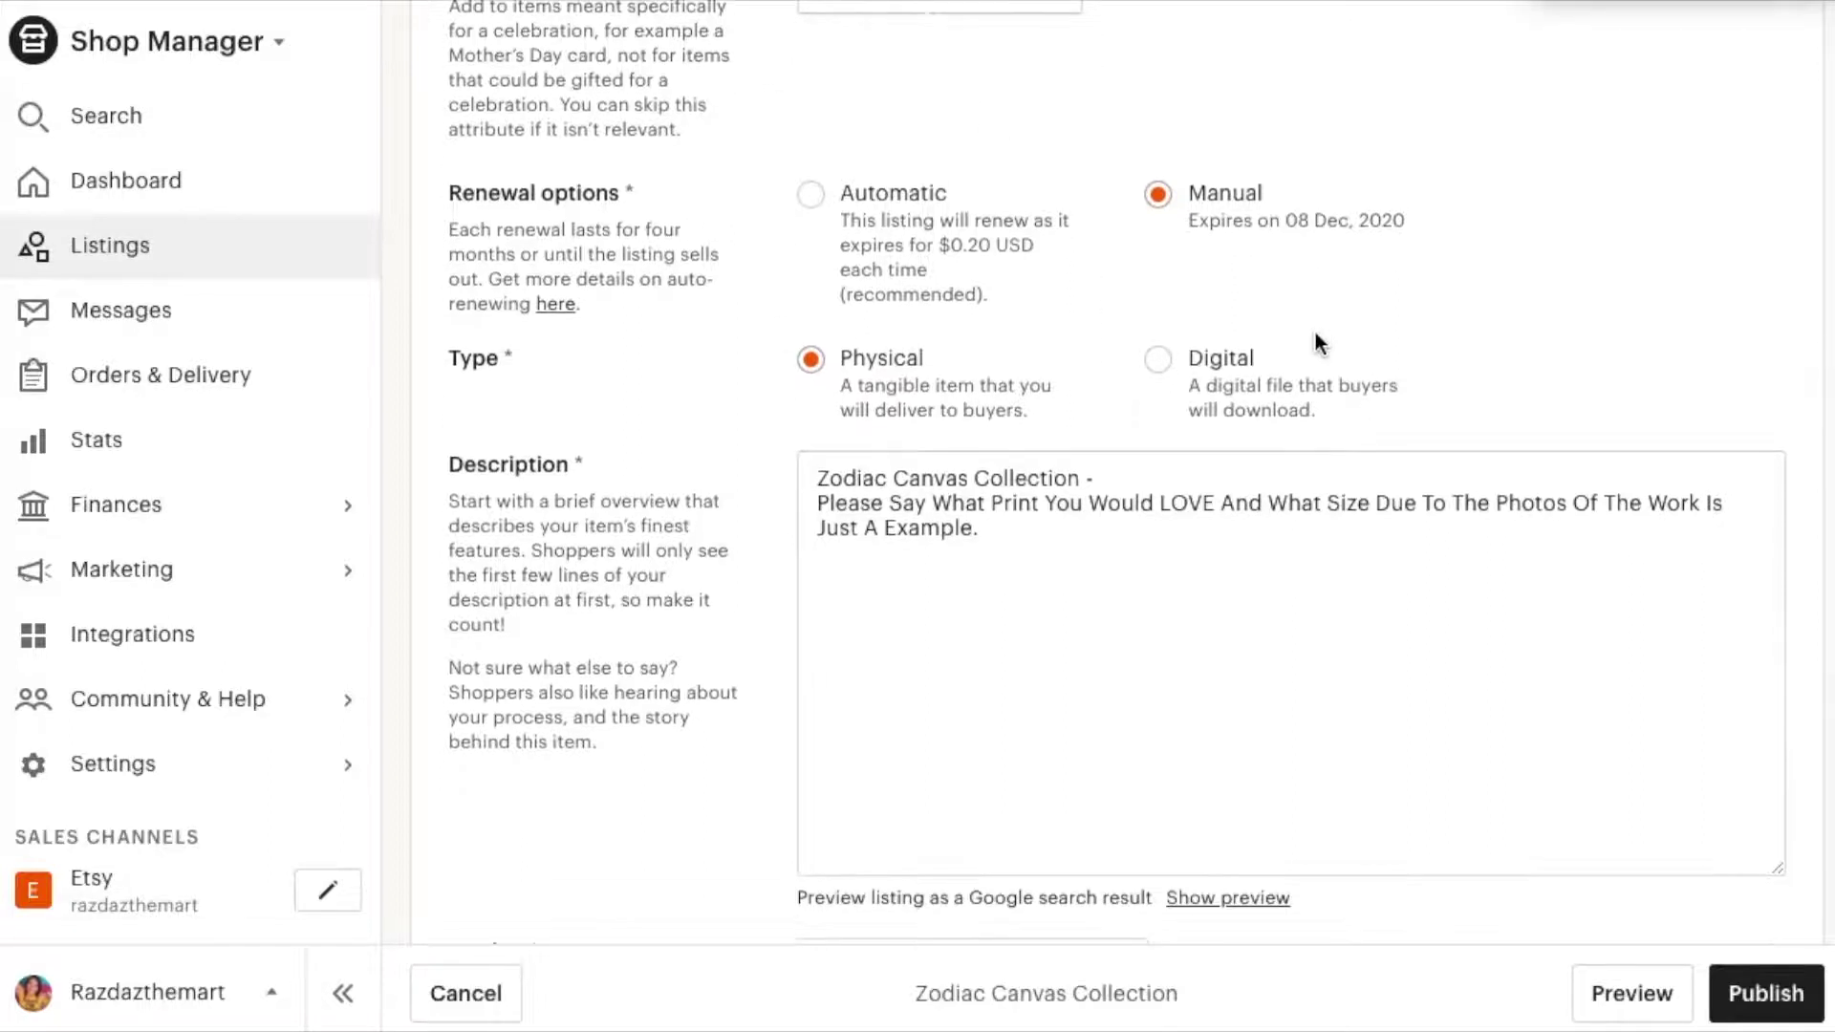
pyautogui.scroll(-1, 1314, 340)
pyautogui.scroll(-2, 1314, 331)
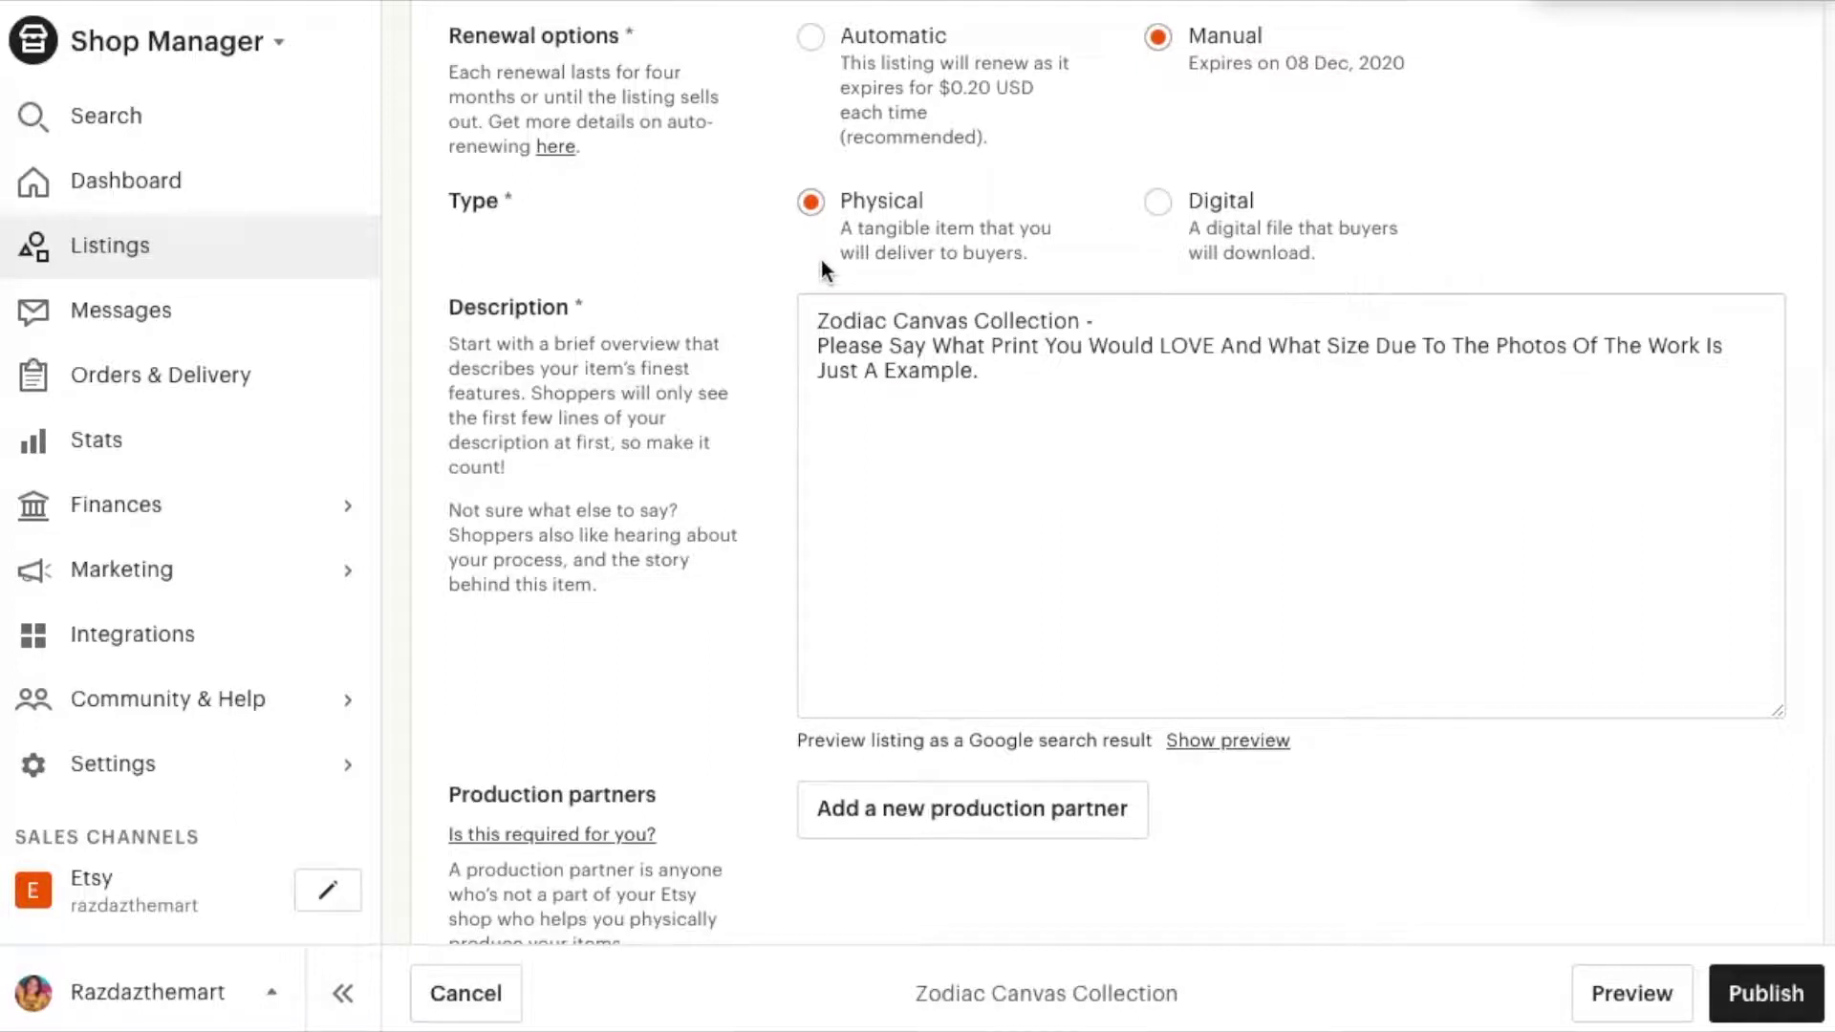
pyautogui.scroll(-1, 822, 259)
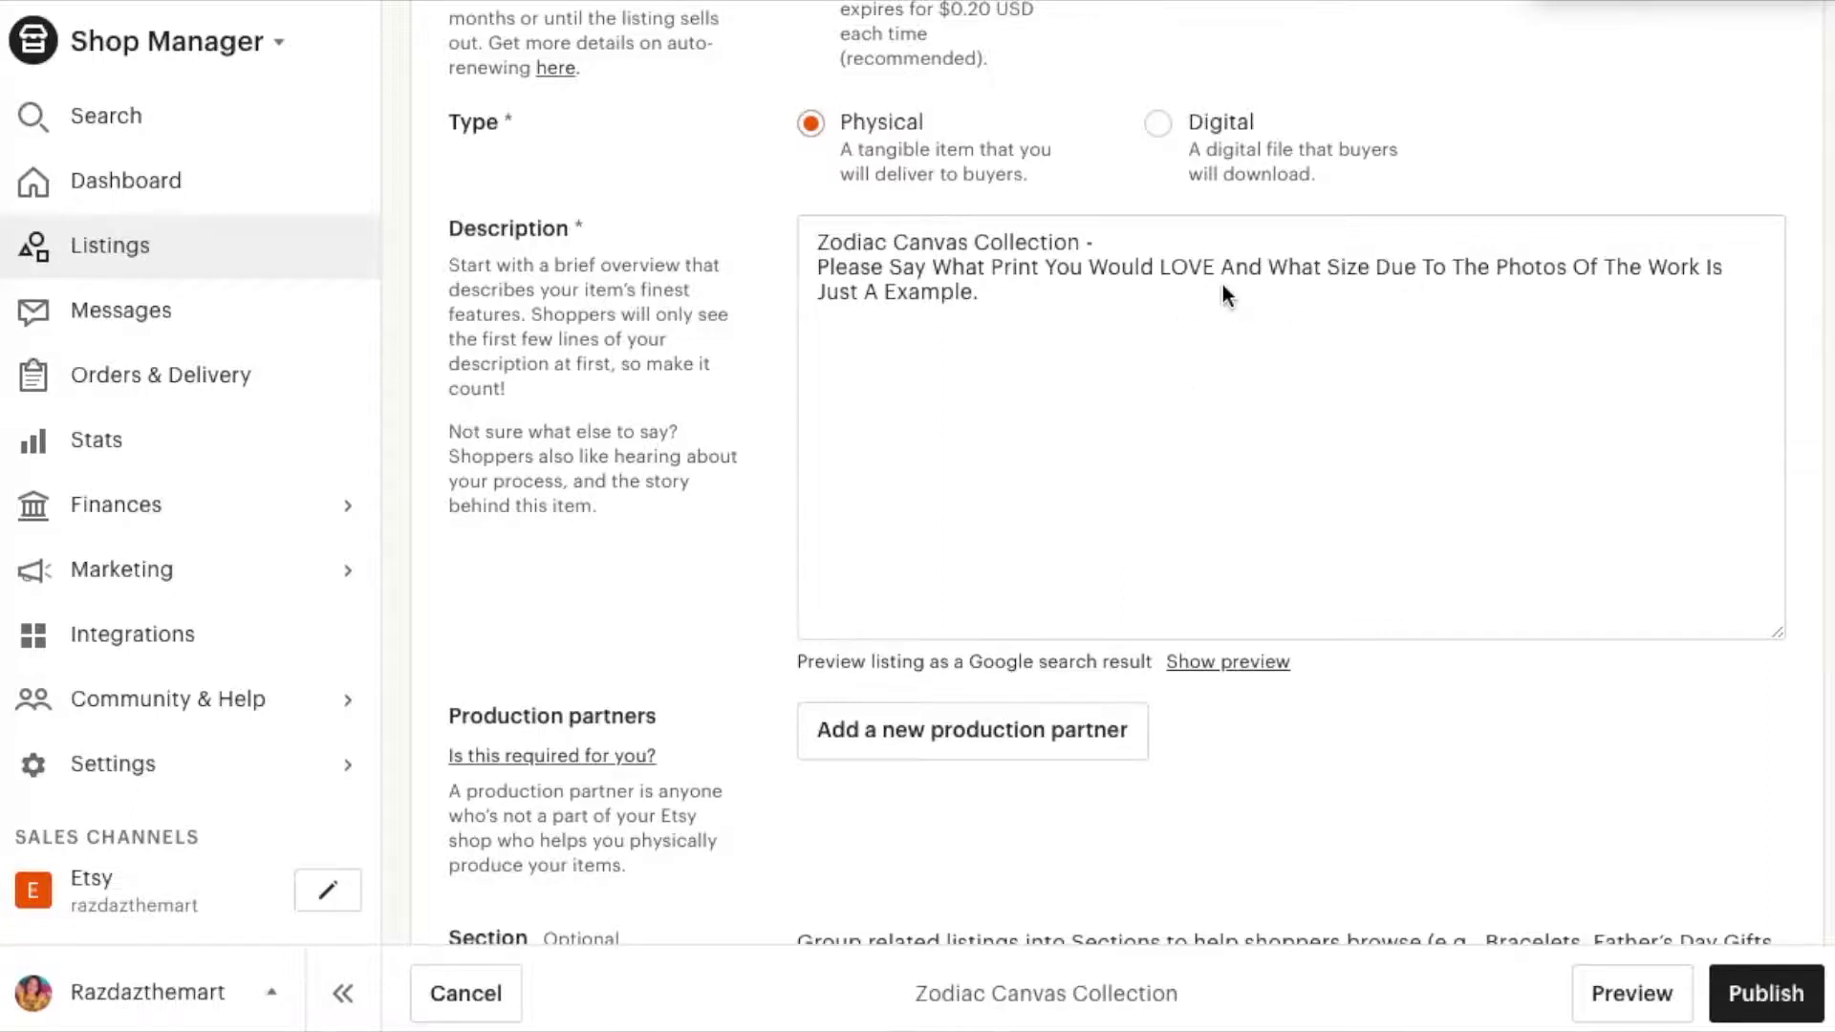
# Look through the listing's production partners, section, tags and materials, along with the price, quantity, SKU and variations under Inventory and pricing
pyautogui.scroll(-4, 1222, 287)
pyautogui.scroll(-3, 1226, 290)
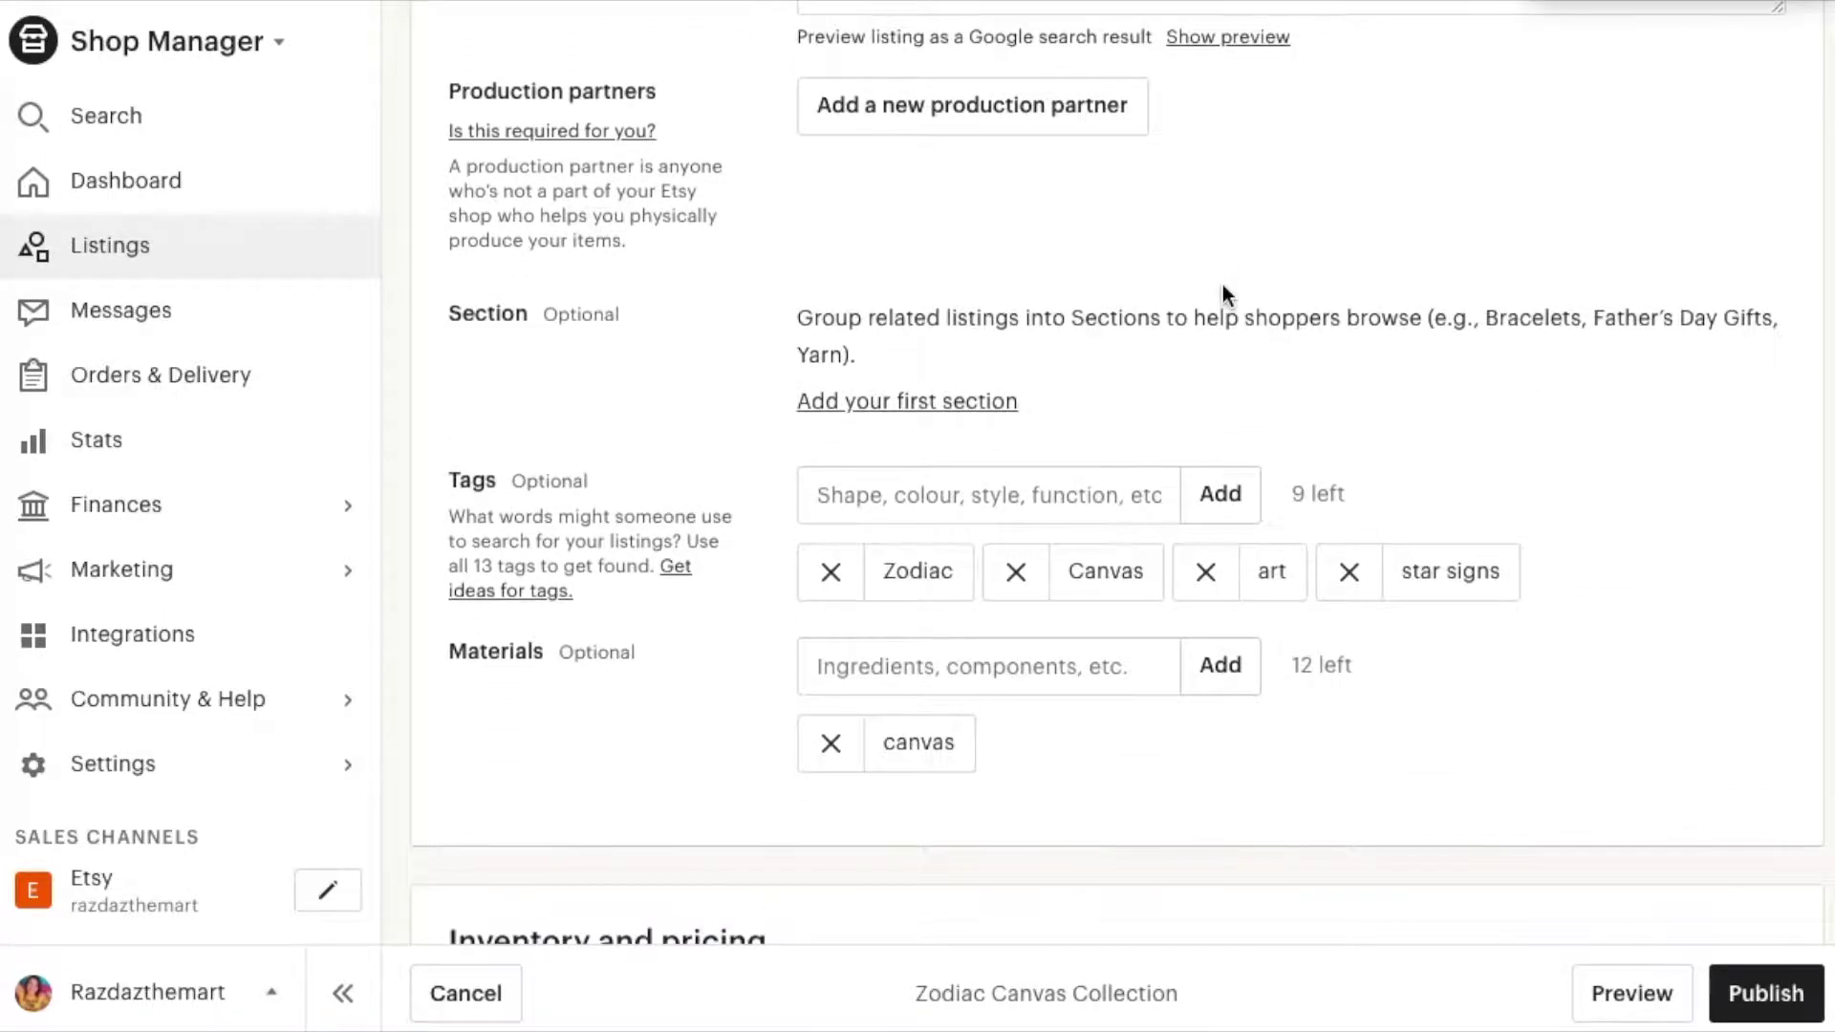
pyautogui.scroll(-4, 1222, 285)
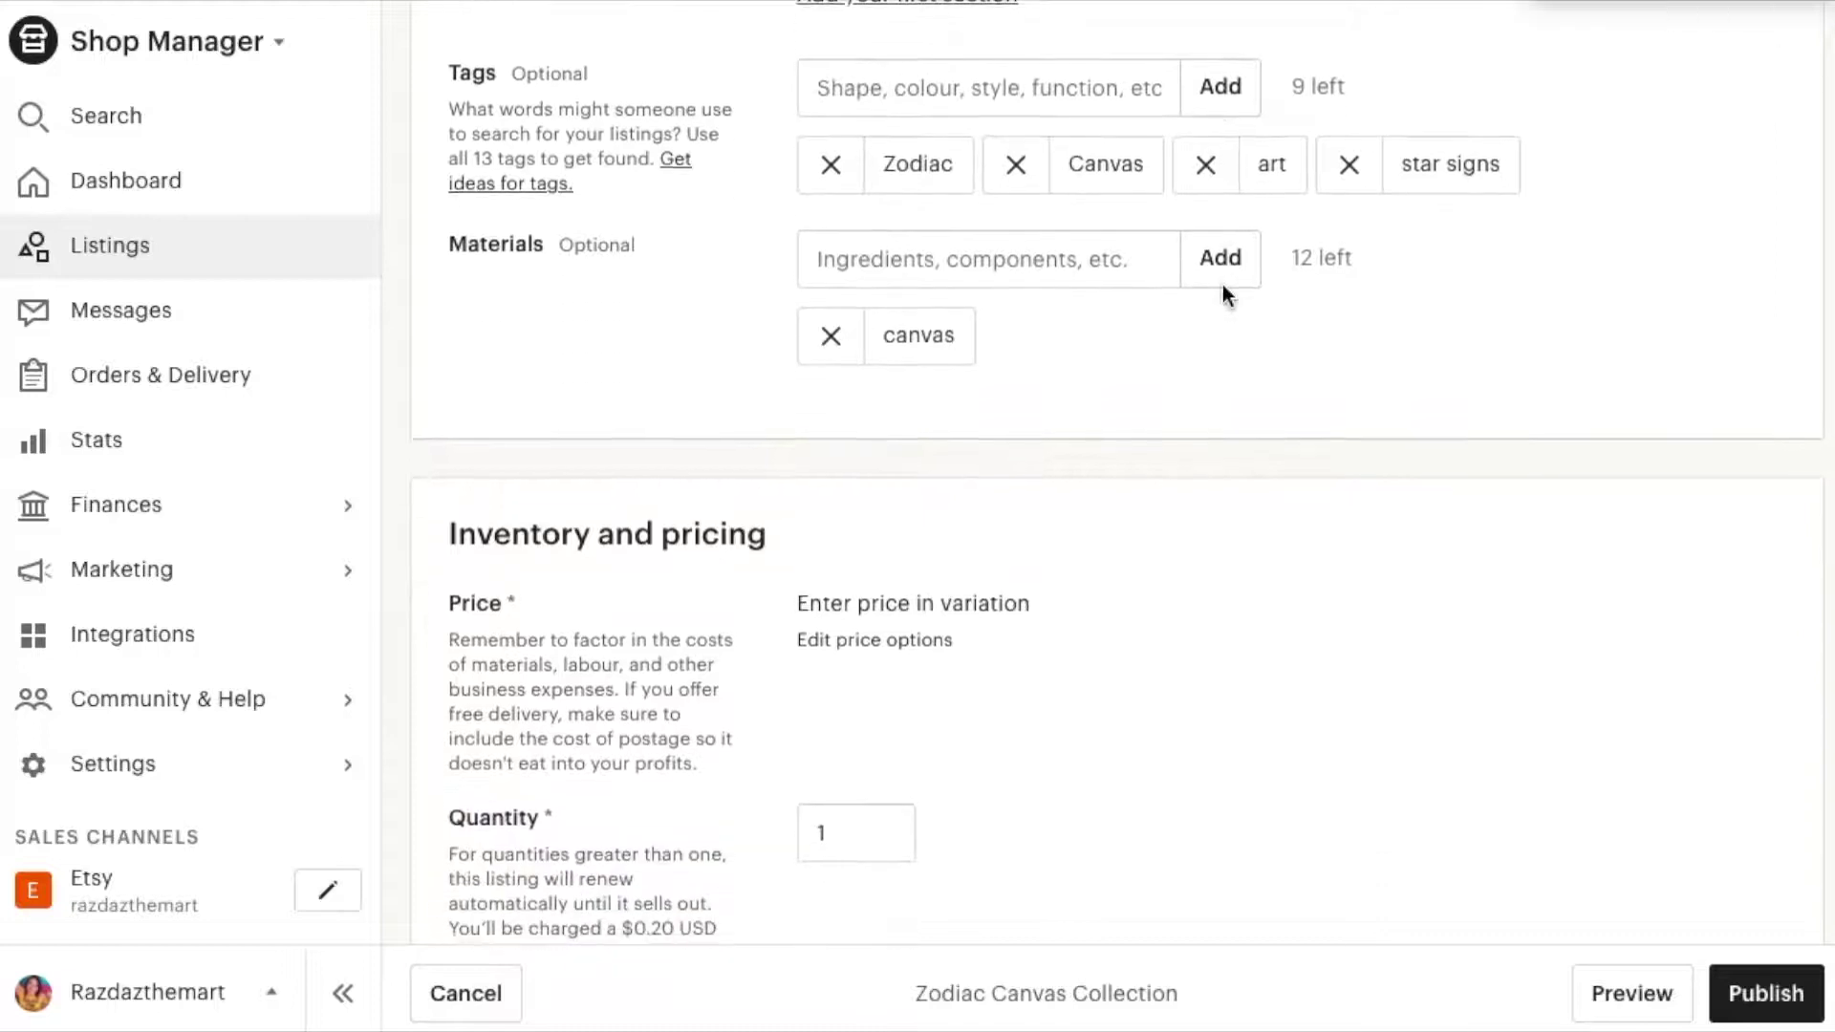
pyautogui.scroll(-5, 1223, 283)
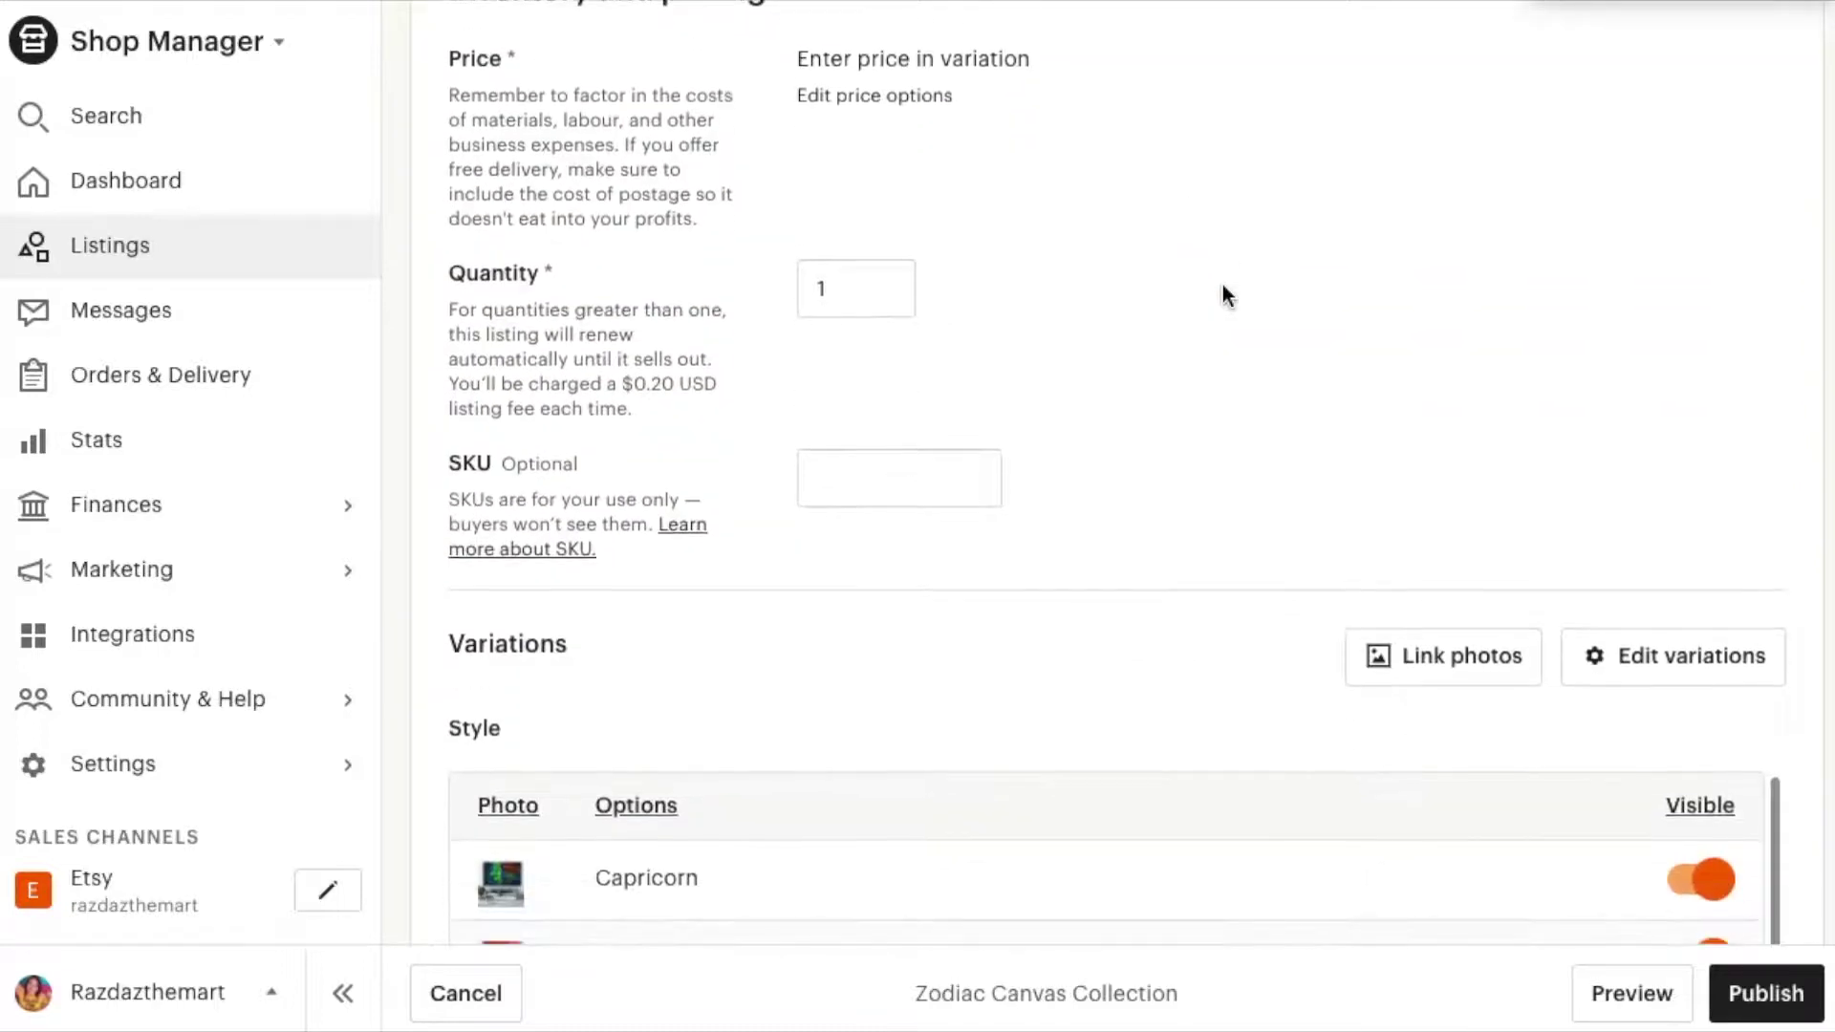
pyautogui.scroll(-3, 1222, 284)
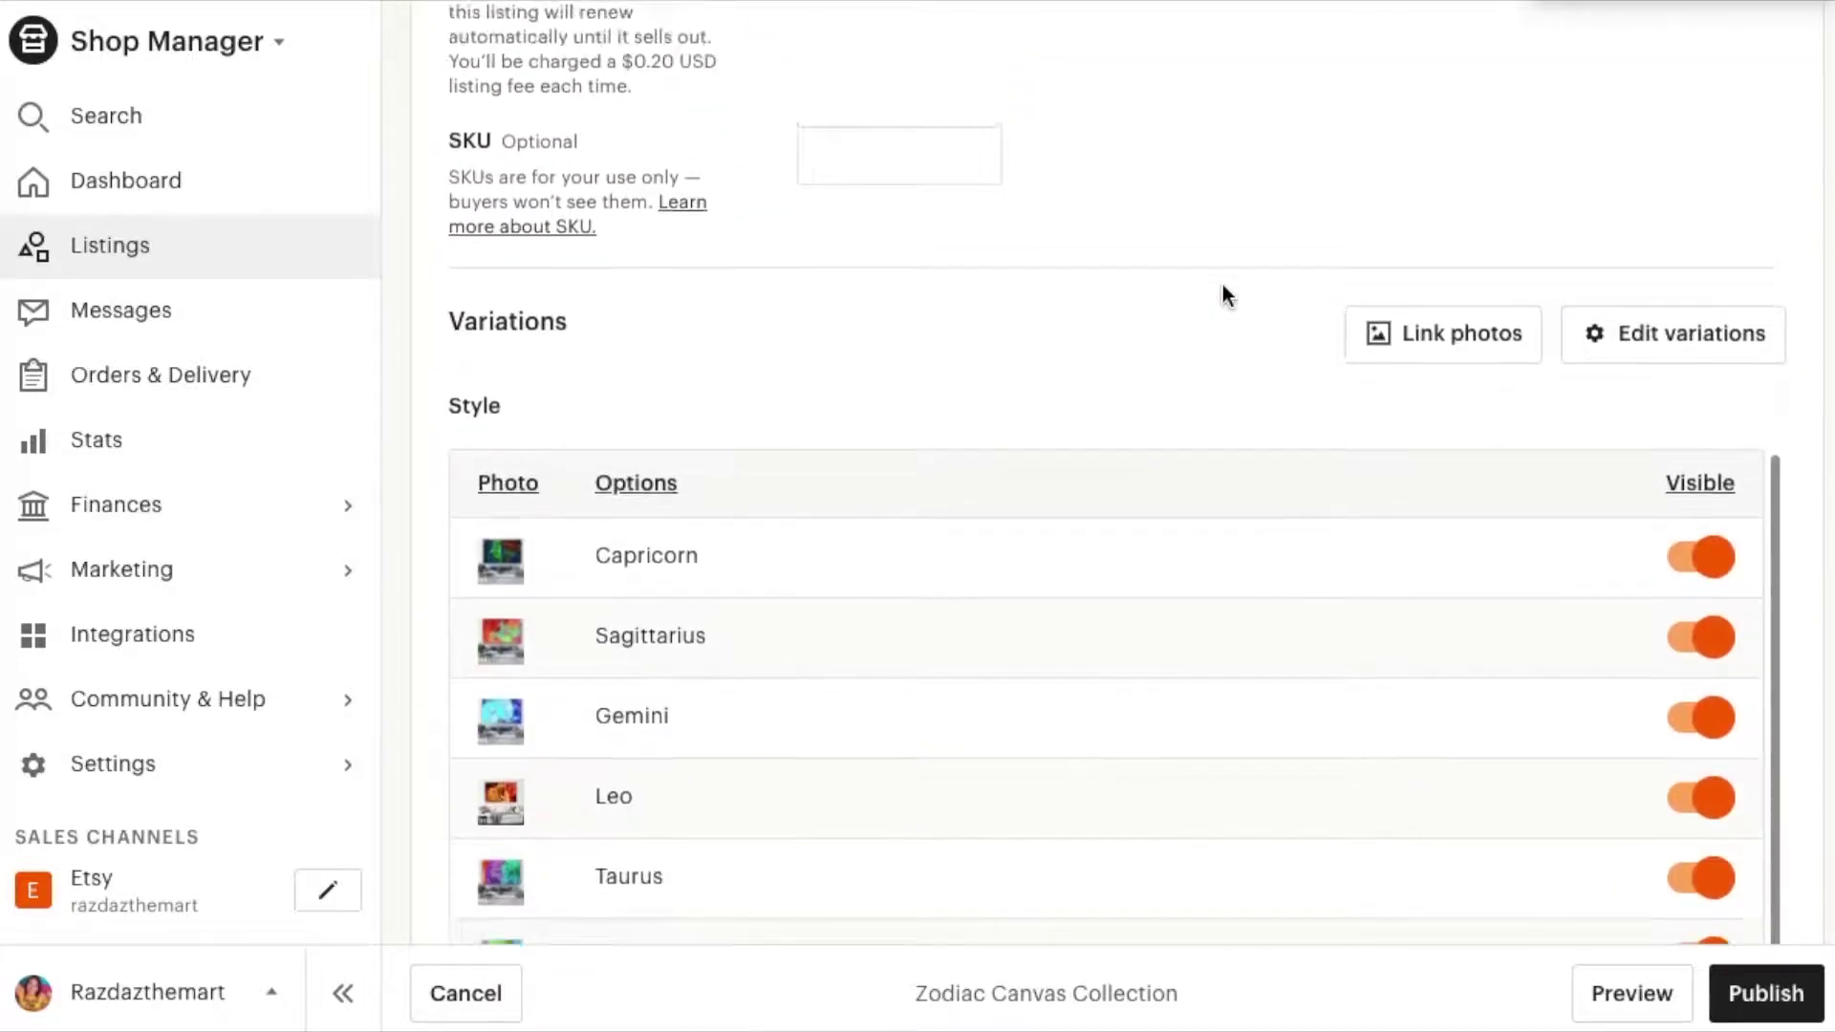
pyautogui.scroll(3, 1222, 284)
pyautogui.scroll(7, 1226, 295)
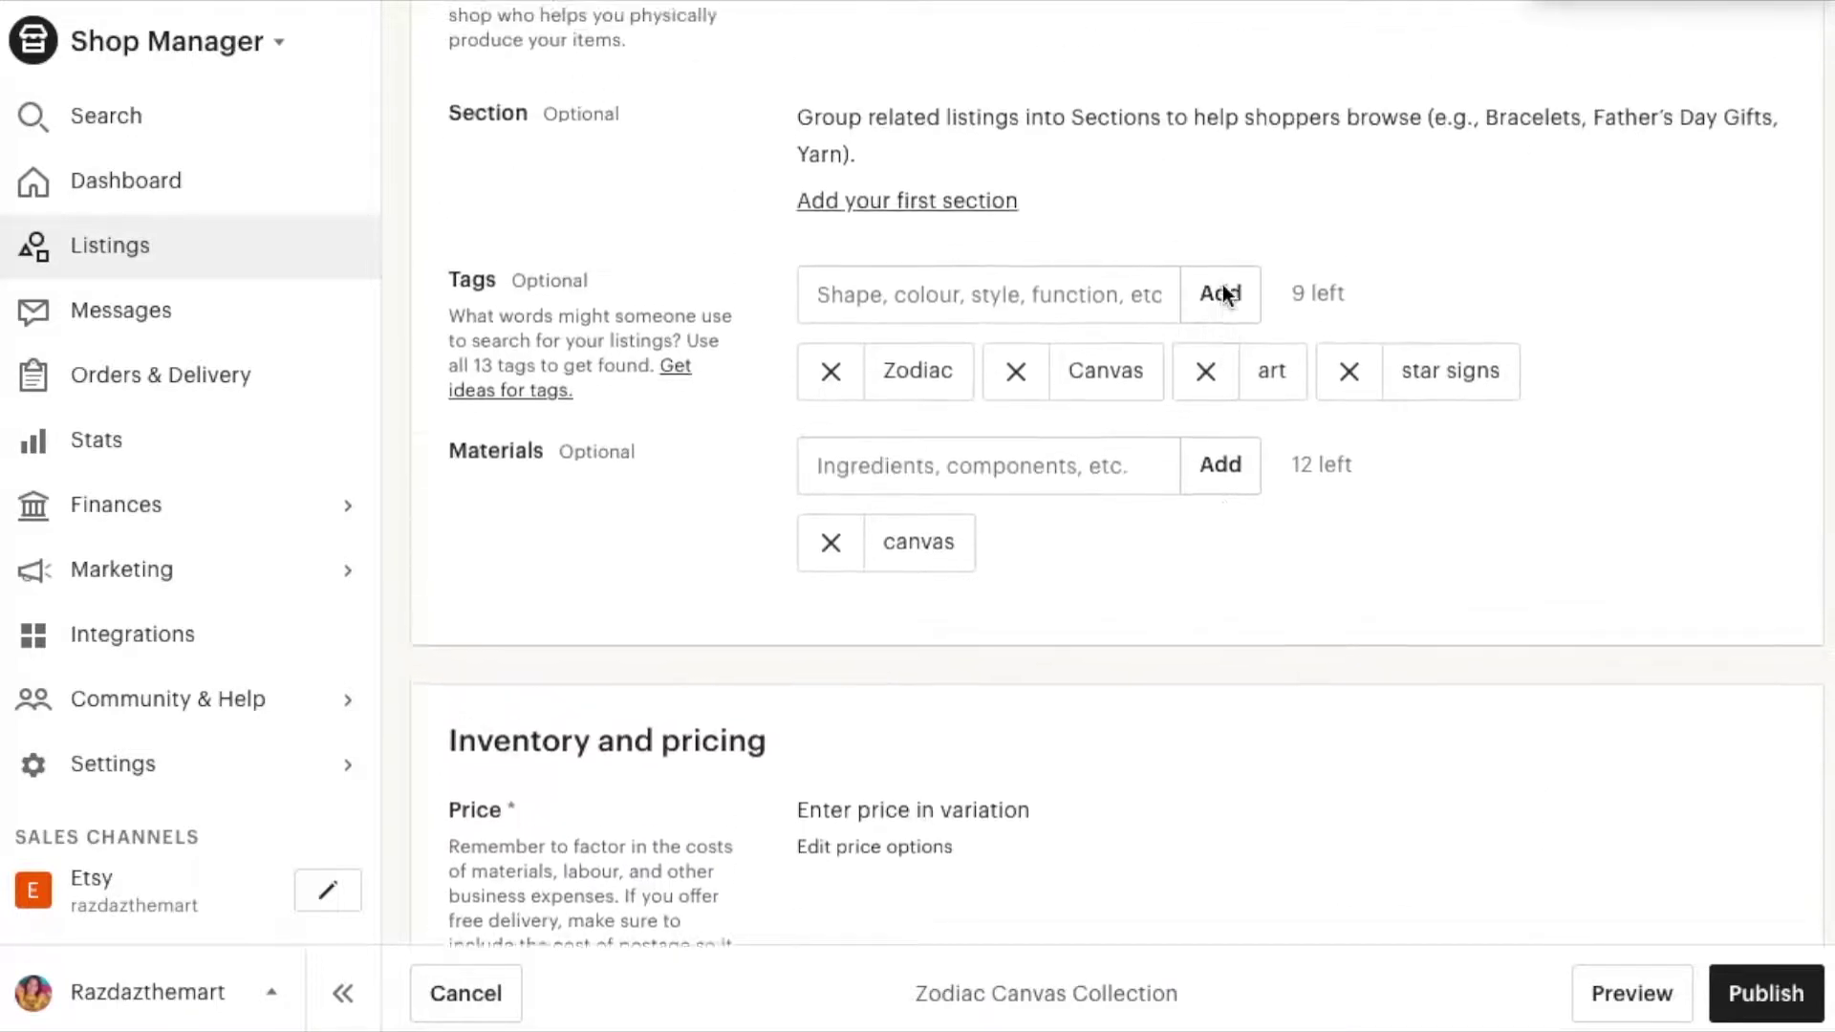
pyautogui.scroll(-11, 1226, 297)
pyautogui.scroll(-1, 1227, 296)
pyautogui.scroll(-2, 1114, 406)
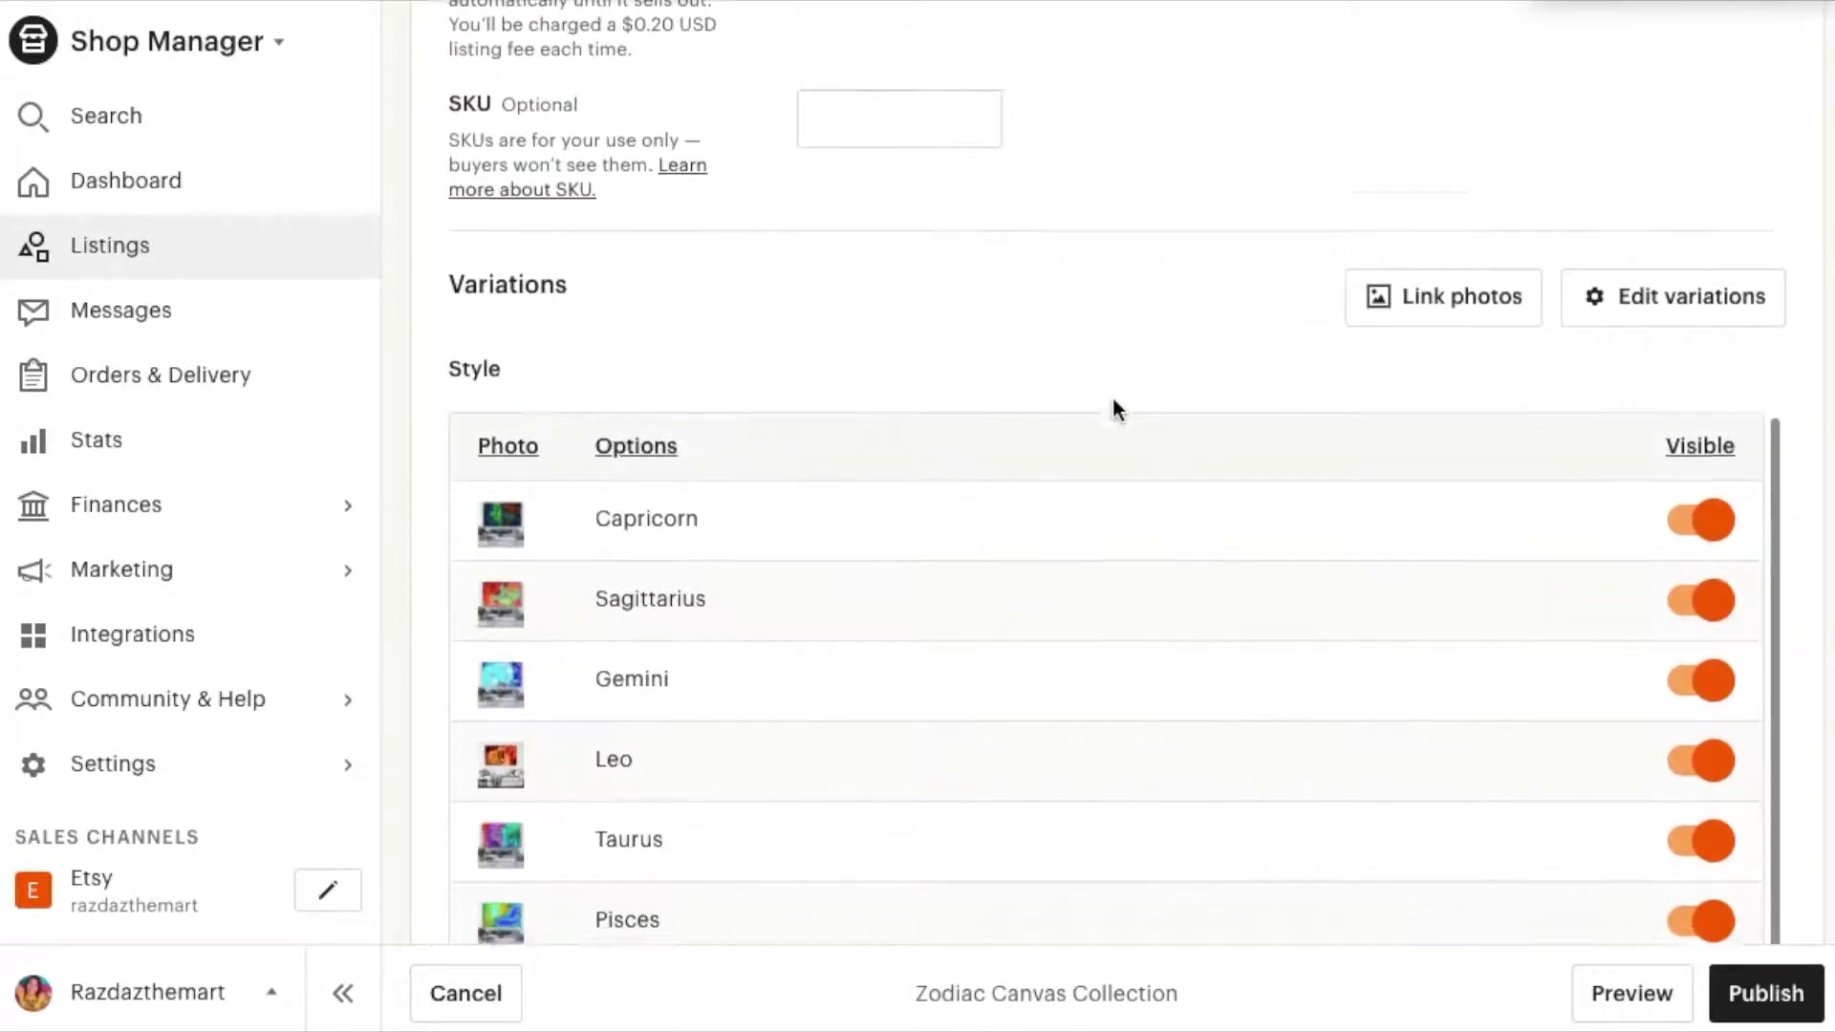
pyautogui.scroll(1, 1114, 406)
pyautogui.scroll(-3, 1114, 407)
pyautogui.scroll(4, 1114, 406)
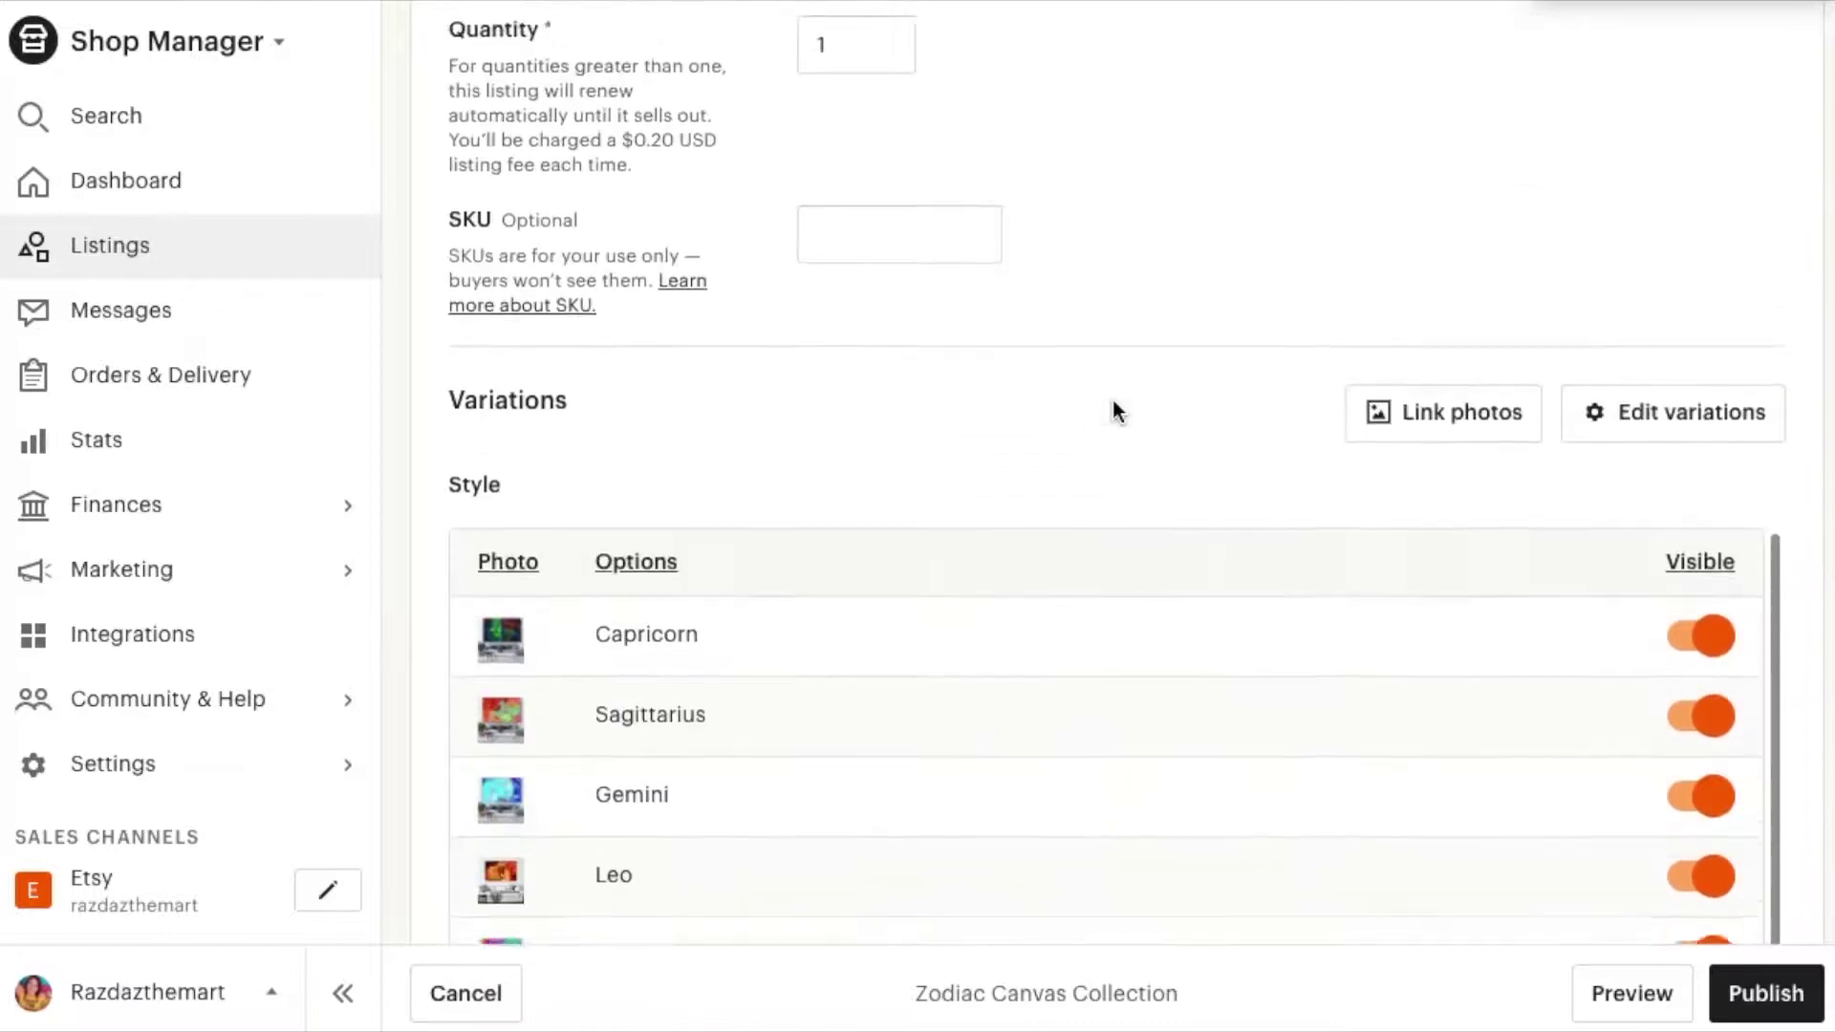
# Open the variations for editing, examine the Style and Sizes options and their price-variation settings, and close them without updating
pyautogui.click(1669, 428)
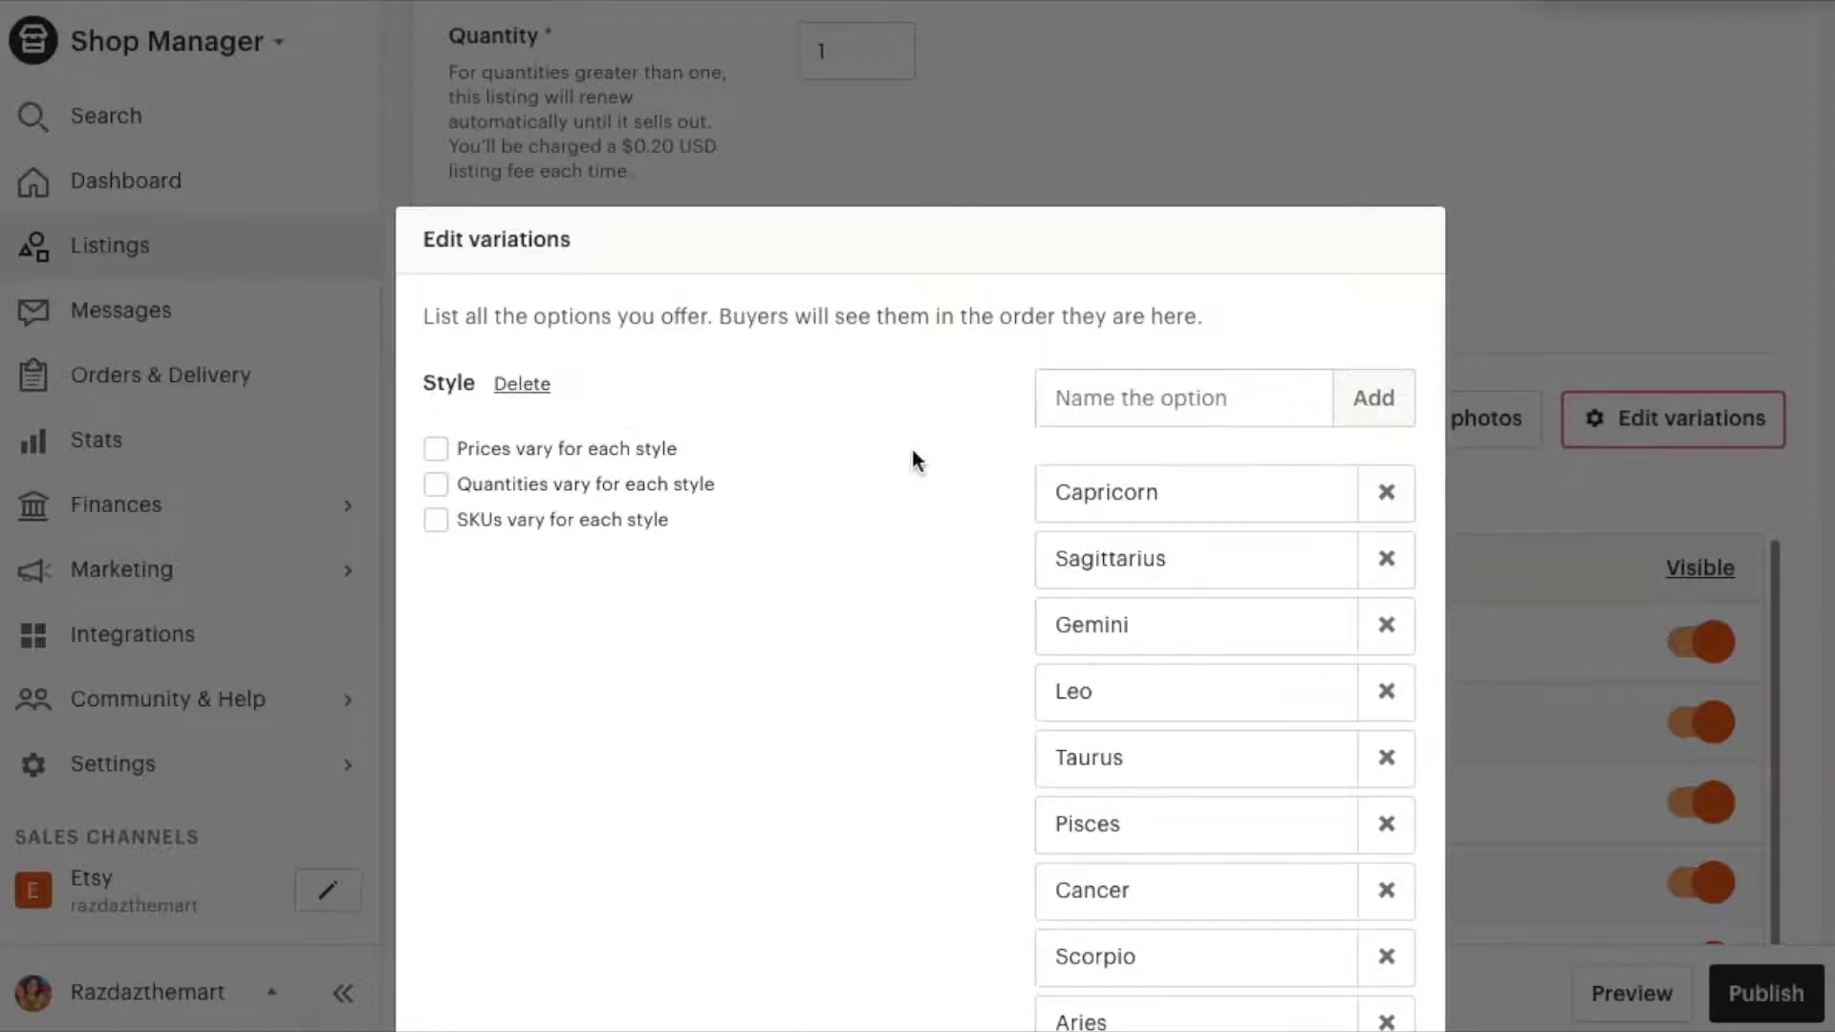
pyautogui.scroll(-8, 871, 478)
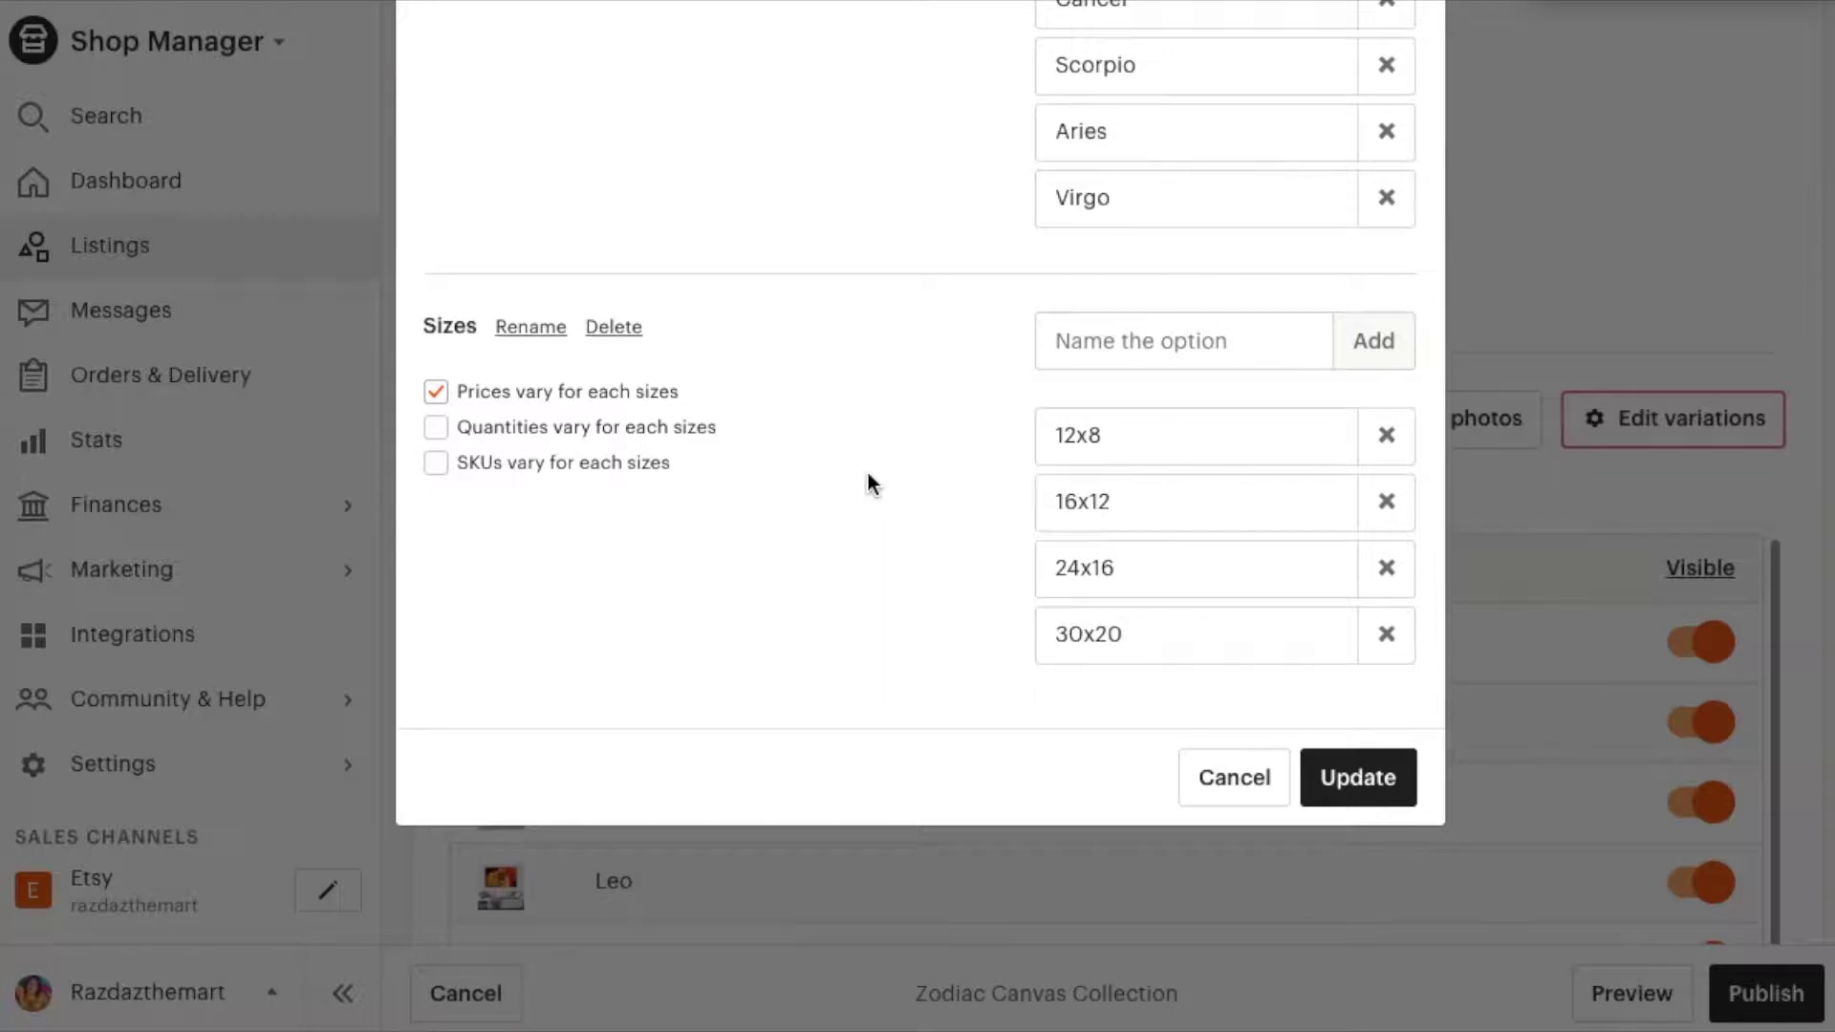
pyautogui.scroll(5, 792, 357)
pyautogui.scroll(-5, 789, 344)
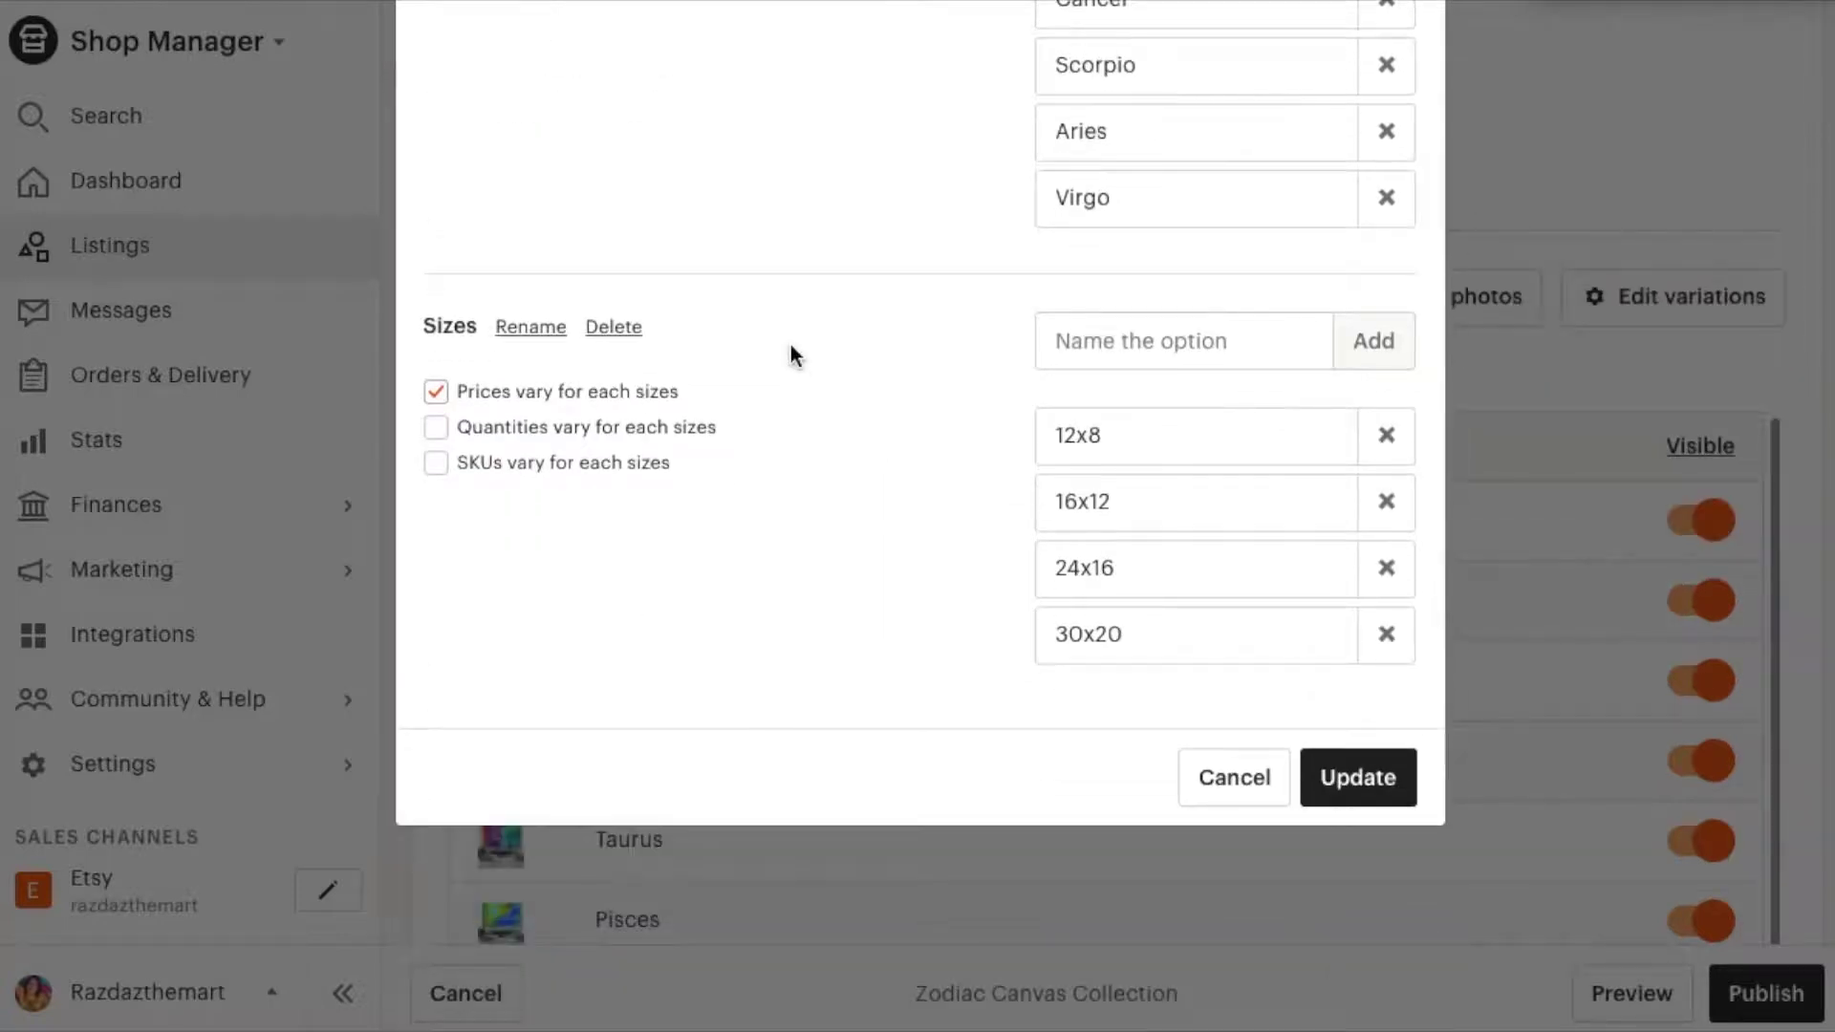
pyautogui.scroll(8, 789, 346)
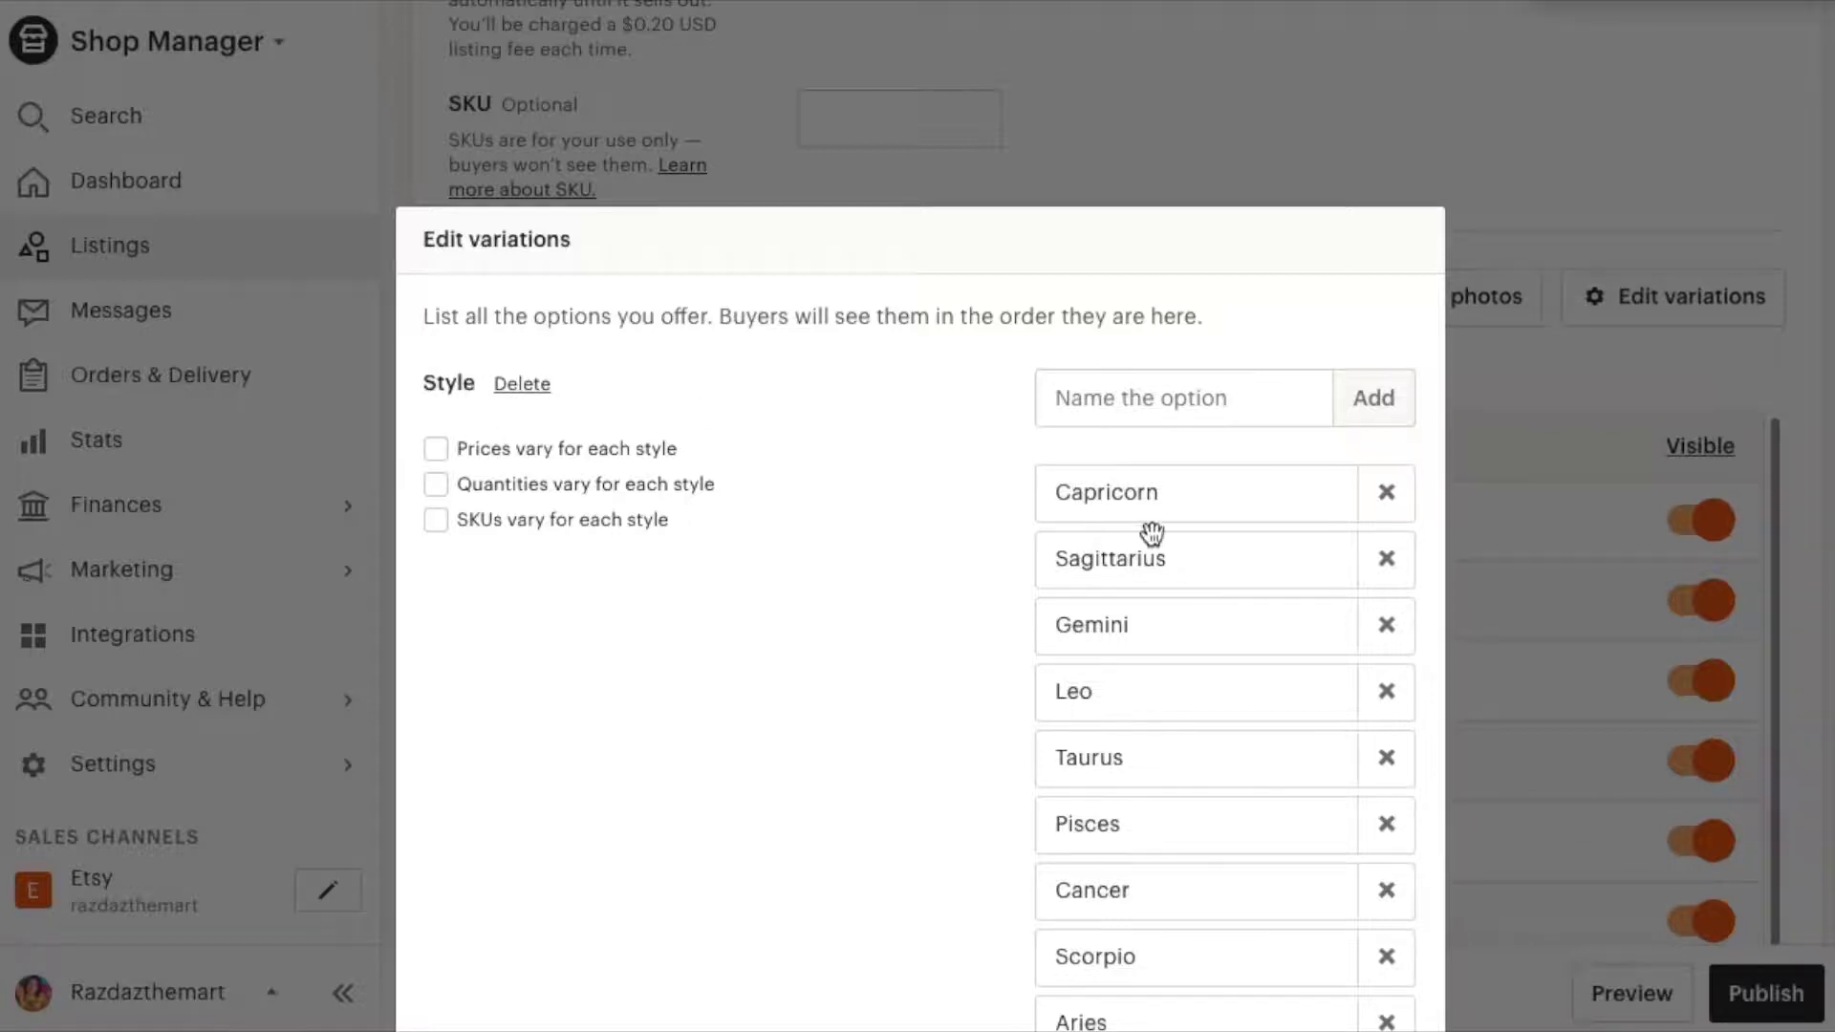
pyautogui.scroll(-4, 1152, 533)
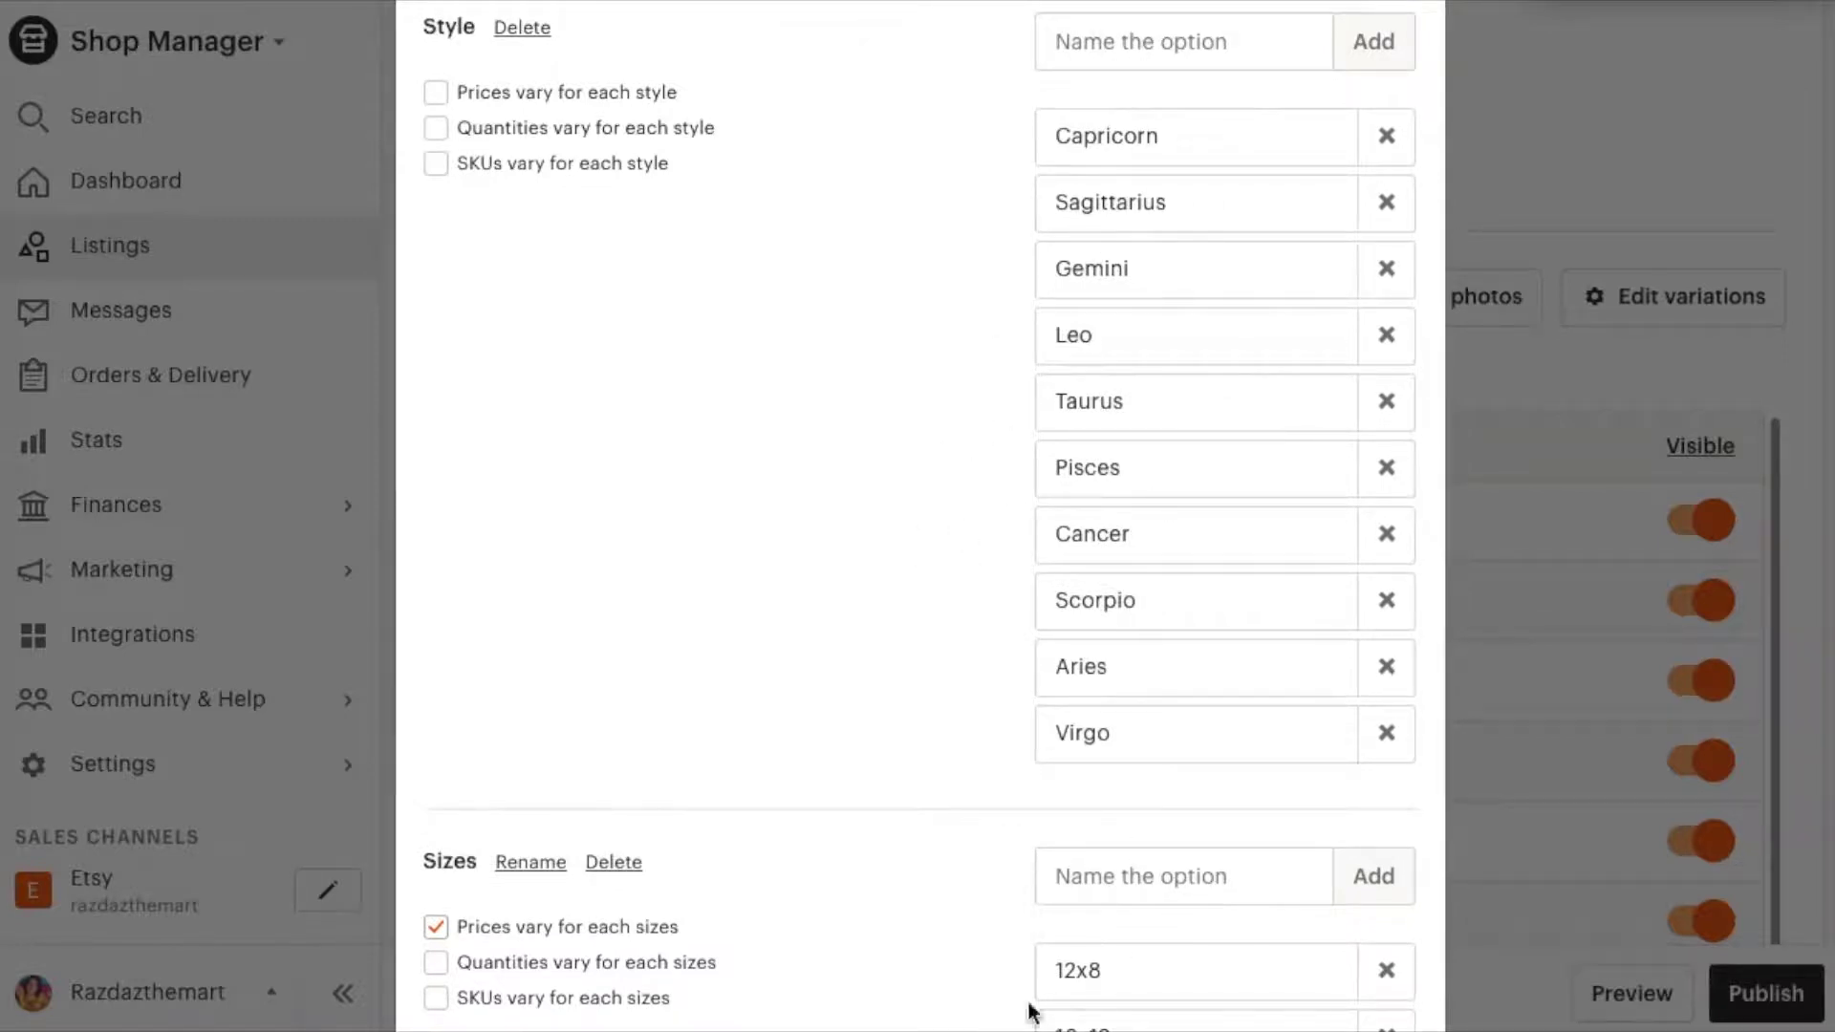
pyautogui.scroll(-1, 1031, 1010)
pyautogui.scroll(2, 1031, 1011)
pyautogui.scroll(-5, 1027, 1009)
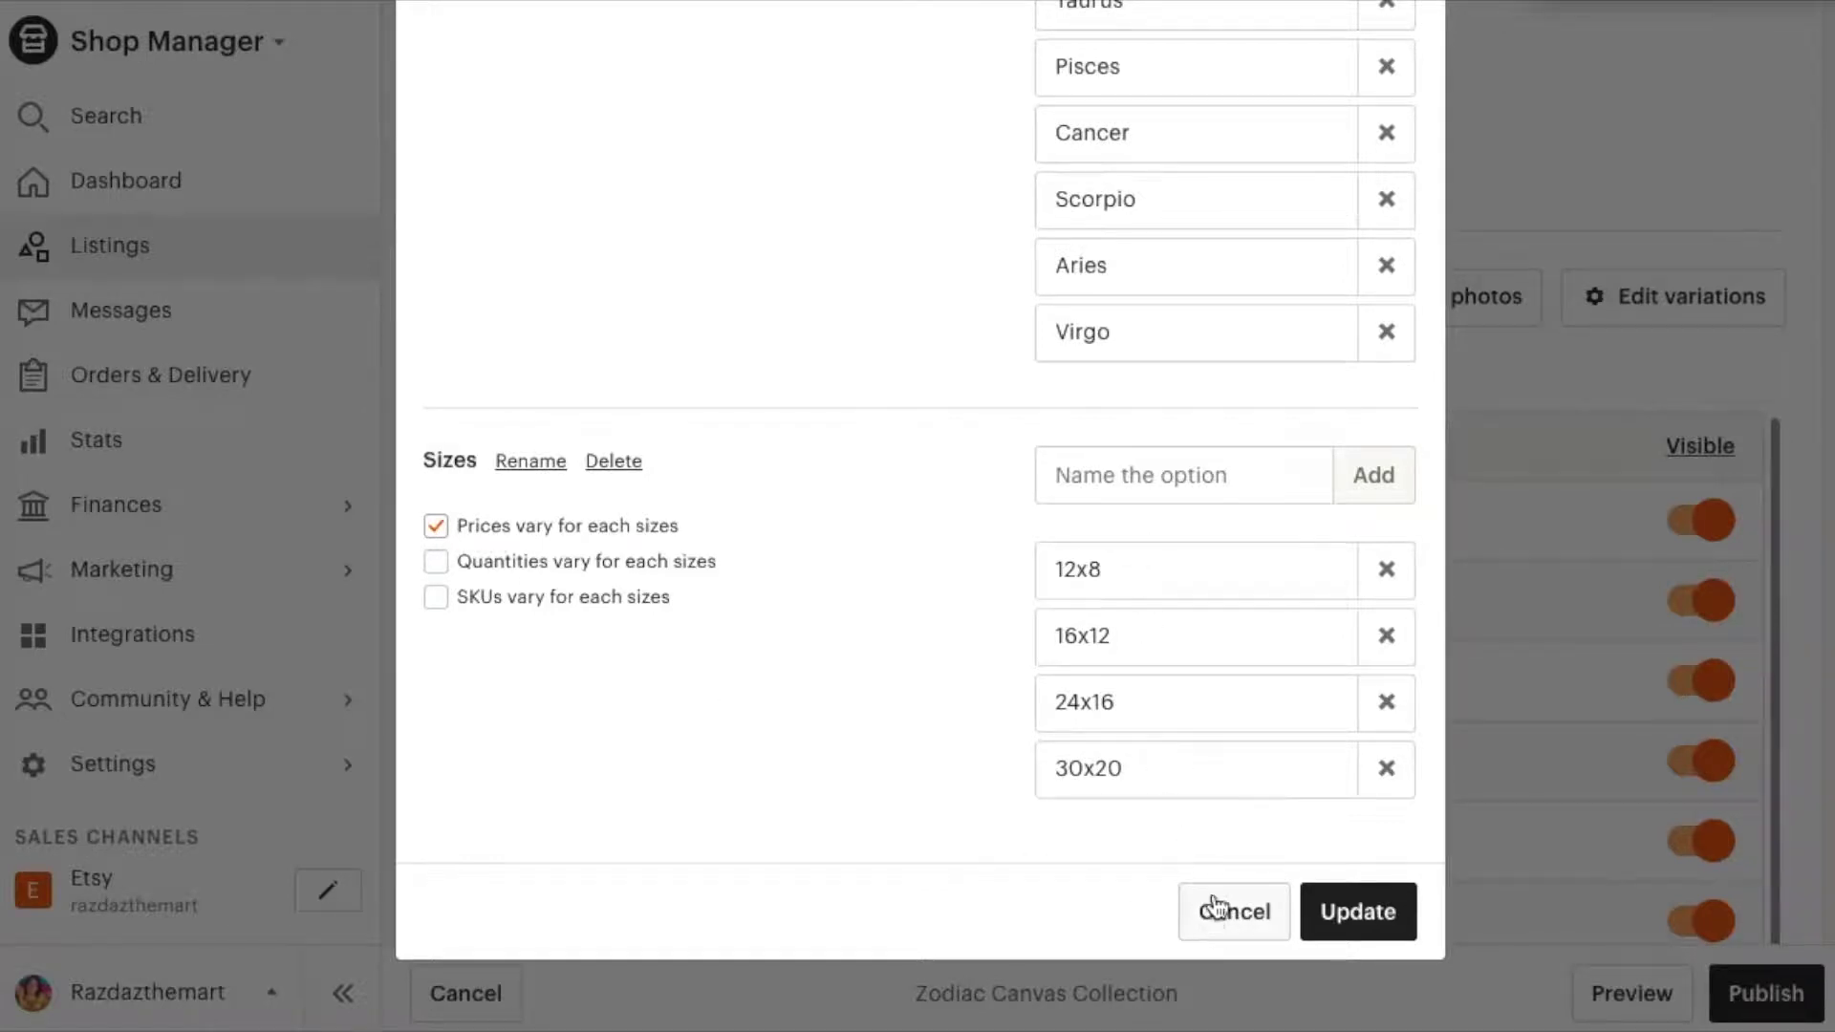
pyautogui.scroll(5, 1180, 802)
pyautogui.scroll(-6, 1180, 802)
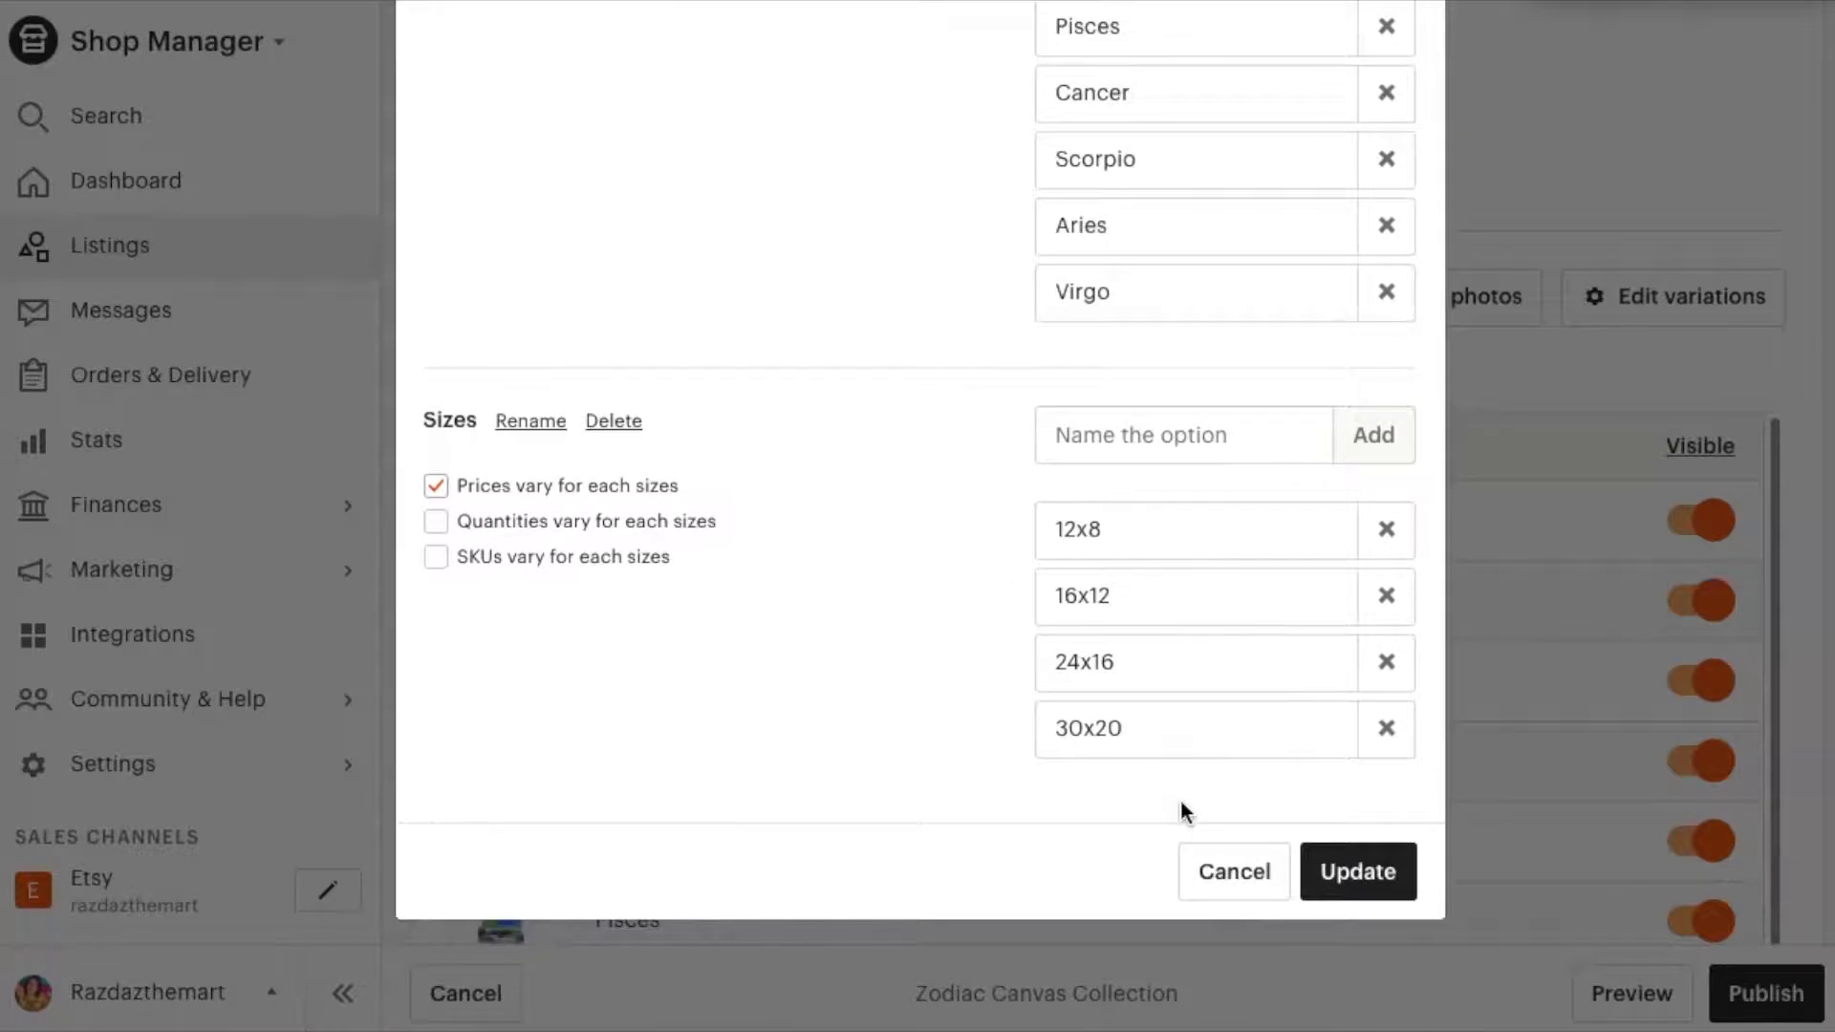
pyautogui.click(1235, 885)
# Examine the Style variations table from Capricorn to Virgo, including each option's linked photo and visibility
pyautogui.scroll(-4, 1120, 670)
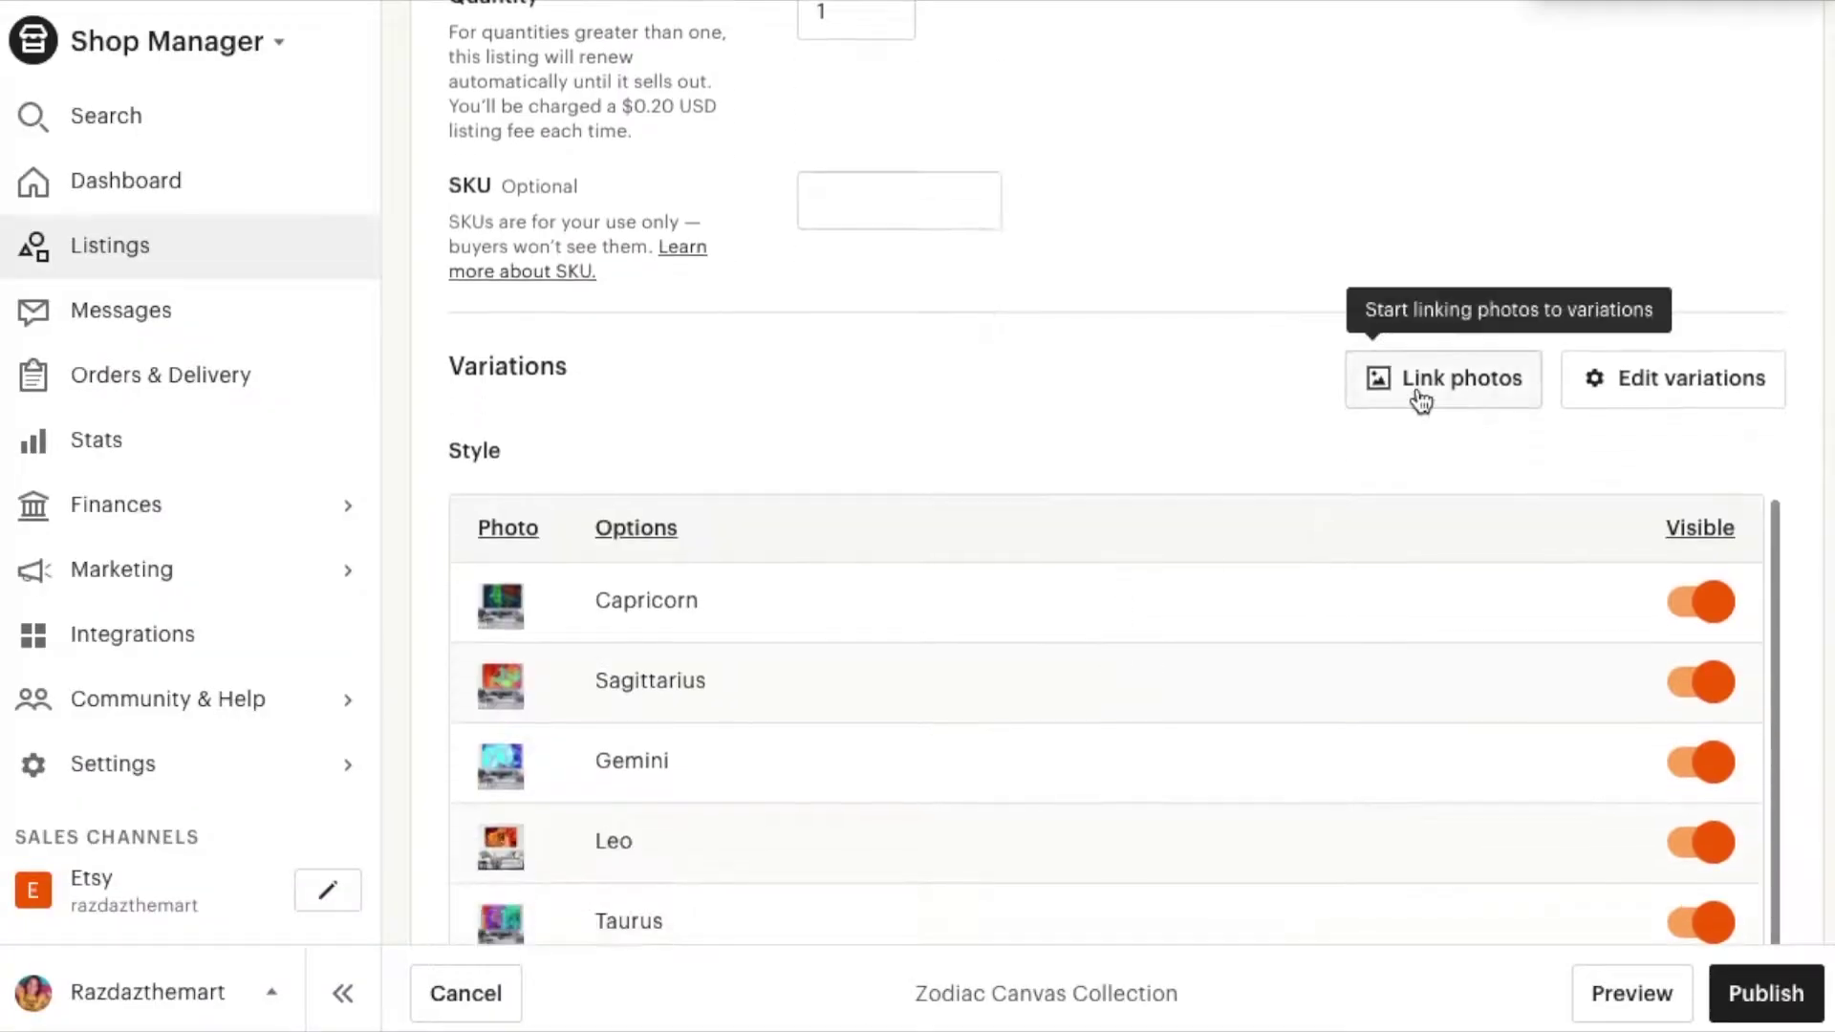
pyautogui.scroll(-1, 1044, 674)
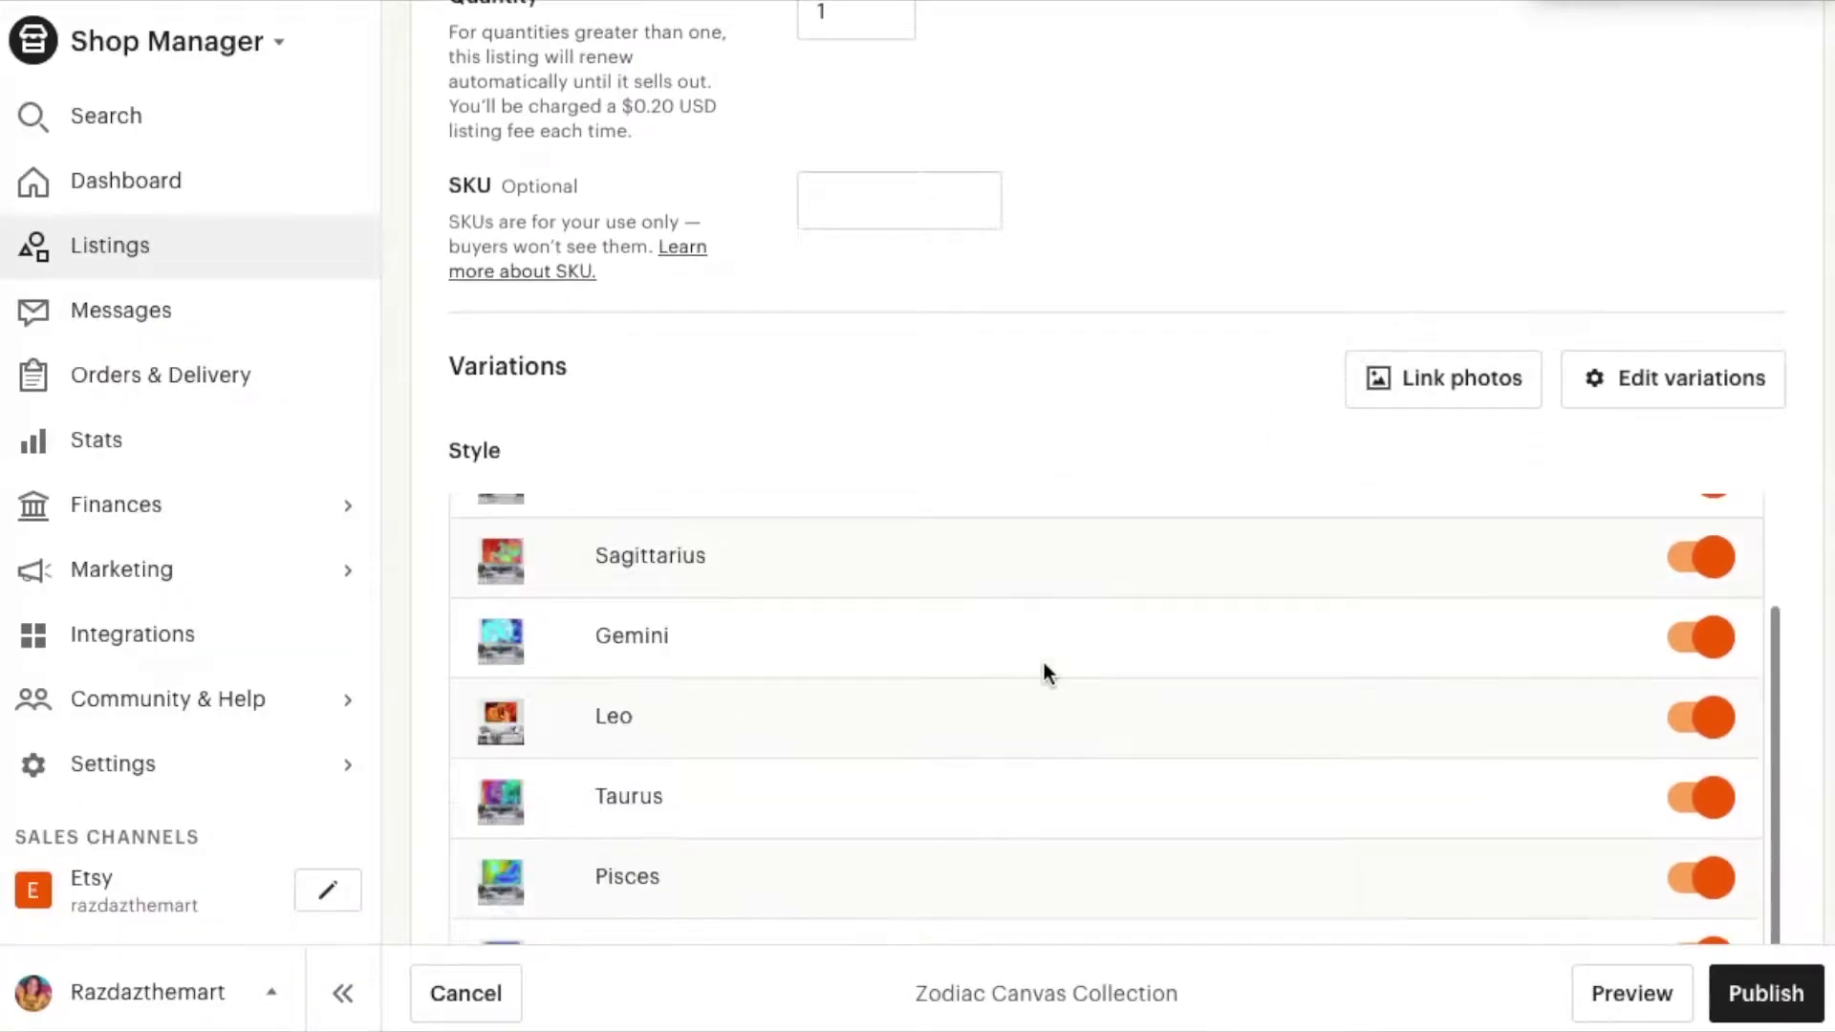
pyautogui.scroll(-4, 1044, 662)
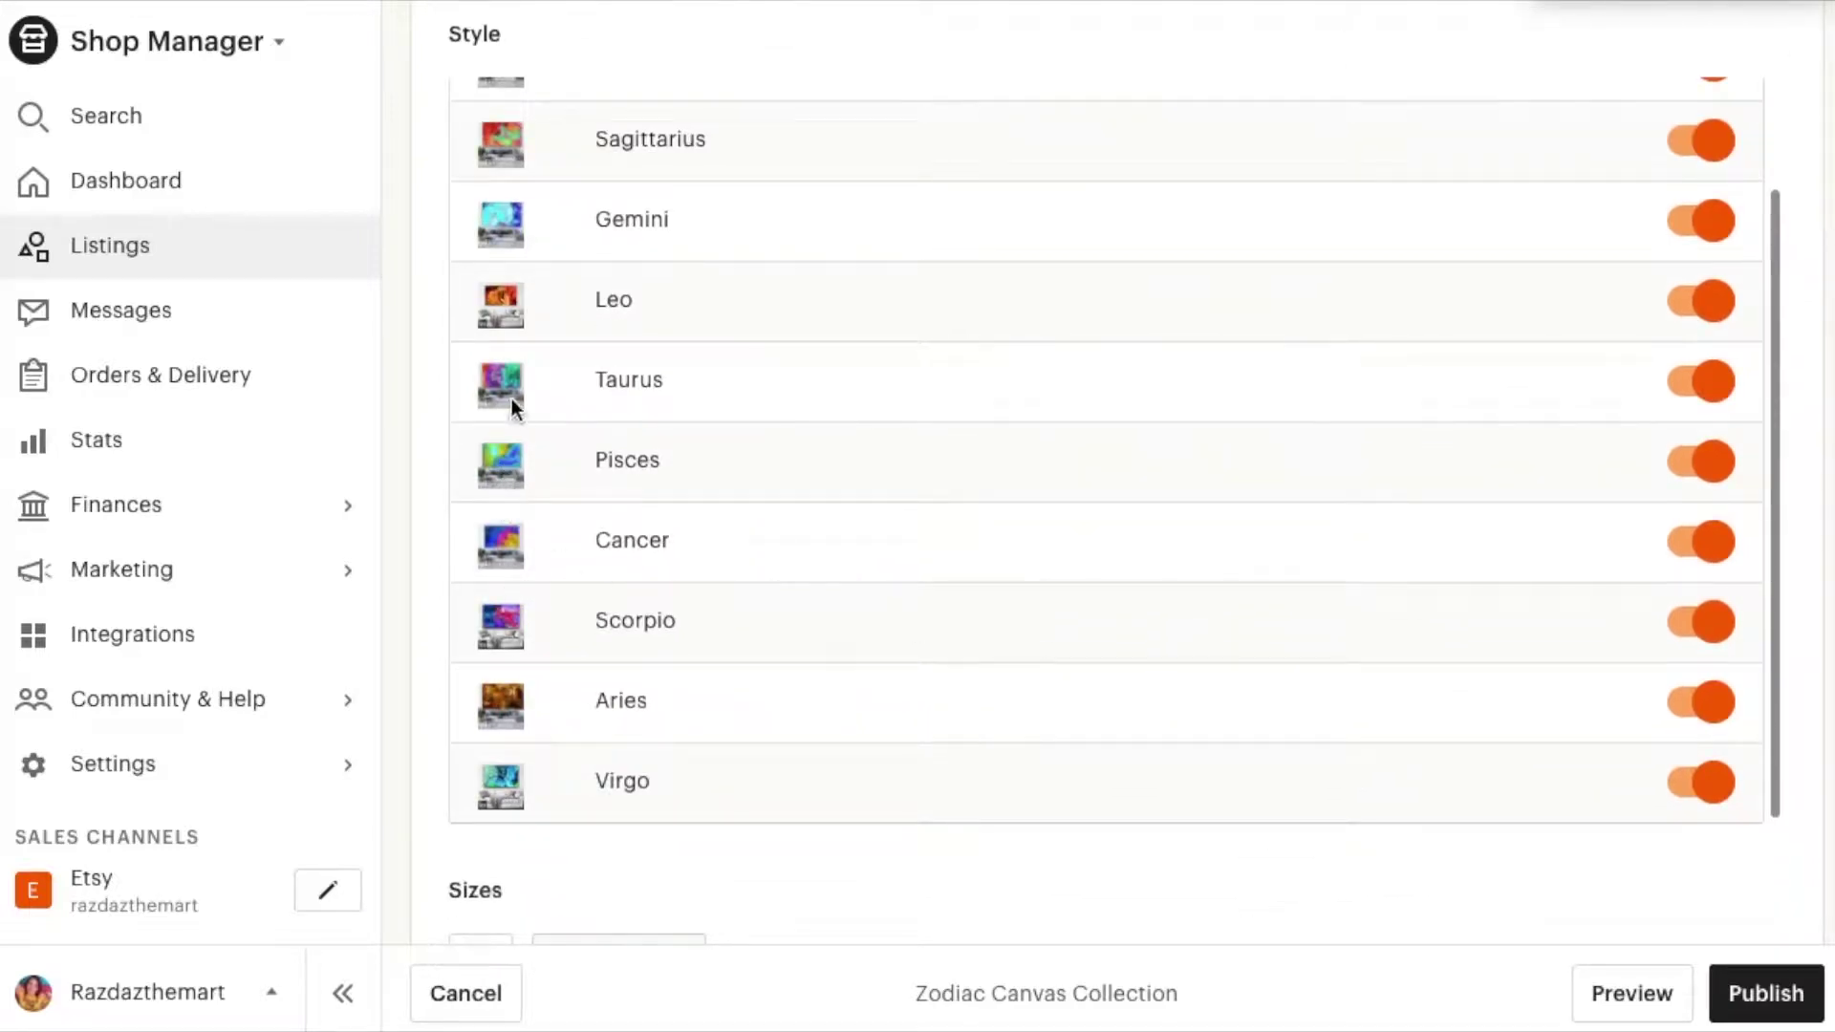
# Examine the price and visibility of each Sizes option and the listing's Personalisation setting
pyautogui.scroll(-7, 770, 635)
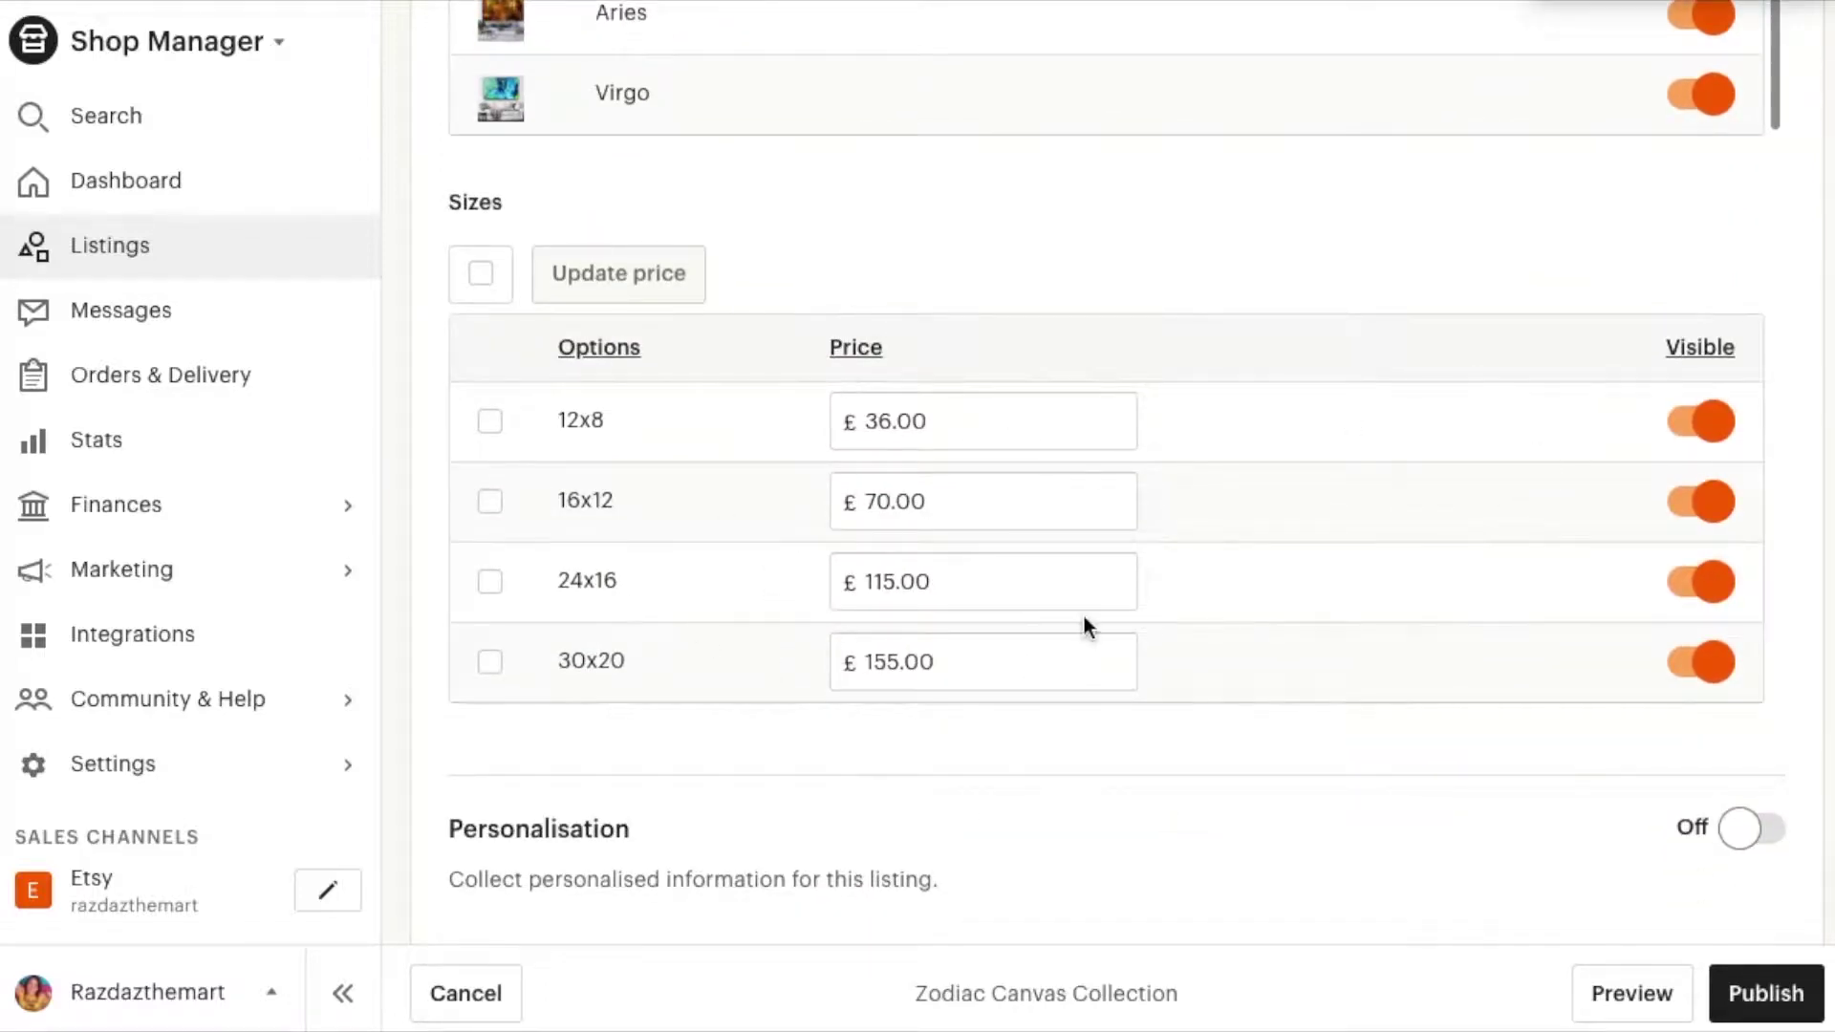
pyautogui.scroll(-3, 1085, 627)
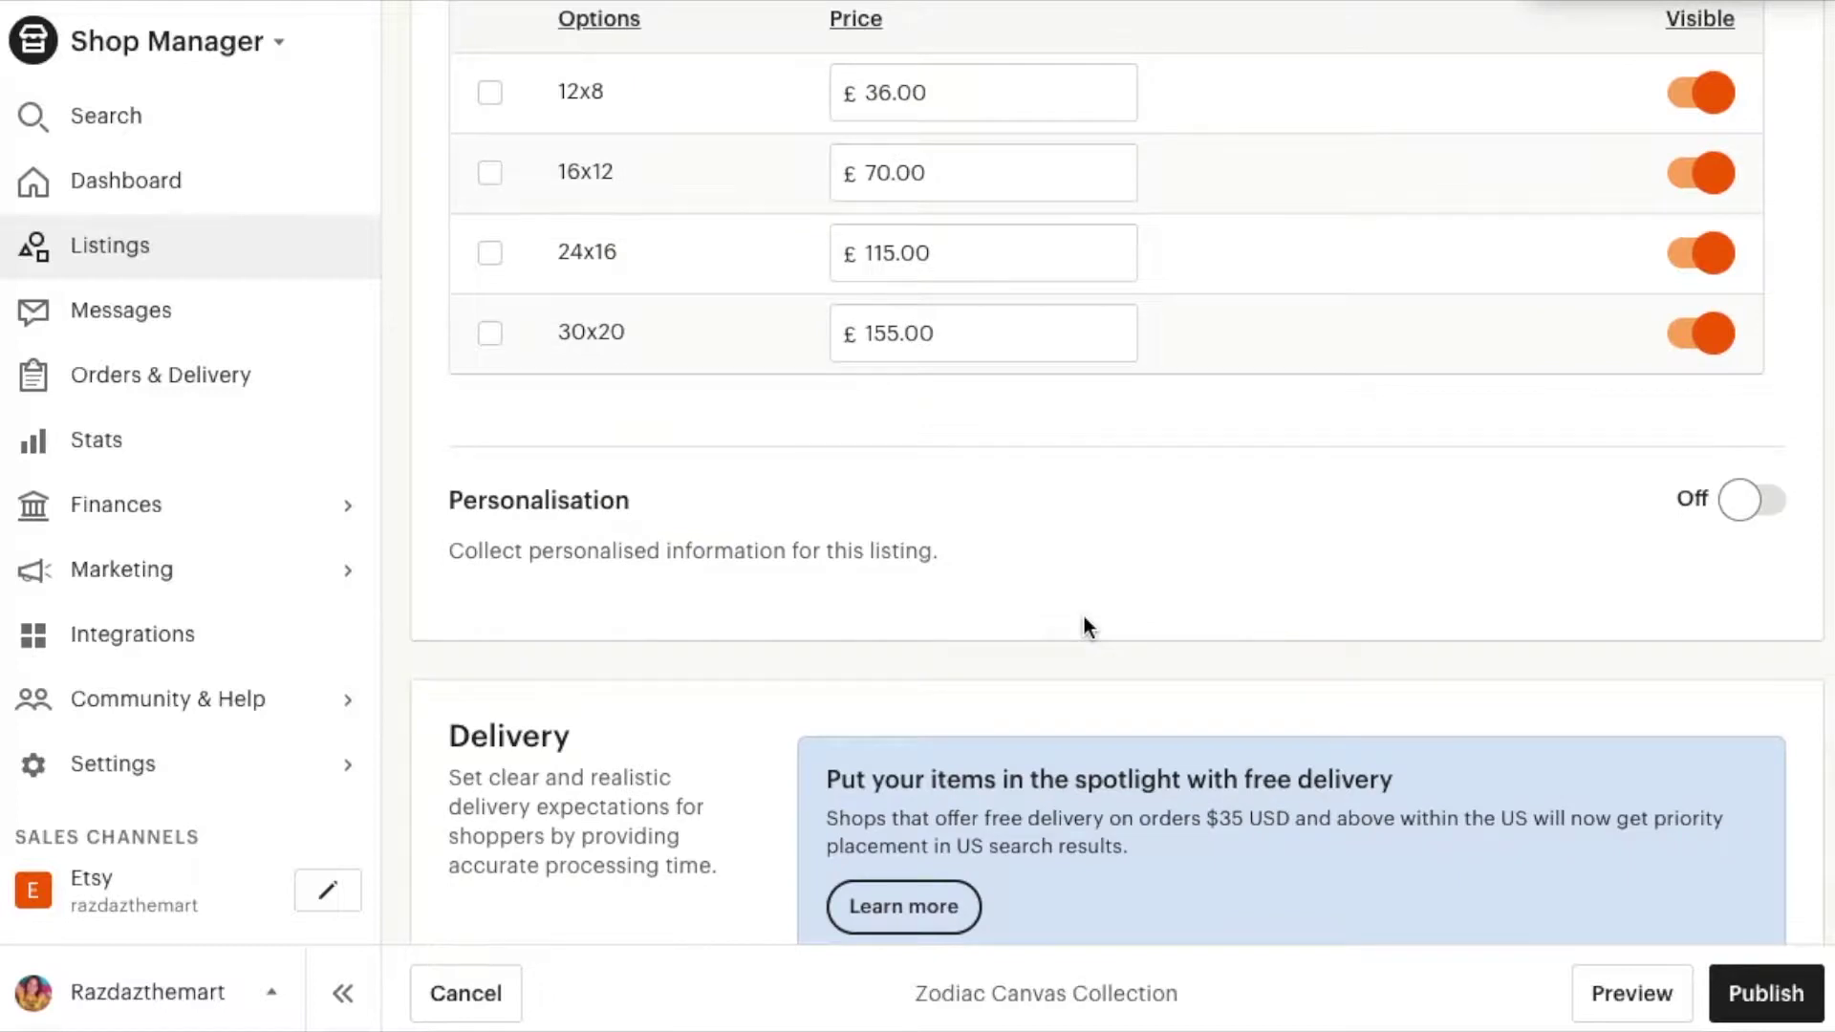
pyautogui.scroll(-7, 1084, 617)
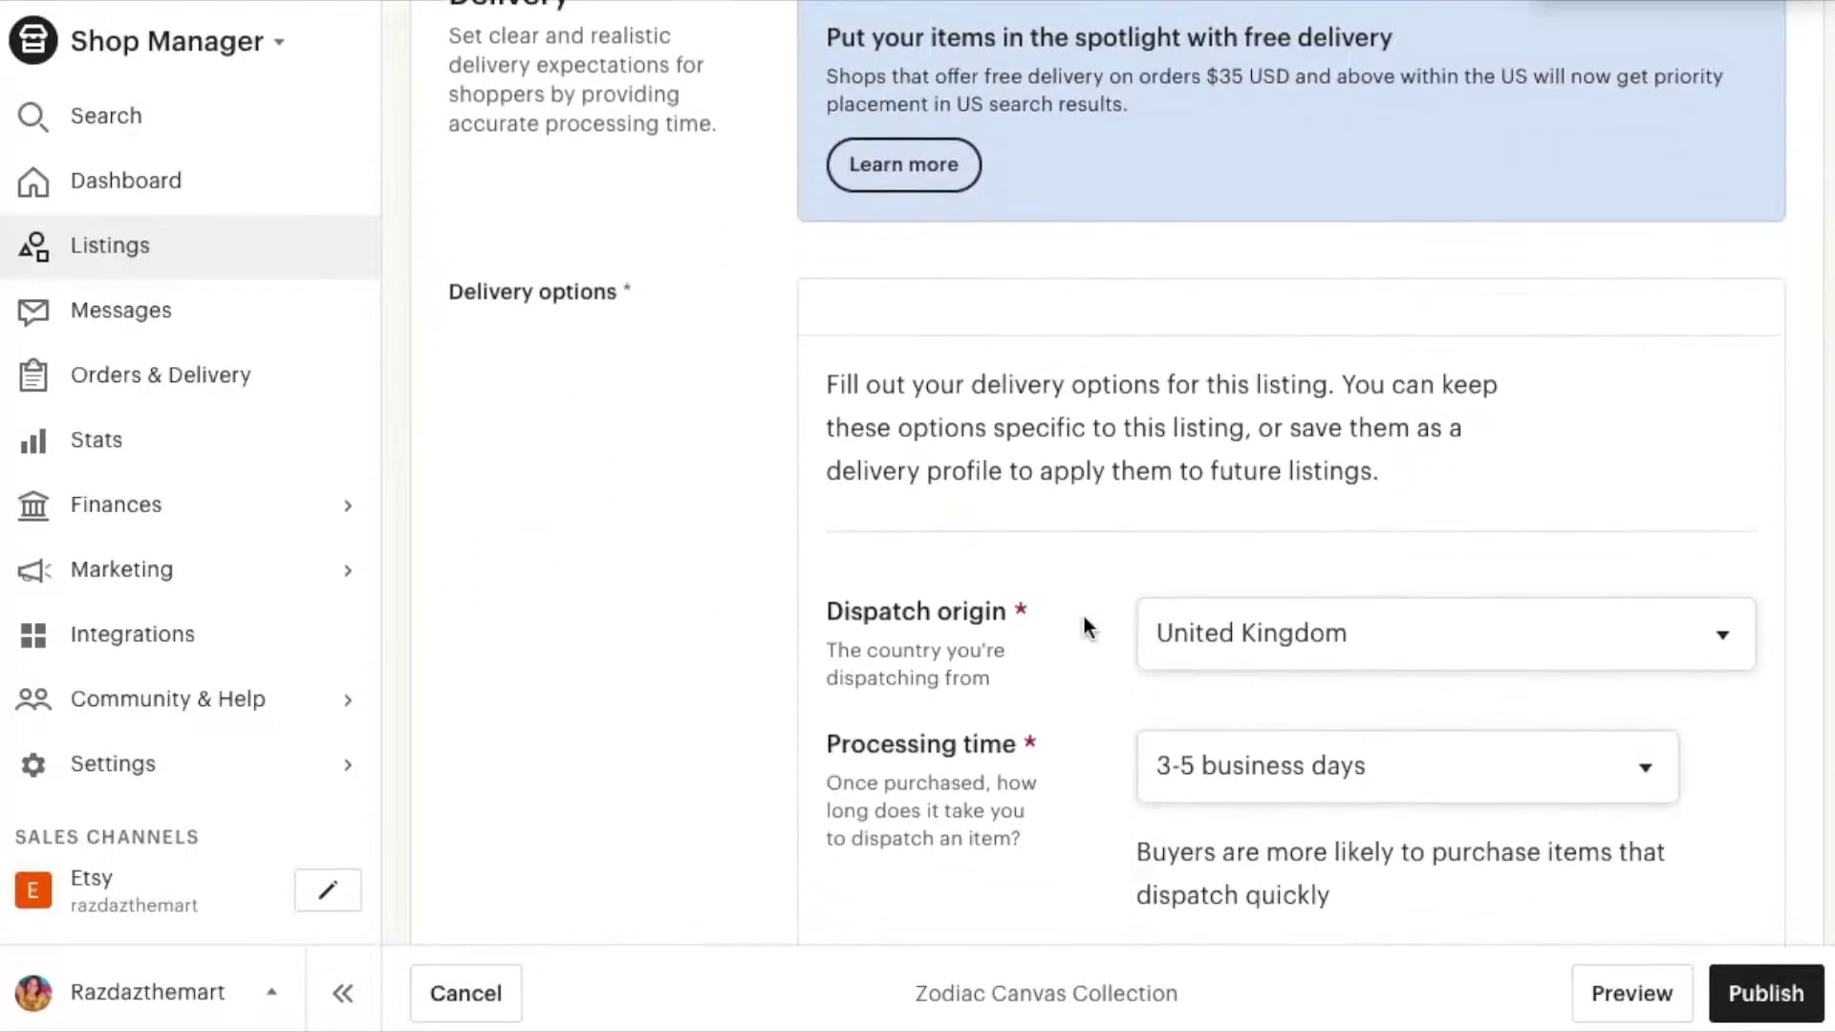
pyautogui.scroll(9, 1082, 613)
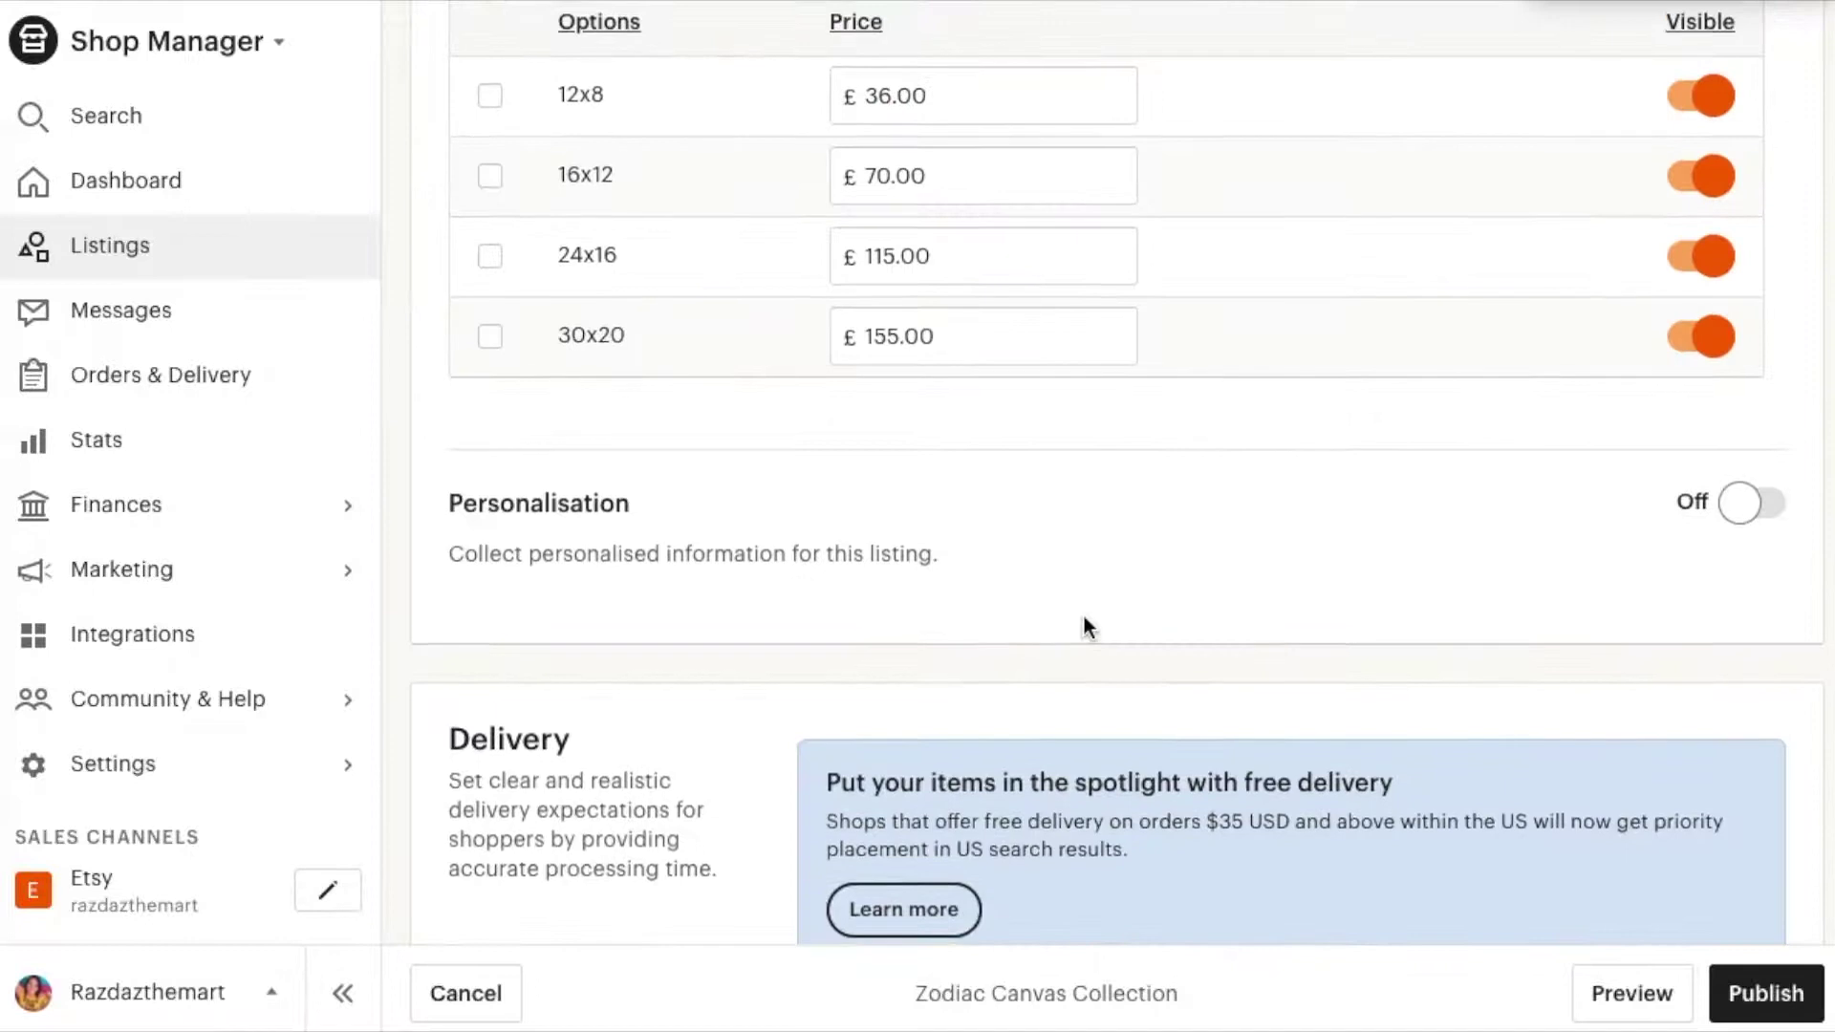
# Examine the listing's delivery options: dispatch origin, processing time, and the United Kingdom carrier, mail class and fixed postage prices
pyautogui.scroll(-8, 1084, 621)
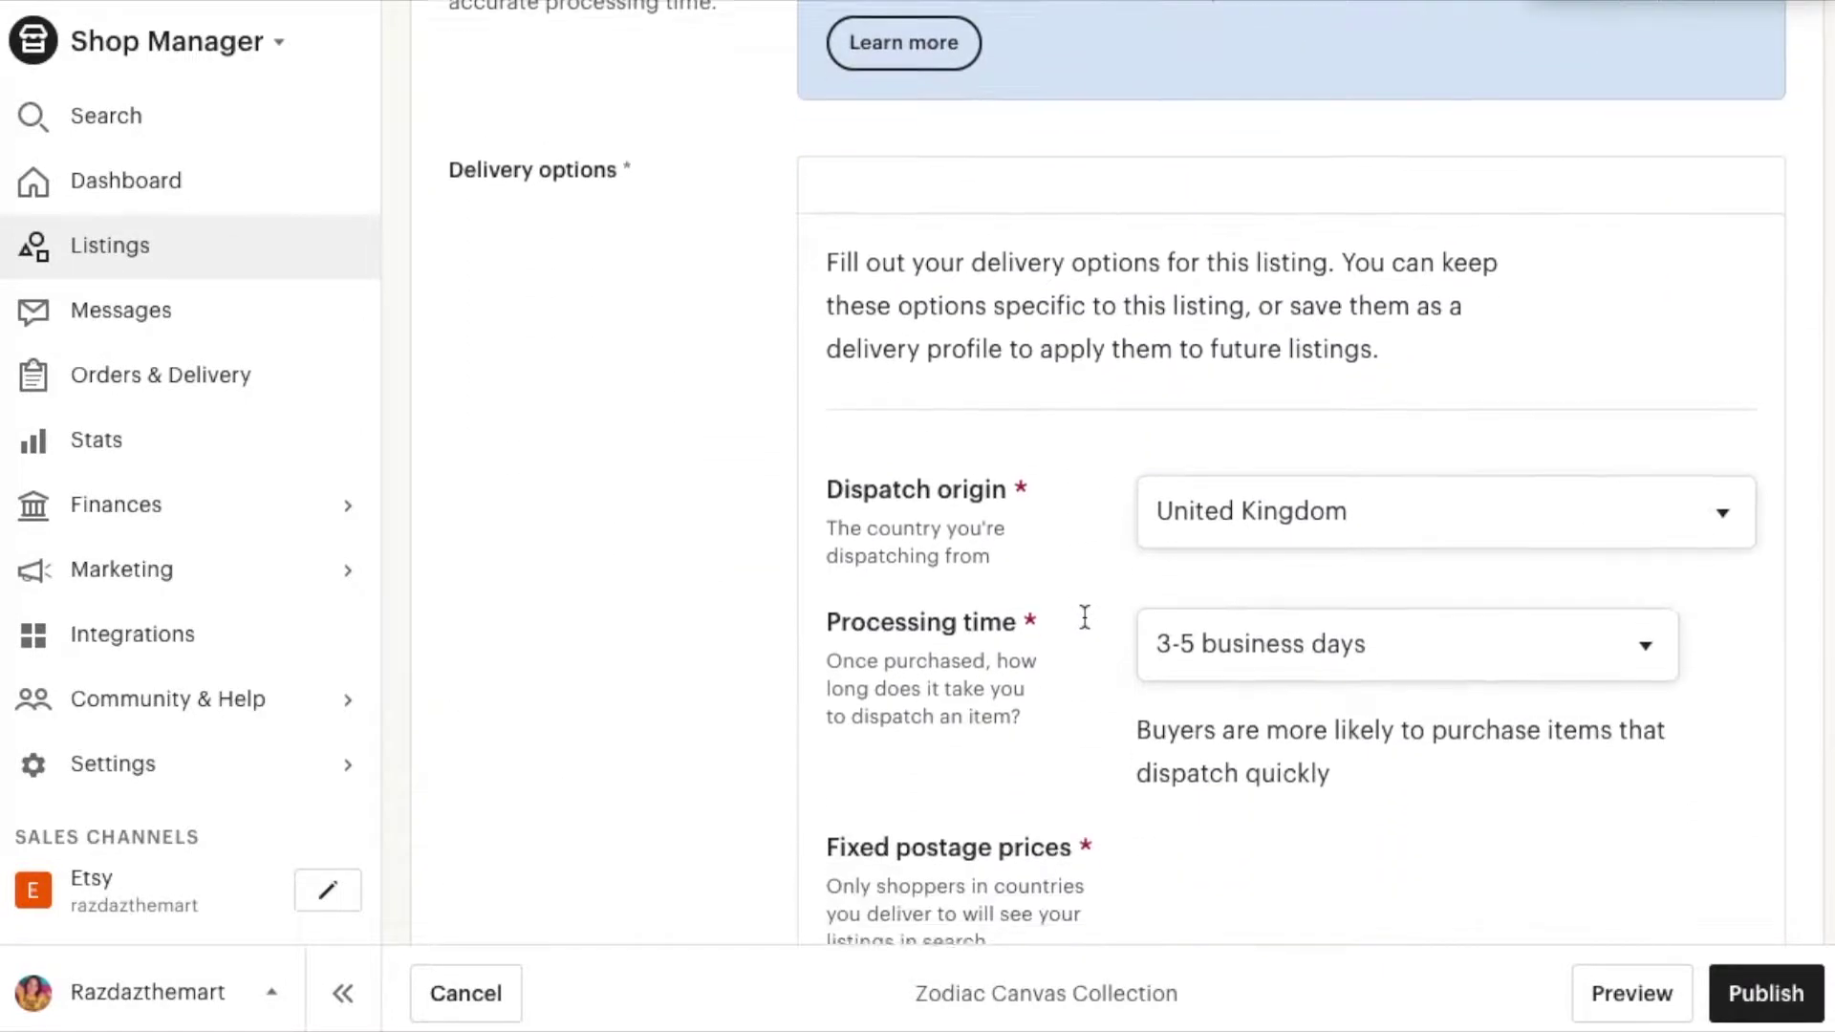
pyautogui.scroll(-3, 1043, 601)
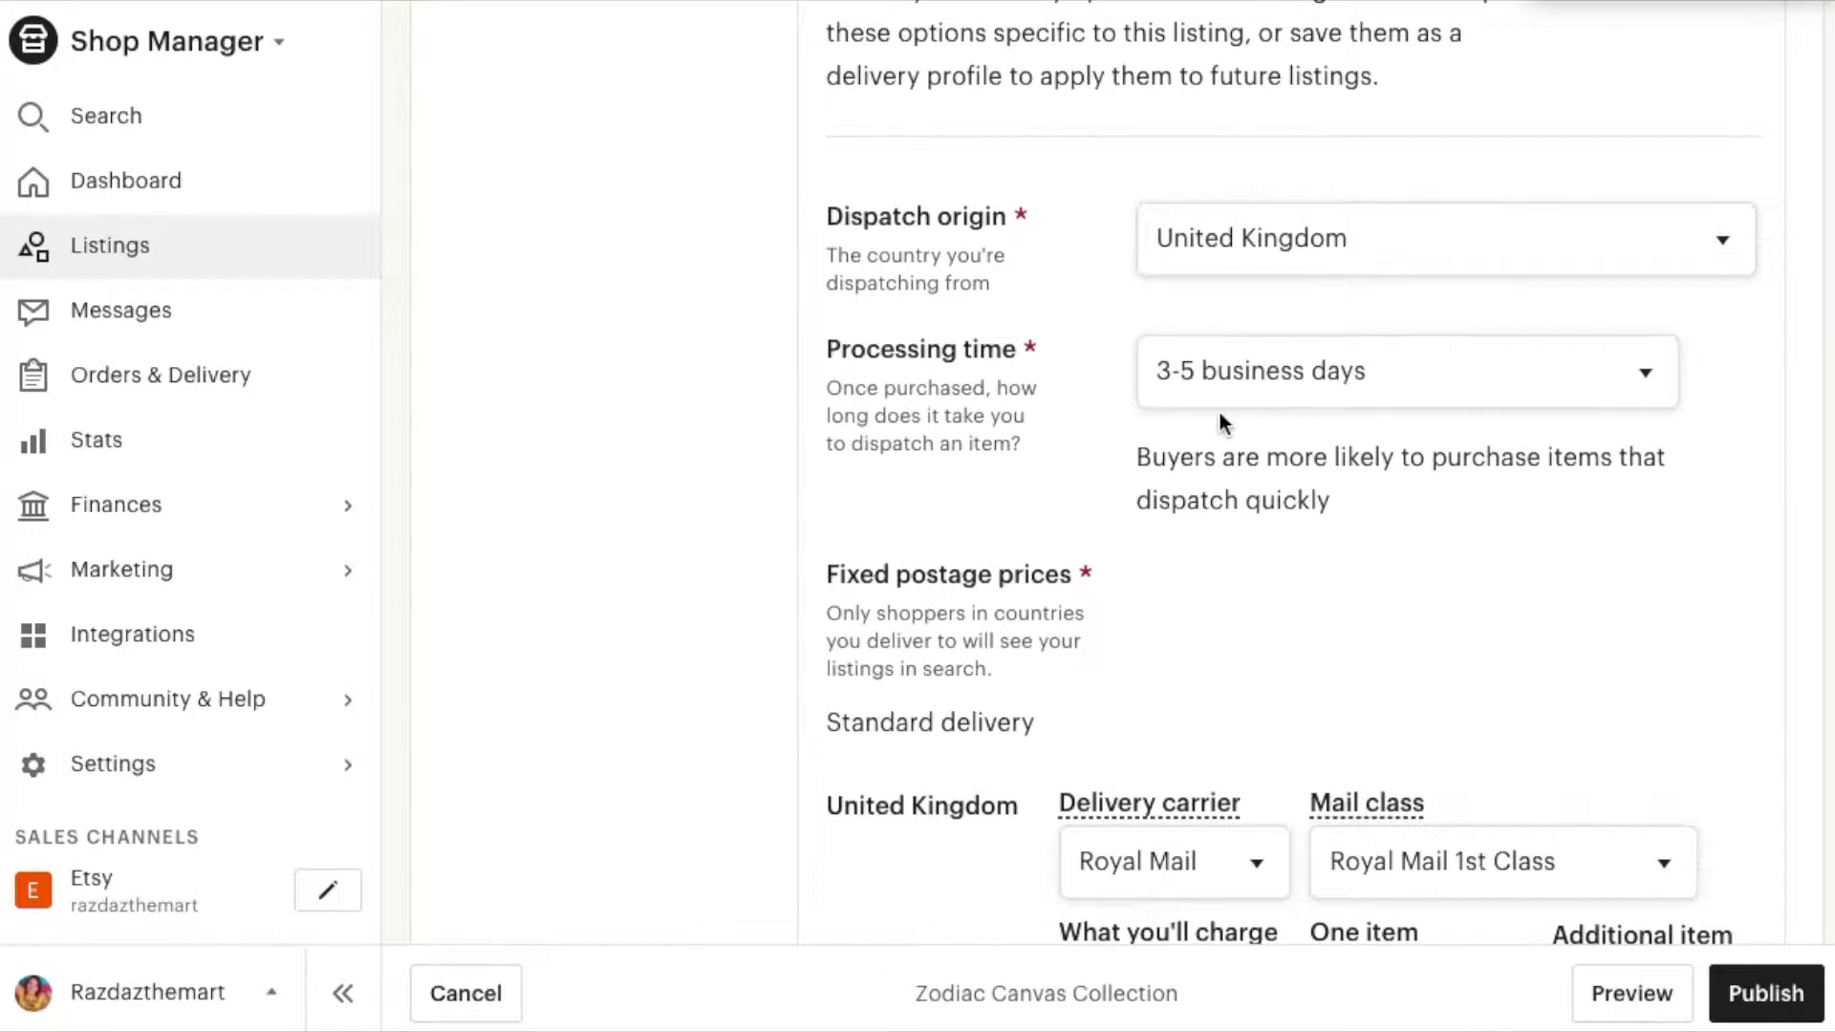
pyautogui.scroll(-3, 1592, 696)
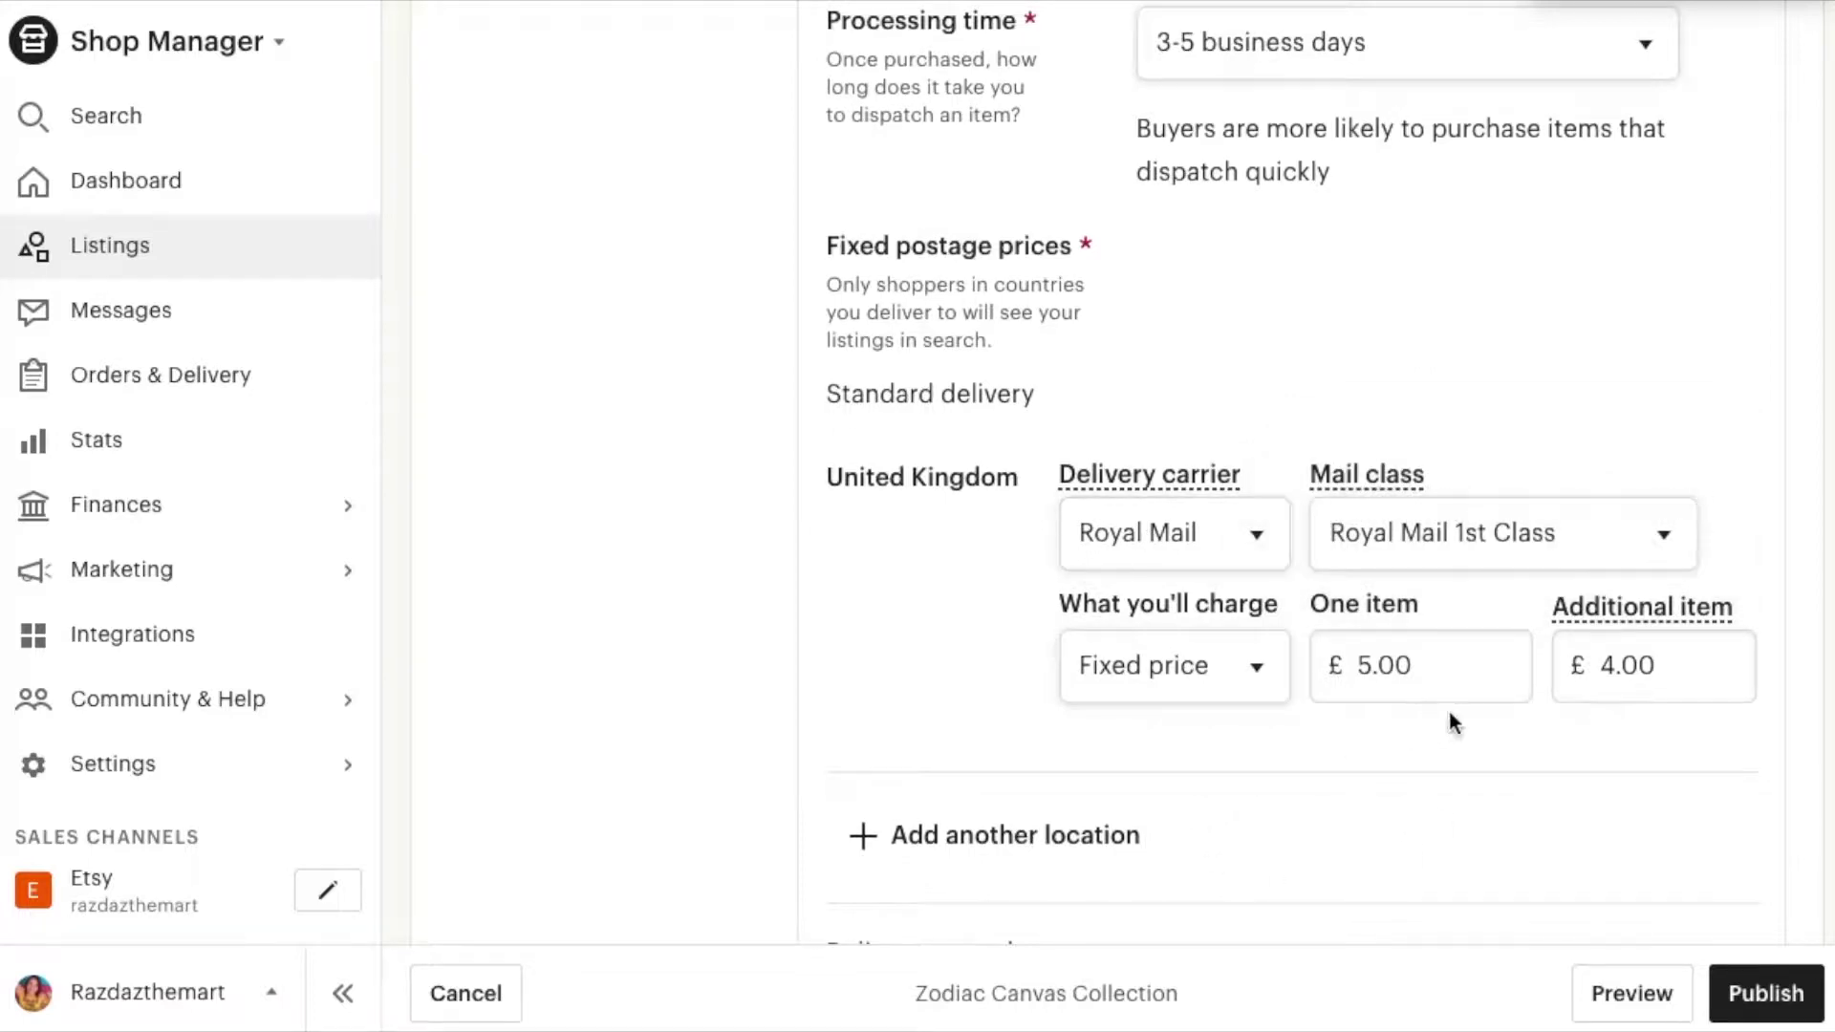
pyautogui.scroll(-2, 1627, 664)
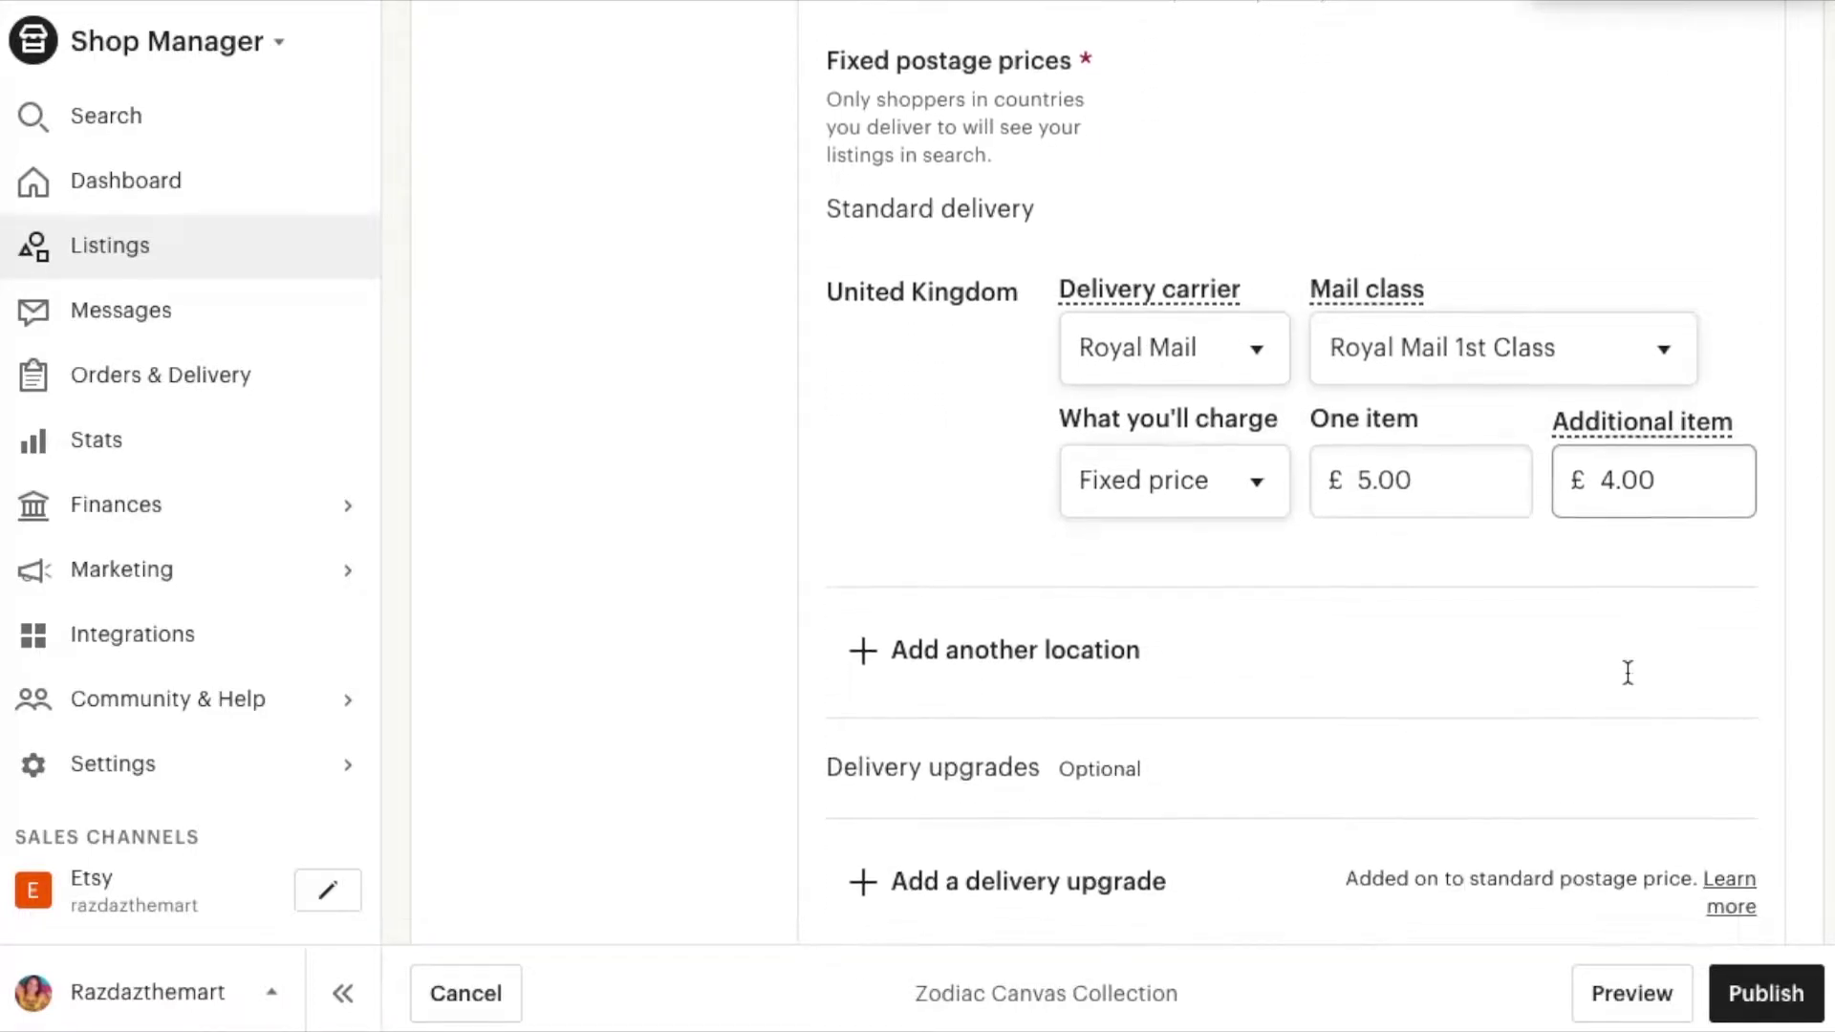
pyautogui.scroll(-1, 1625, 671)
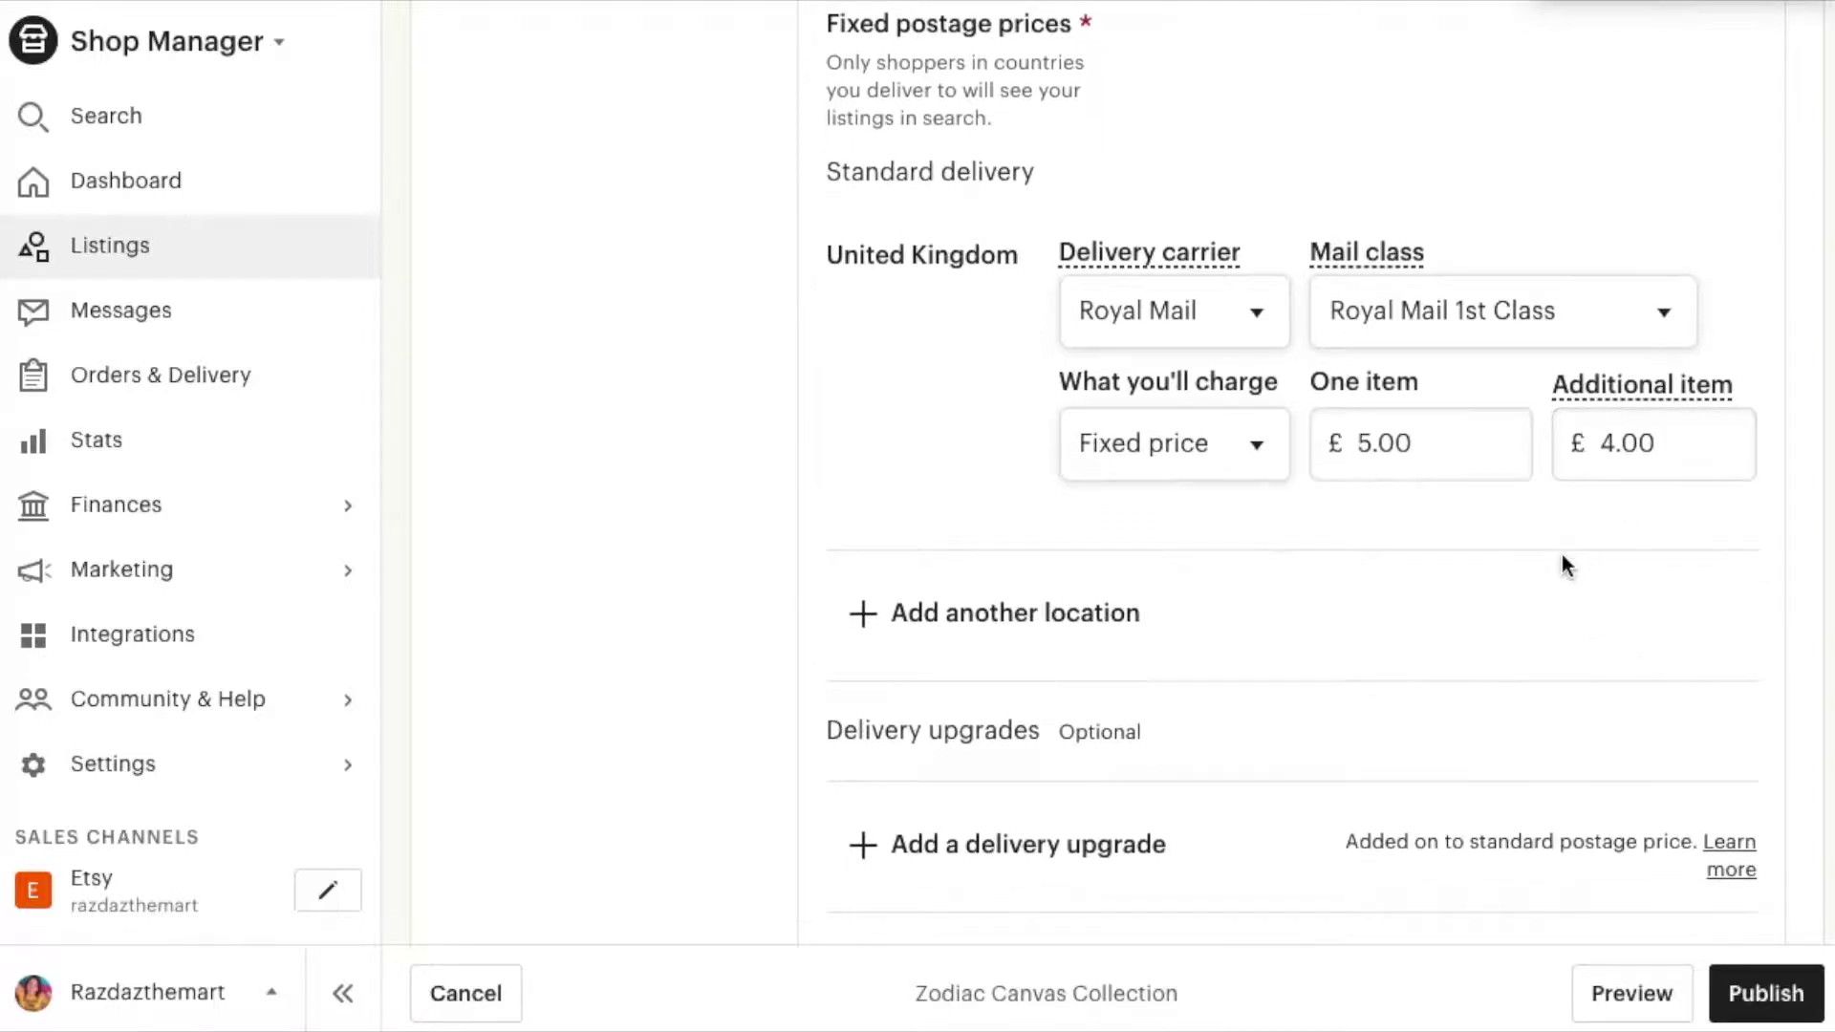
# Look through the options for further delivery locations, delivery upgrades and saving a delivery profile, plus the postage price preview
pyautogui.scroll(-5, 1562, 556)
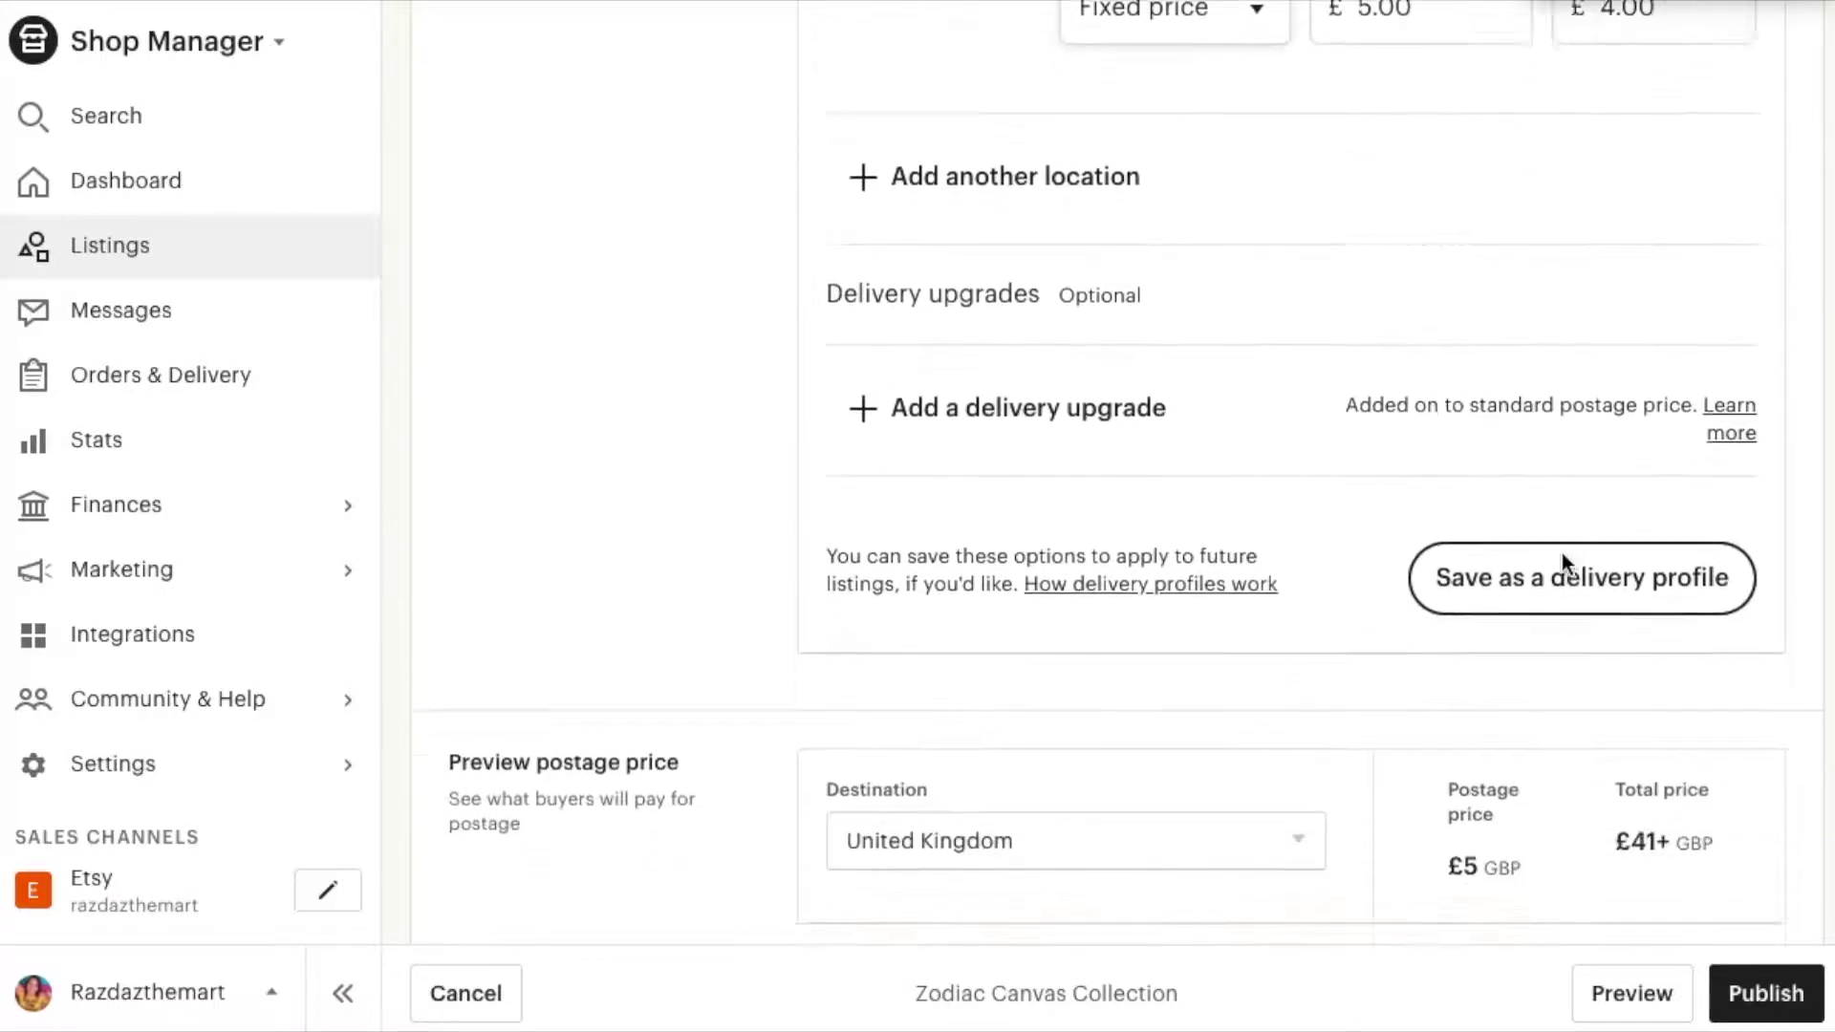
pyautogui.scroll(-2, 1562, 554)
pyautogui.scroll(4, 1561, 560)
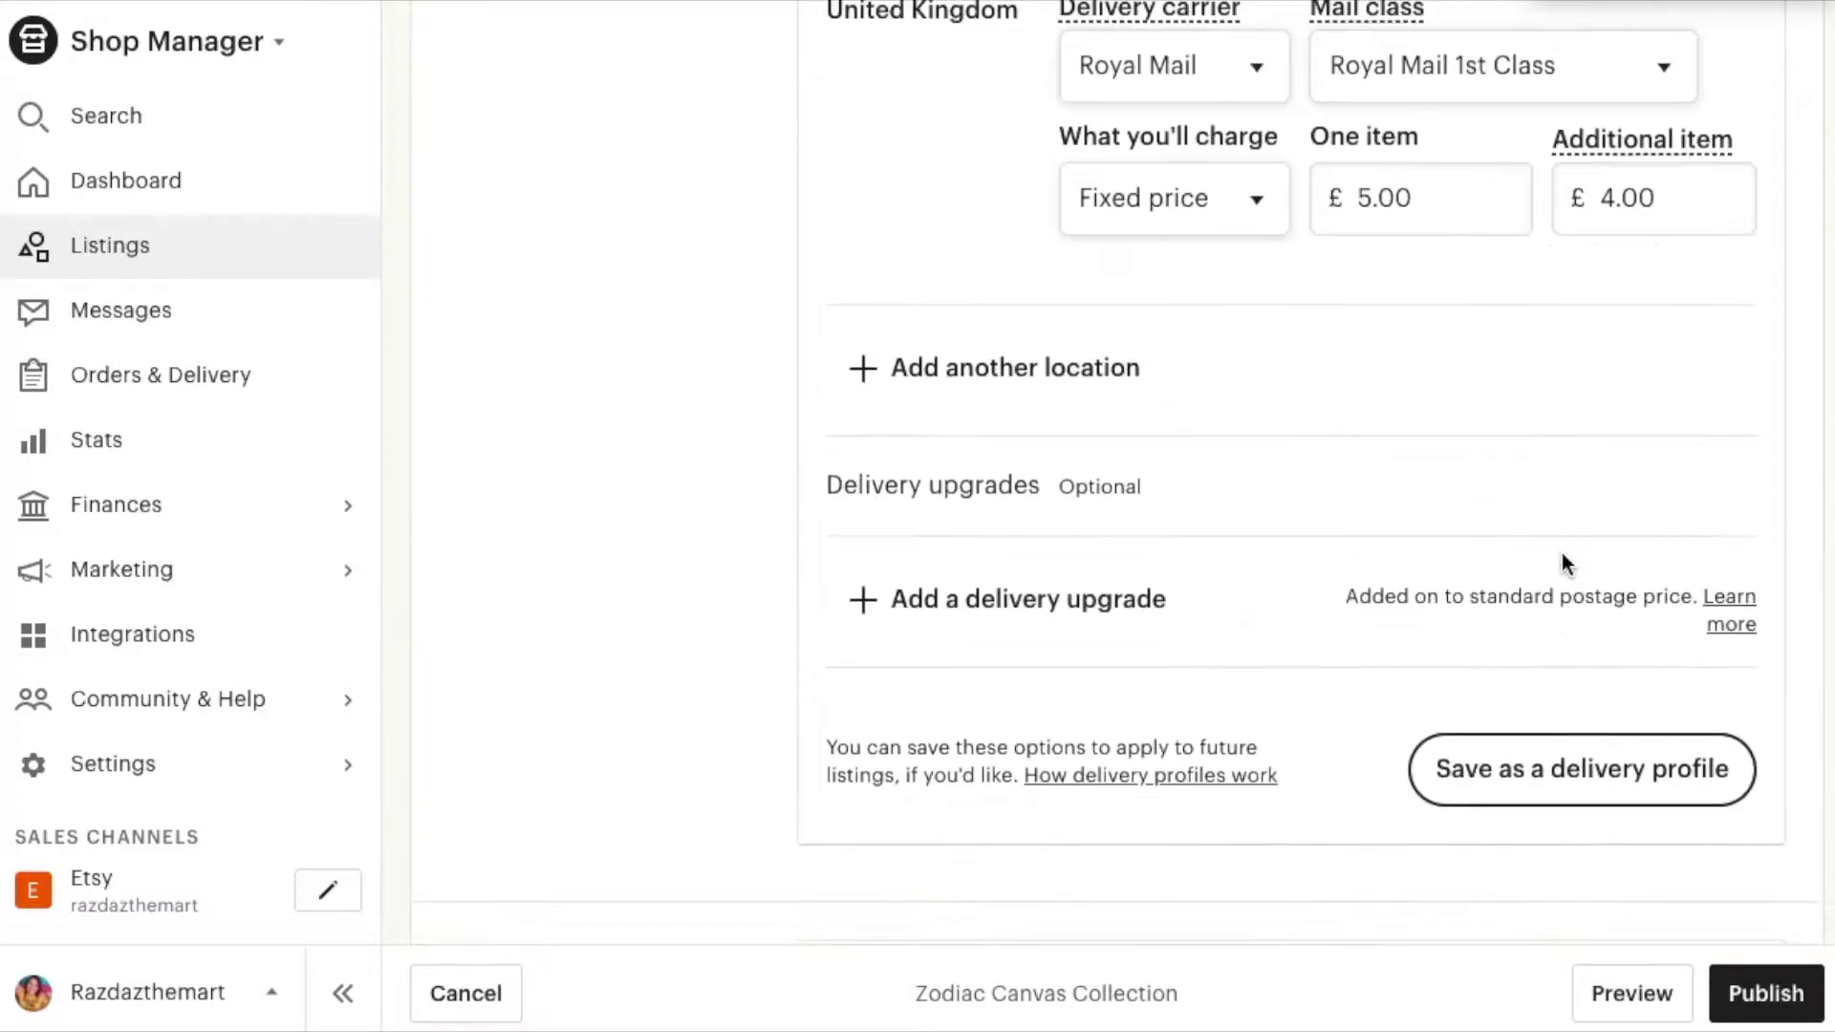
pyautogui.scroll(-5, 1561, 556)
pyautogui.scroll(6, 1561, 557)
pyautogui.scroll(-5, 1564, 561)
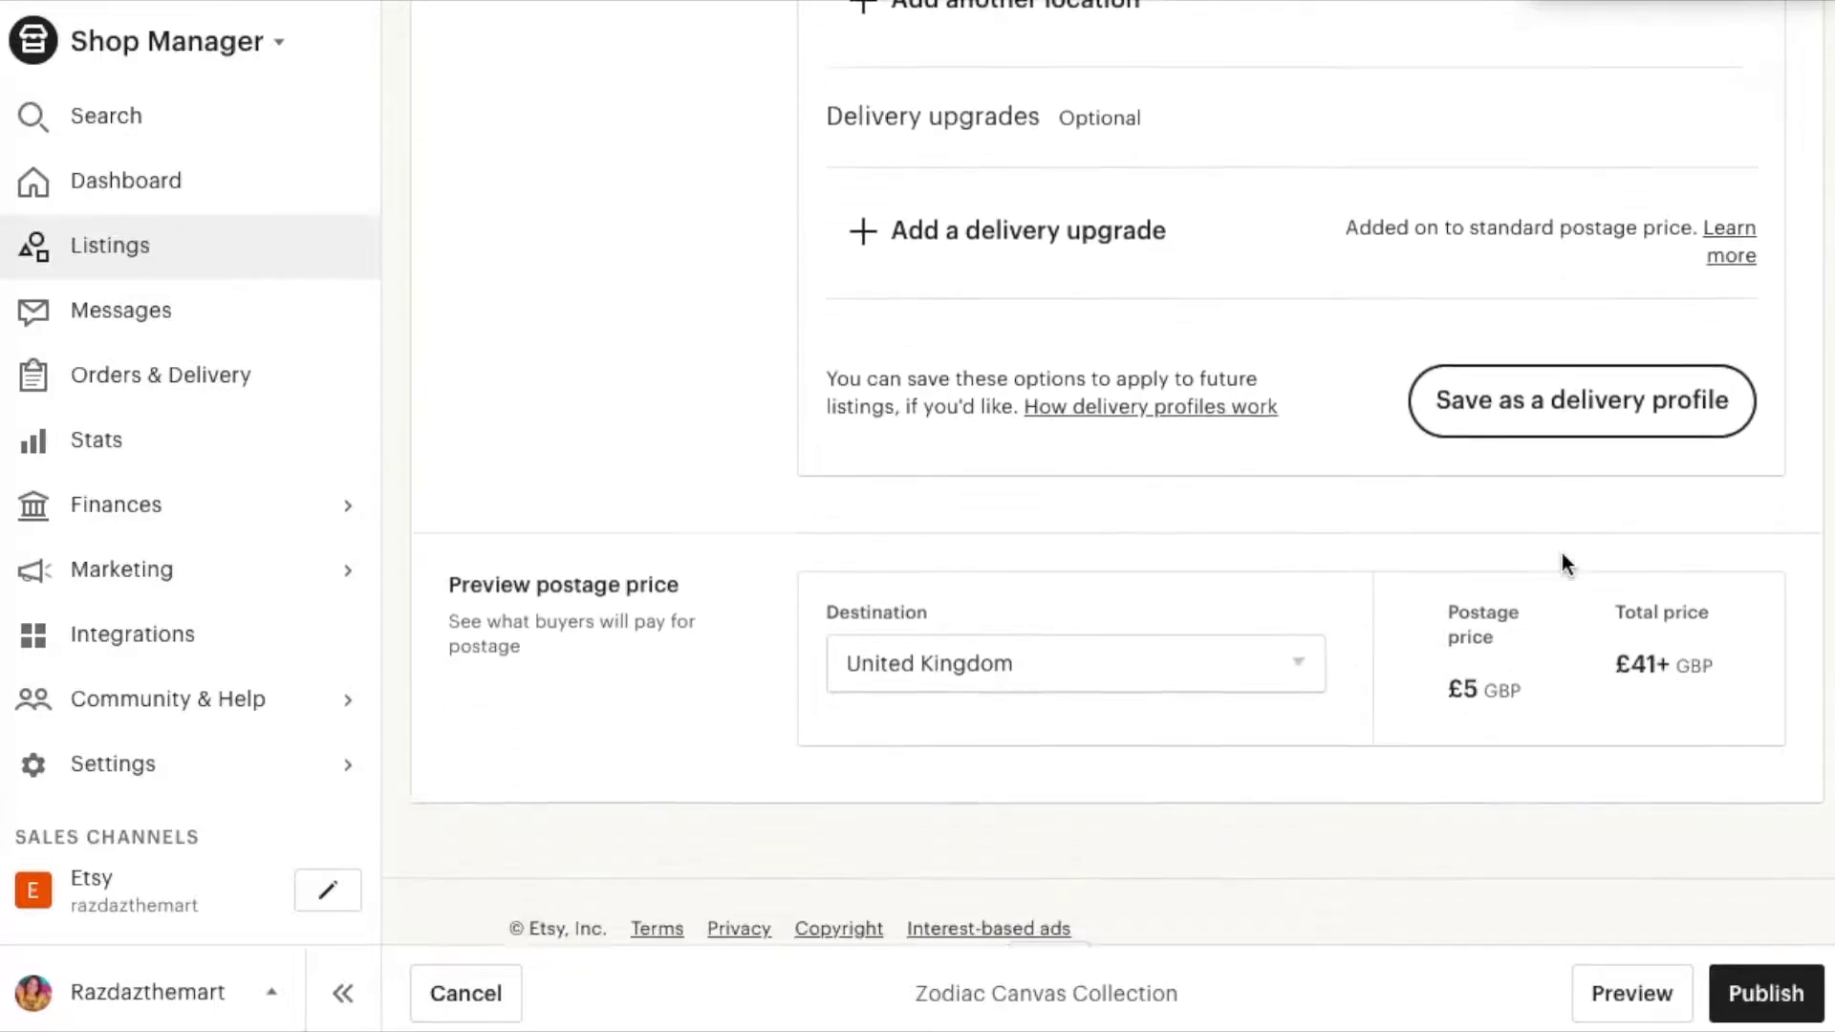
# Leave the Zodiac Canvas Collection listing without publishing and return to the listings overview
pyautogui.scroll(8, 1563, 558)
pyautogui.scroll(10, 1564, 555)
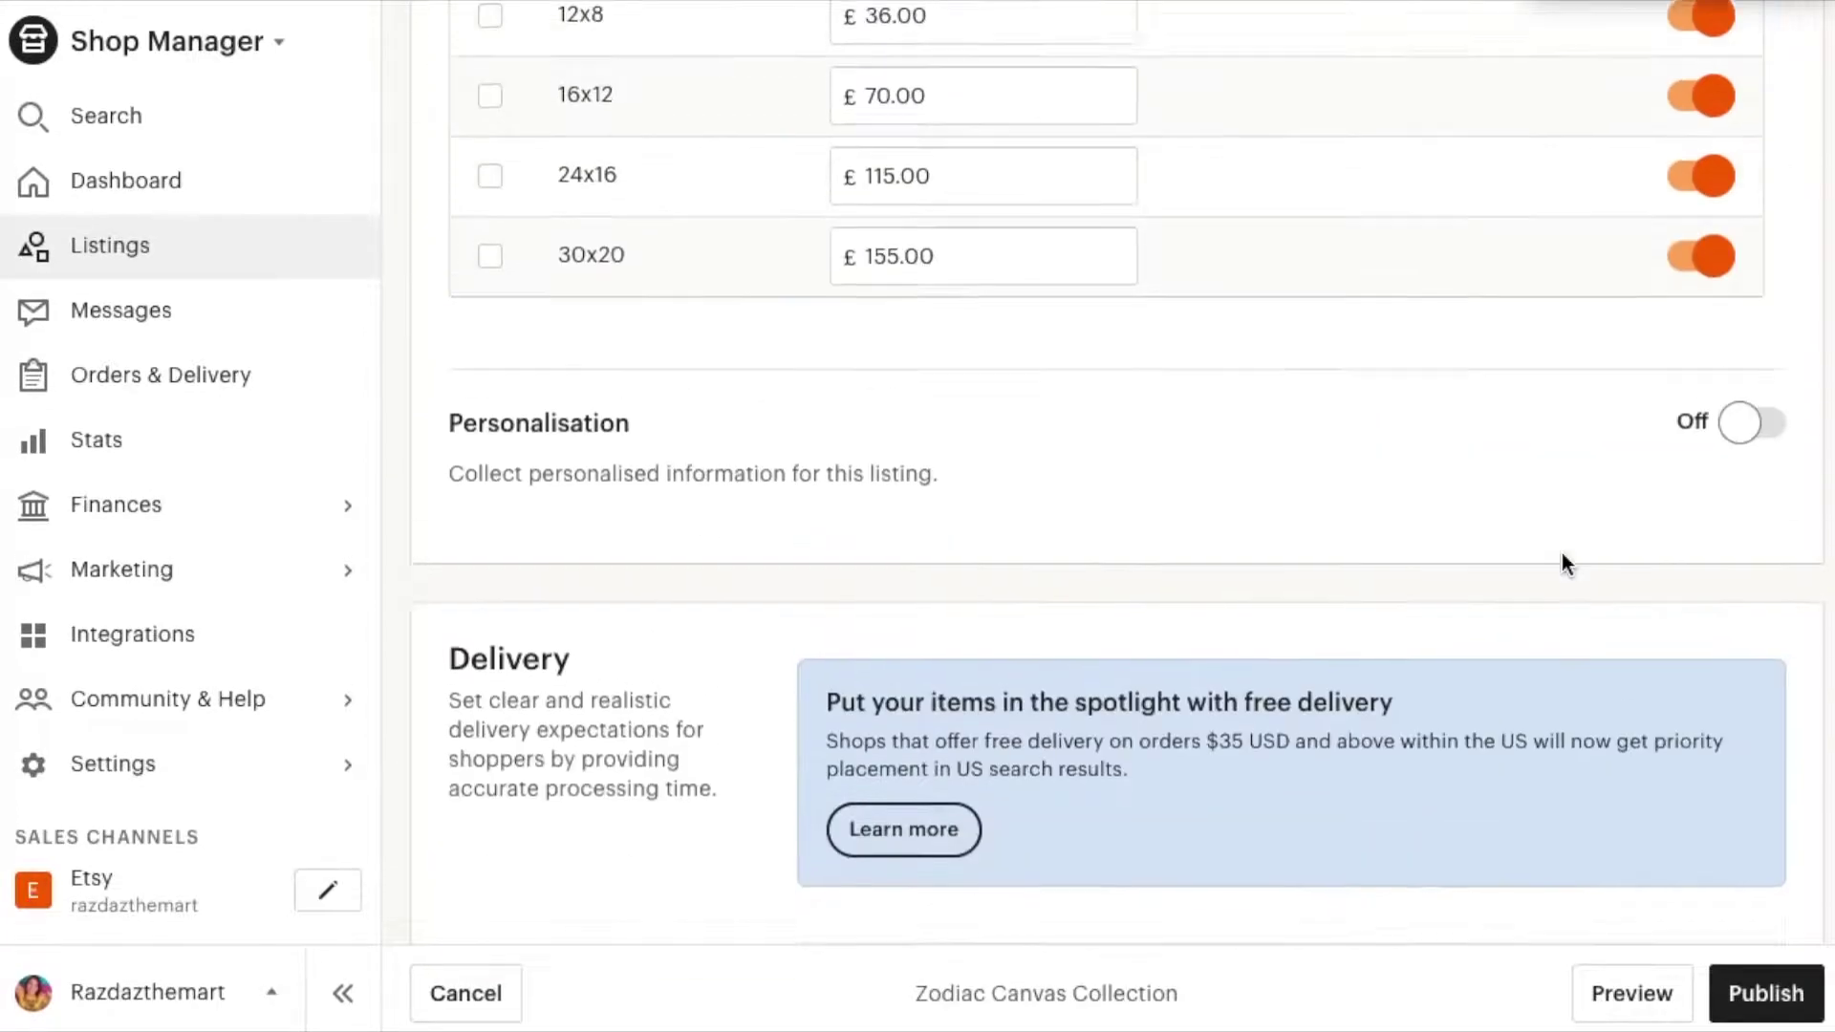
pyautogui.scroll(12, 1563, 556)
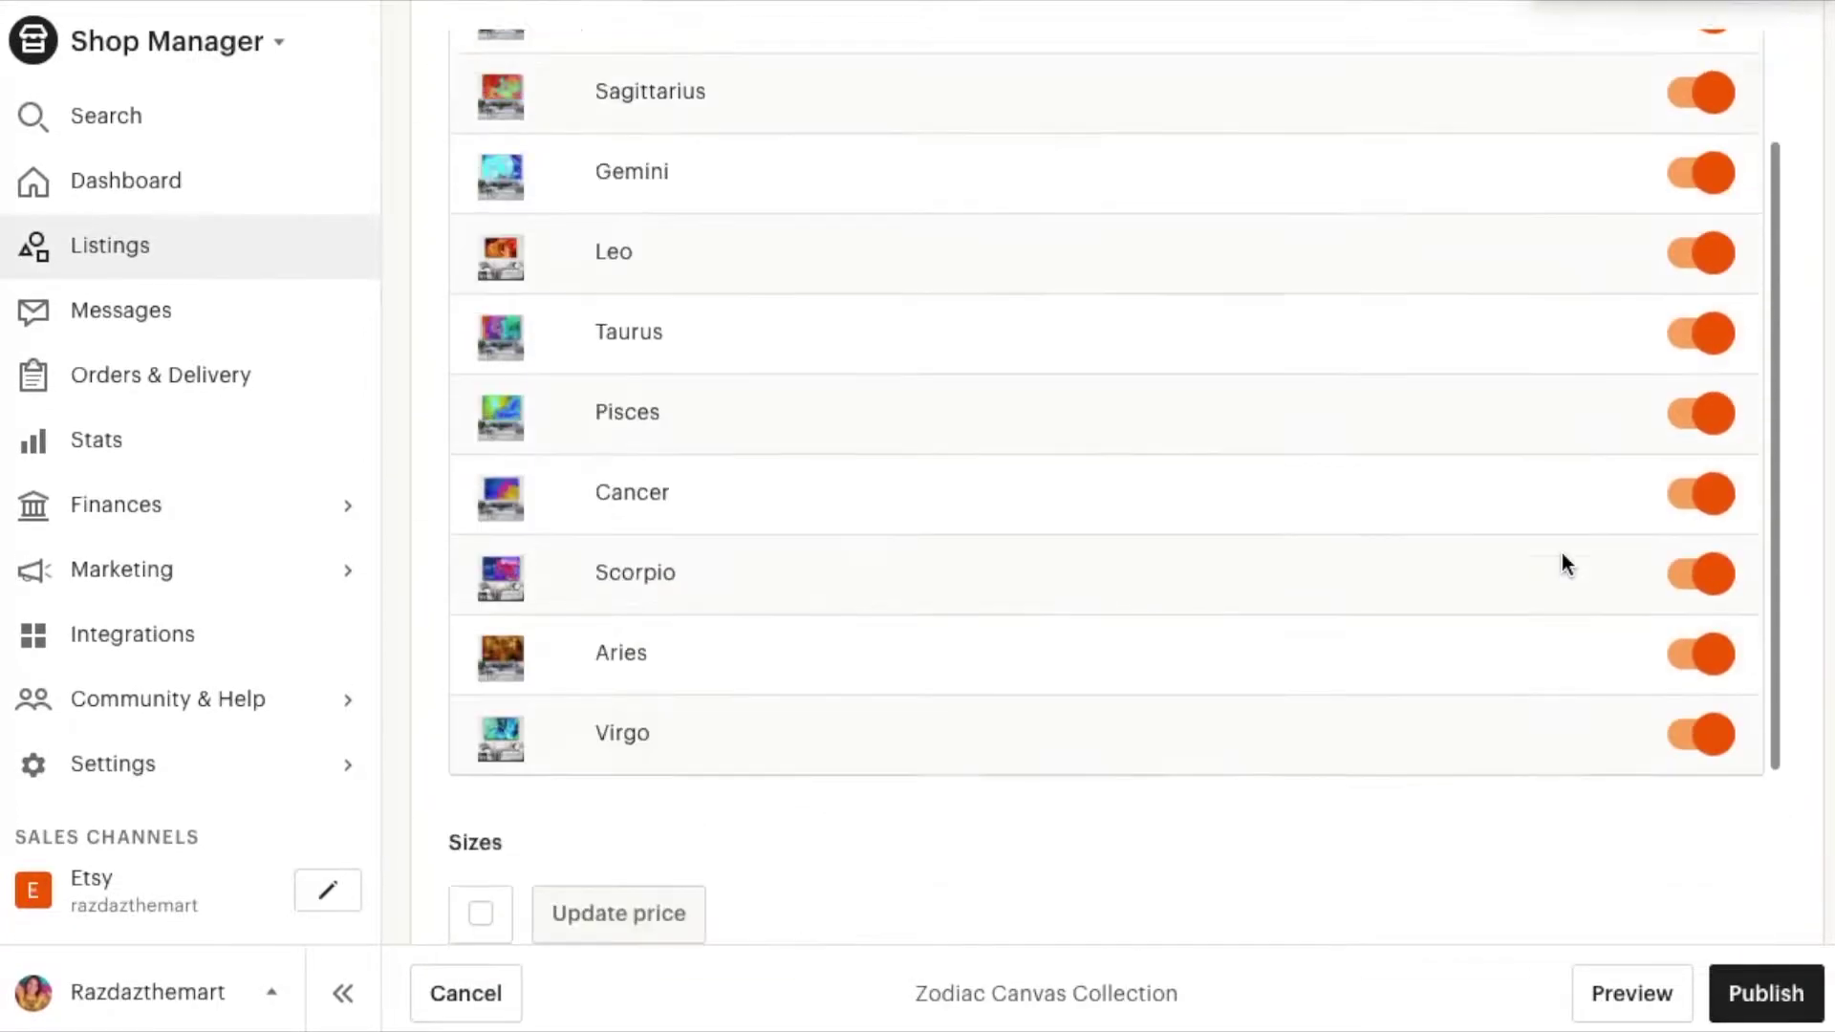
pyautogui.scroll(15, 1561, 563)
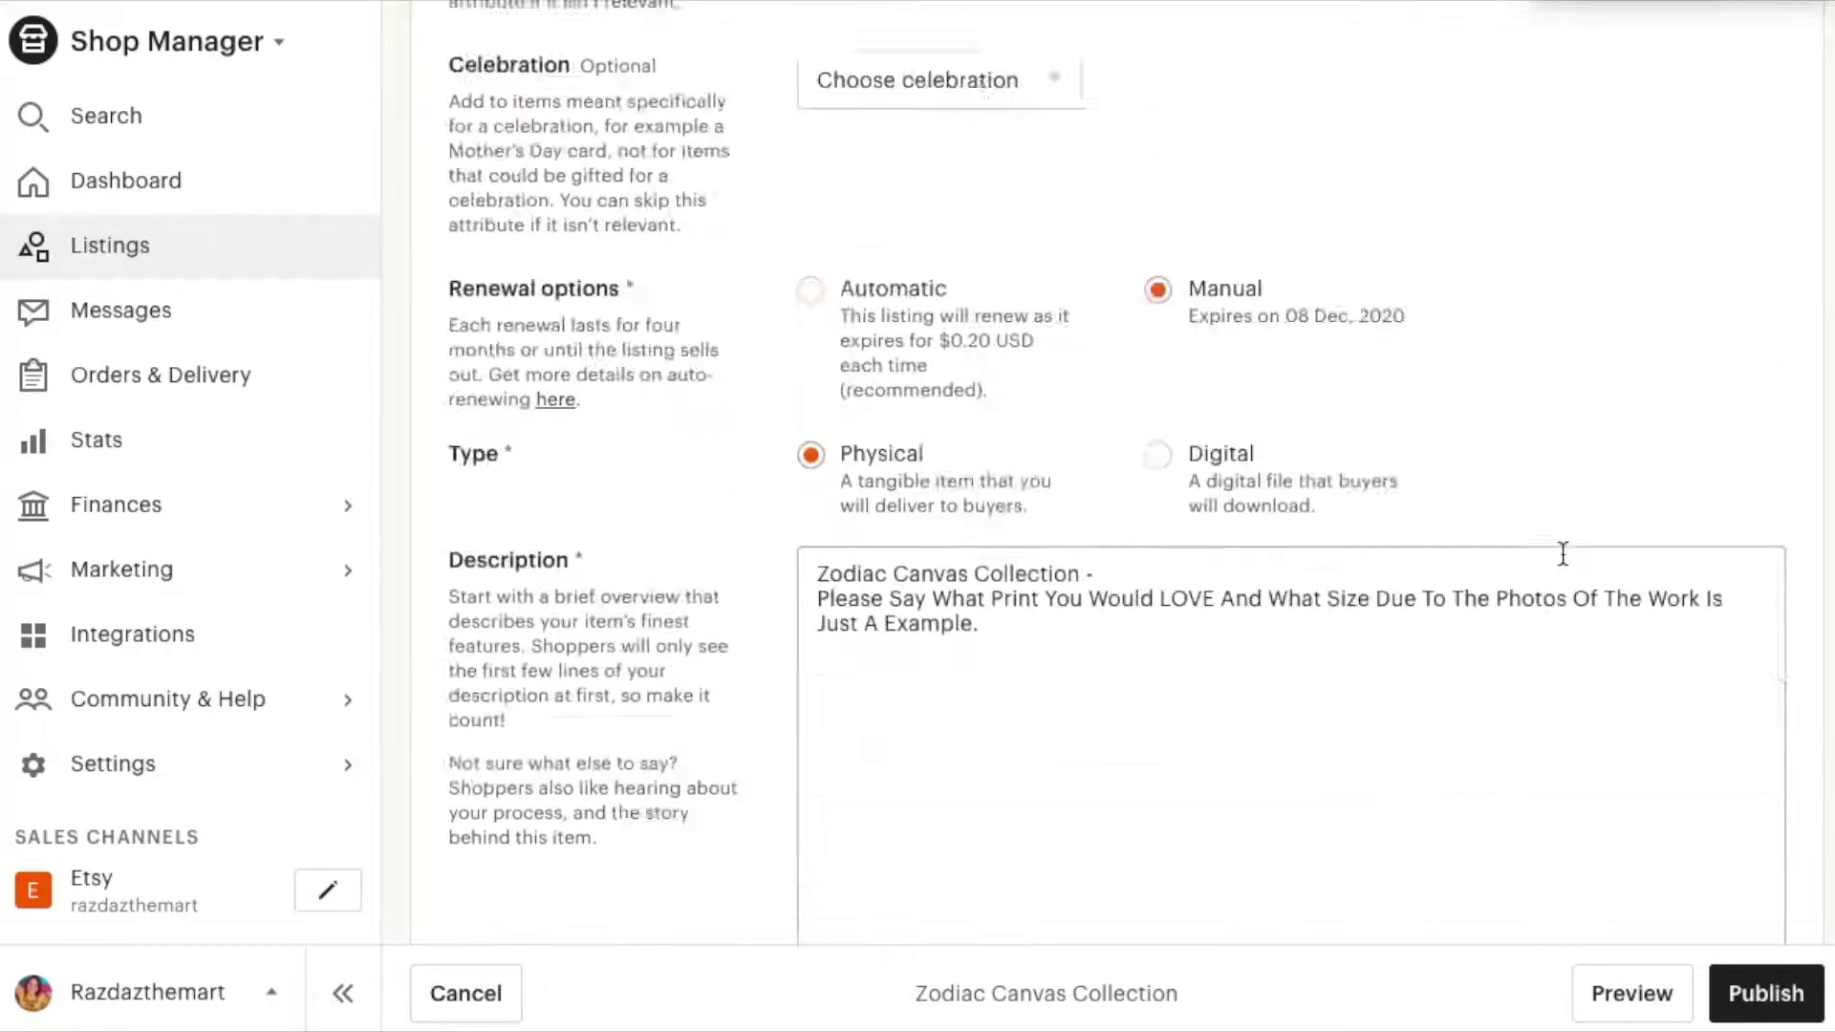
pyautogui.scroll(15, 1561, 551)
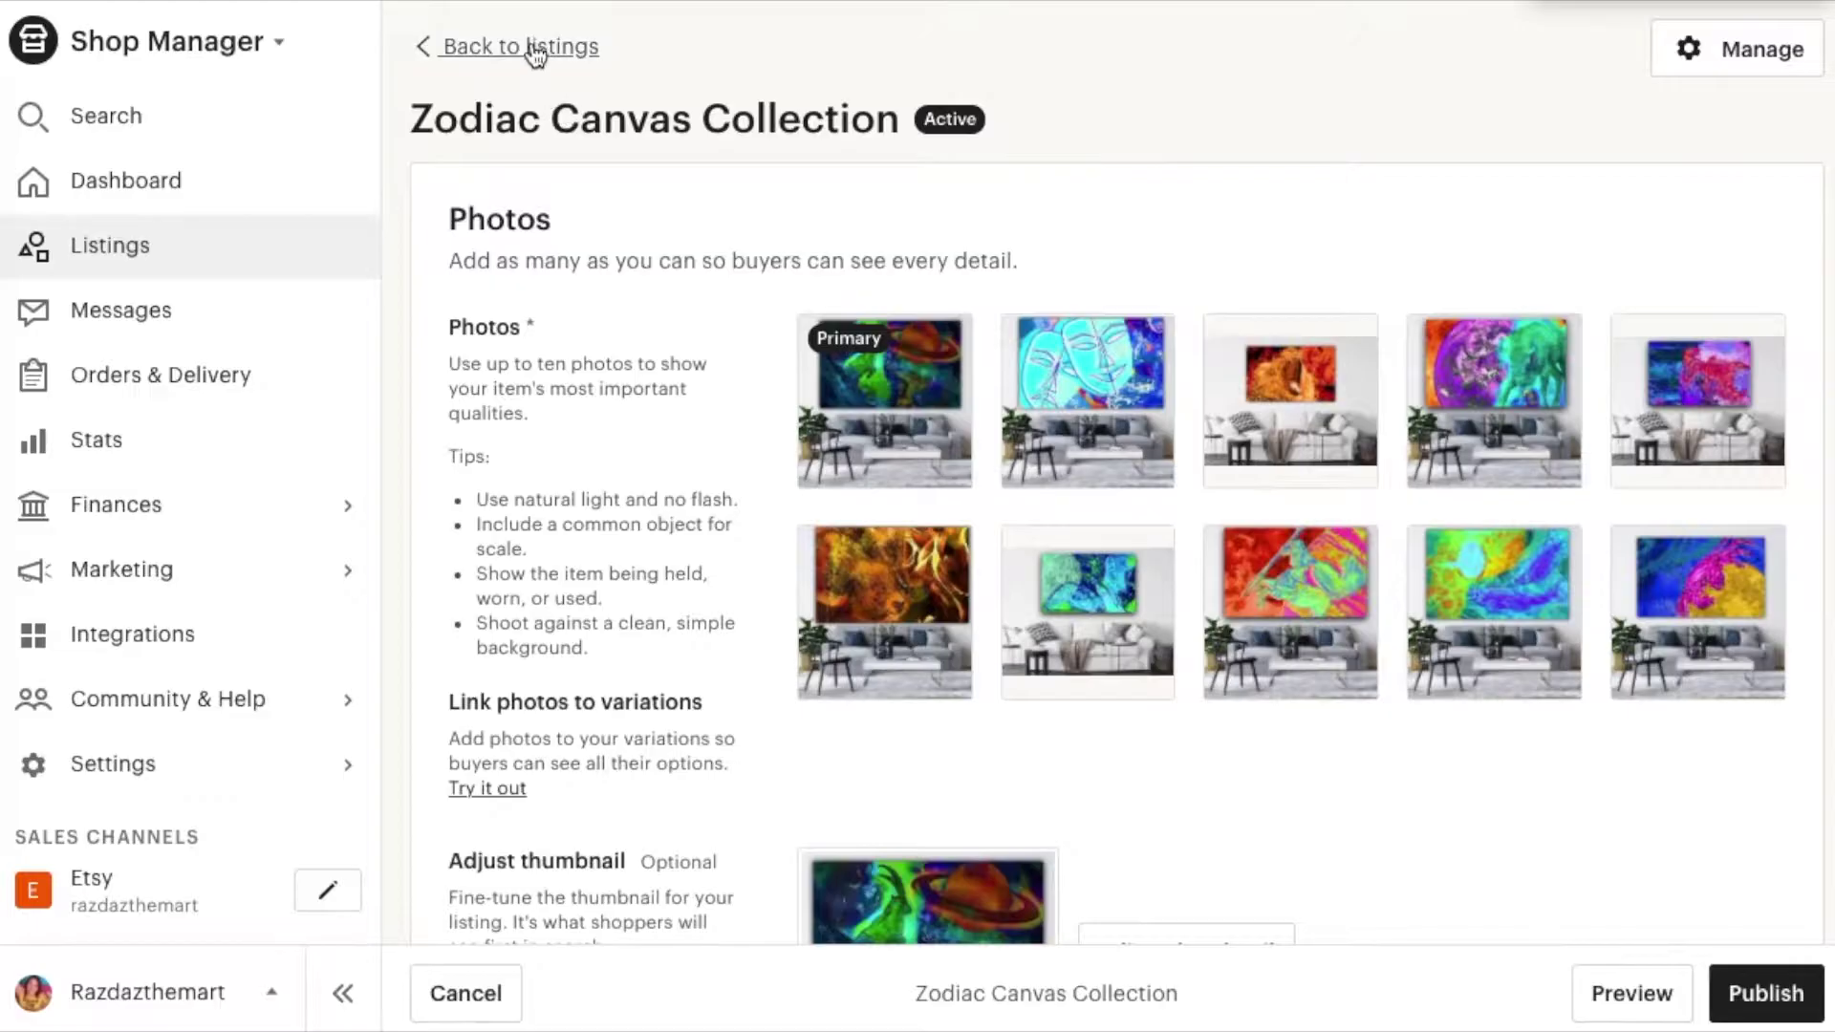
pyautogui.click(532, 48)
pyautogui.click(532, 46)
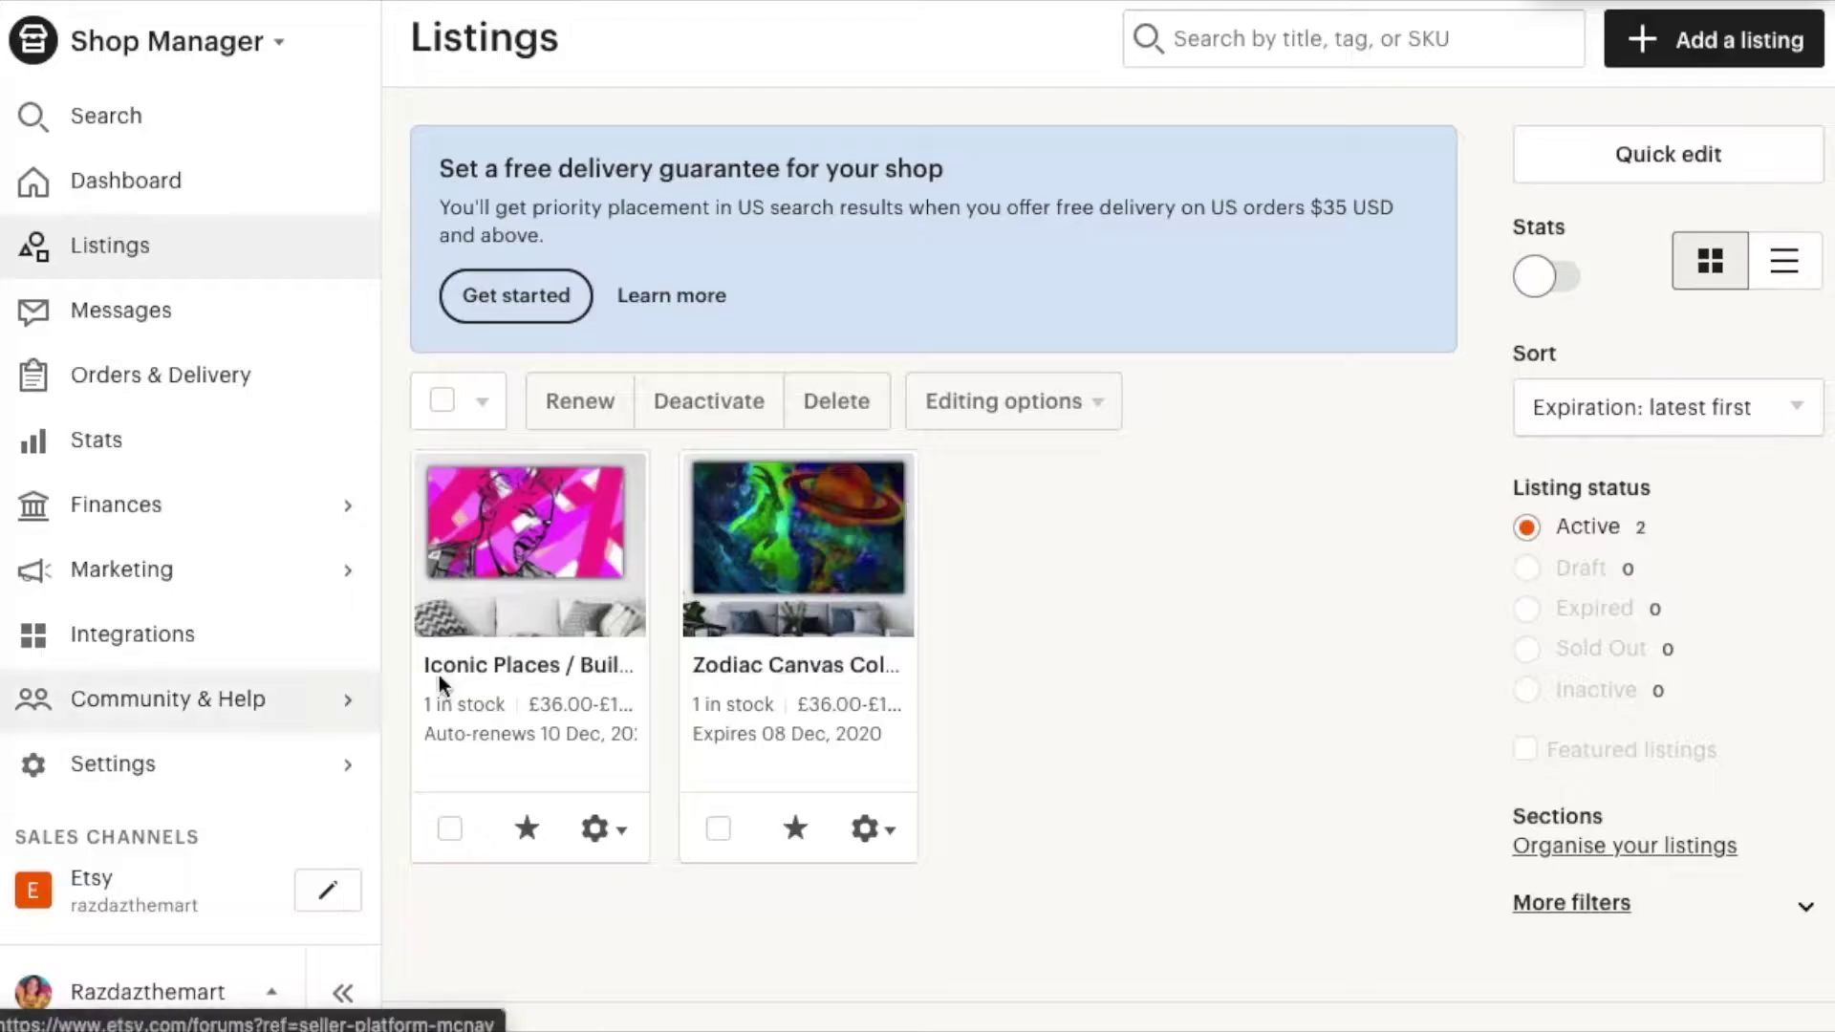
# Open the Iconic Places / Buildings / People - Canvas listing, review its photos, details and variations, and return to the listings, discarding changes
pyautogui.click(557, 646)
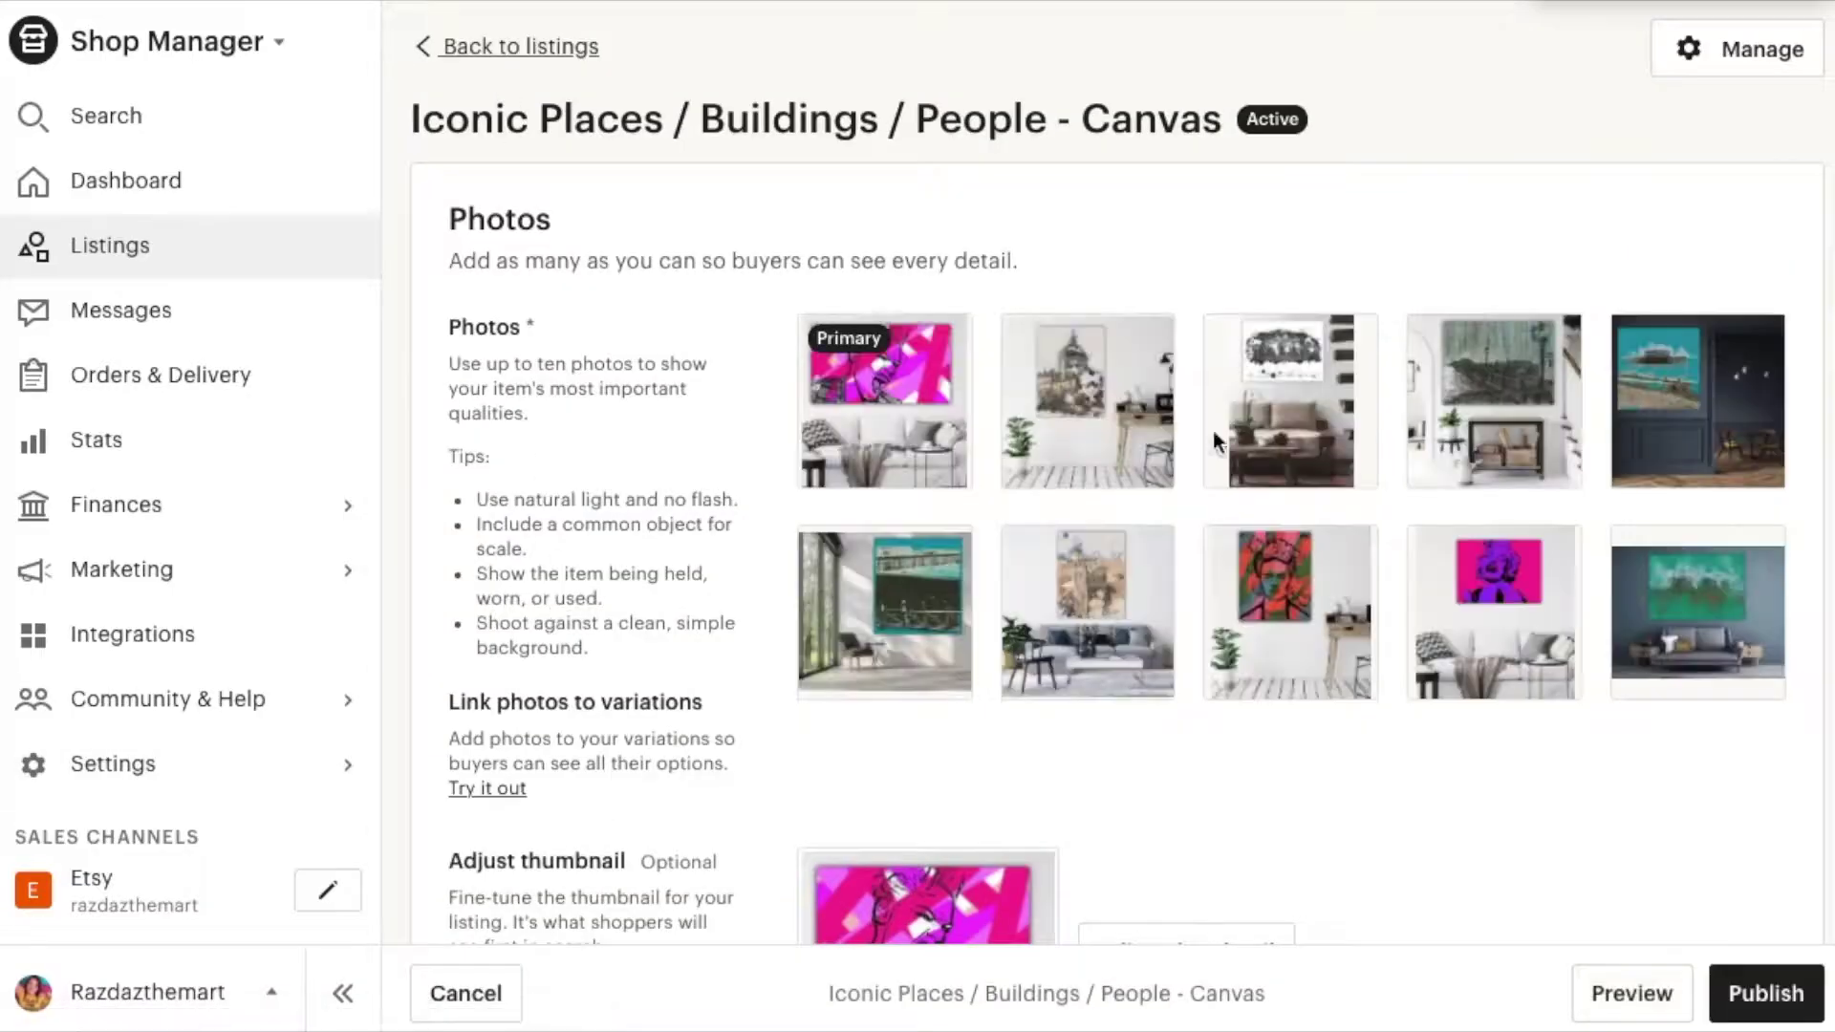
pyautogui.scroll(-1, 1305, 562)
pyautogui.scroll(-10, 1308, 567)
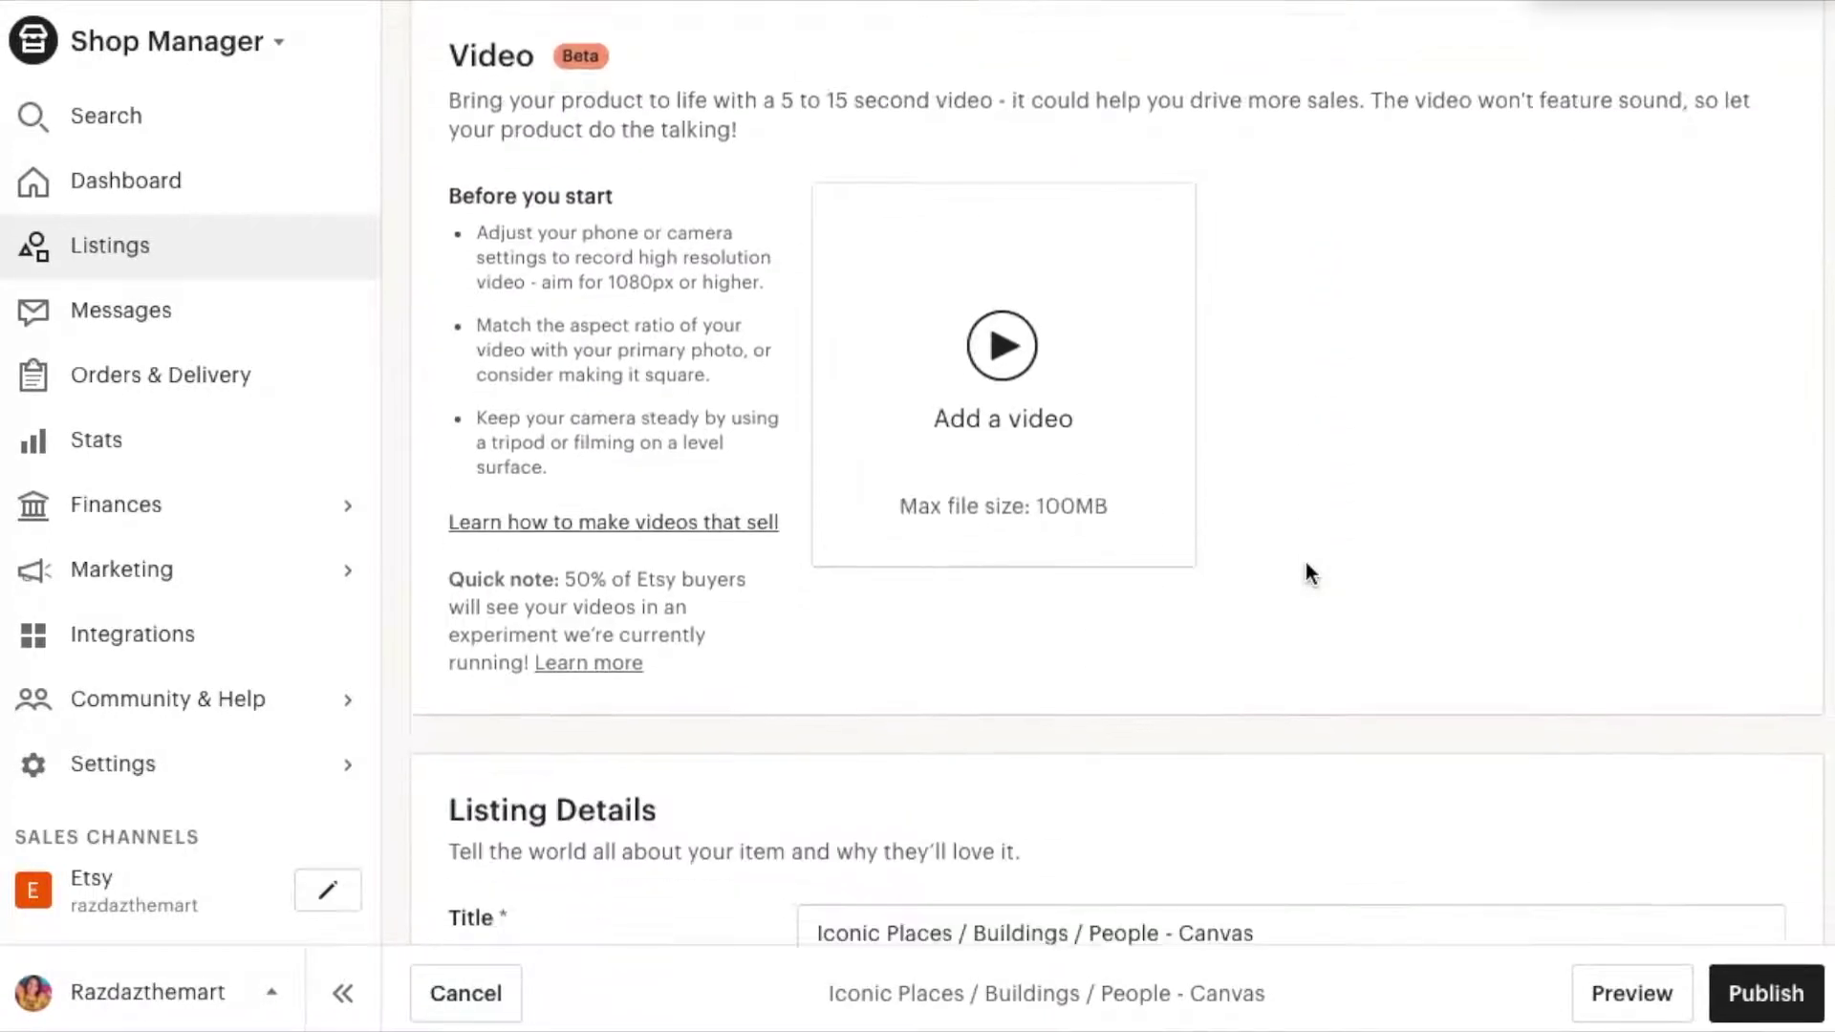
pyautogui.scroll(-12, 1307, 566)
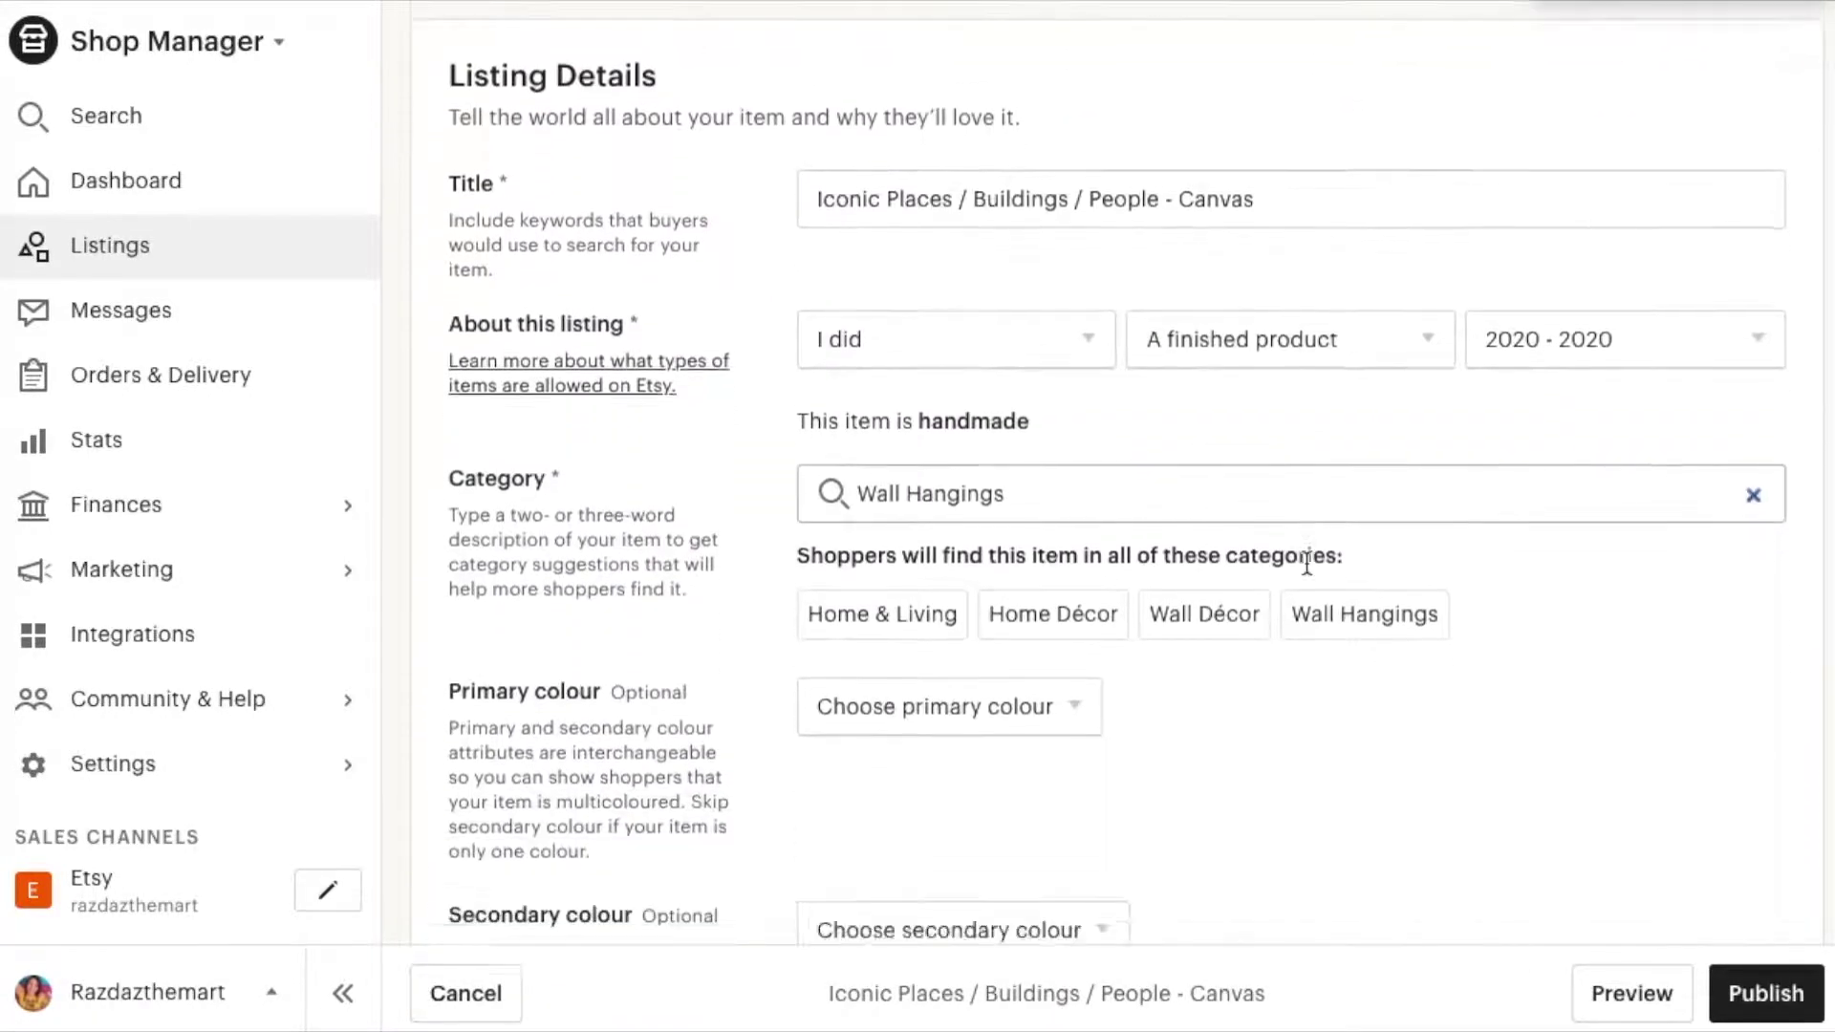
pyautogui.scroll(-15, 1307, 570)
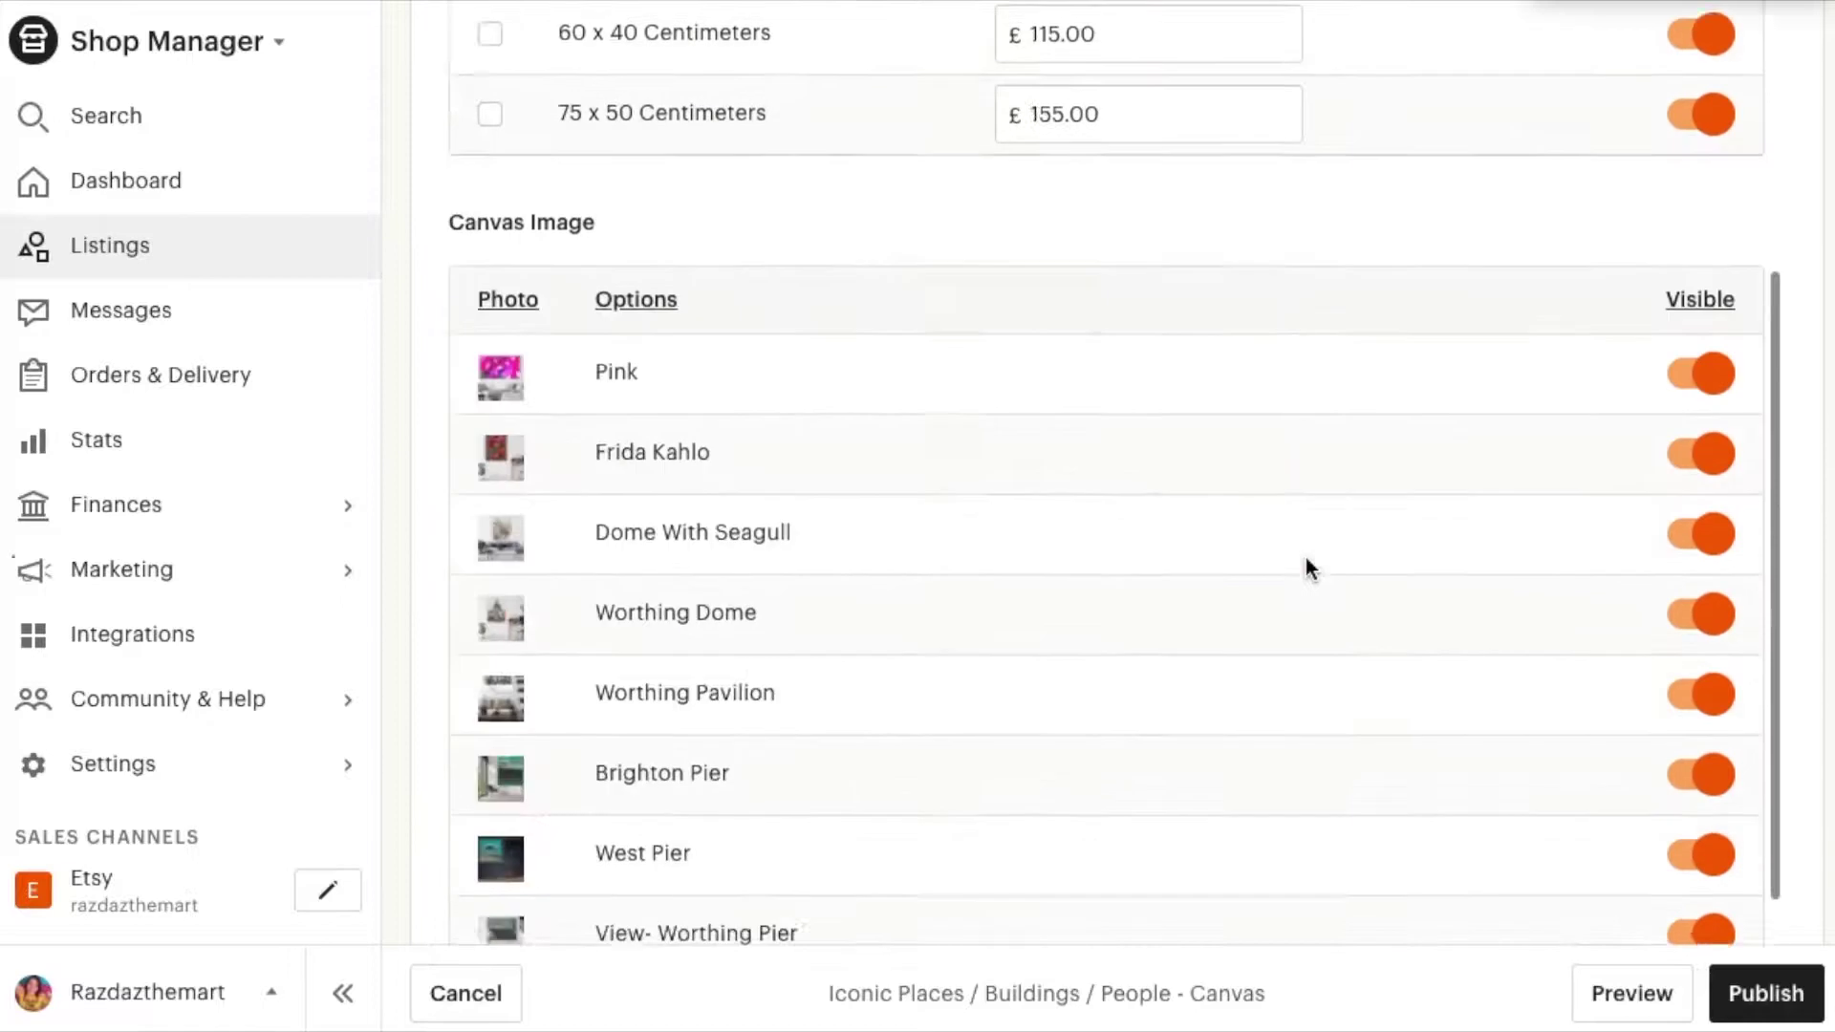
pyautogui.scroll(-11, 1307, 566)
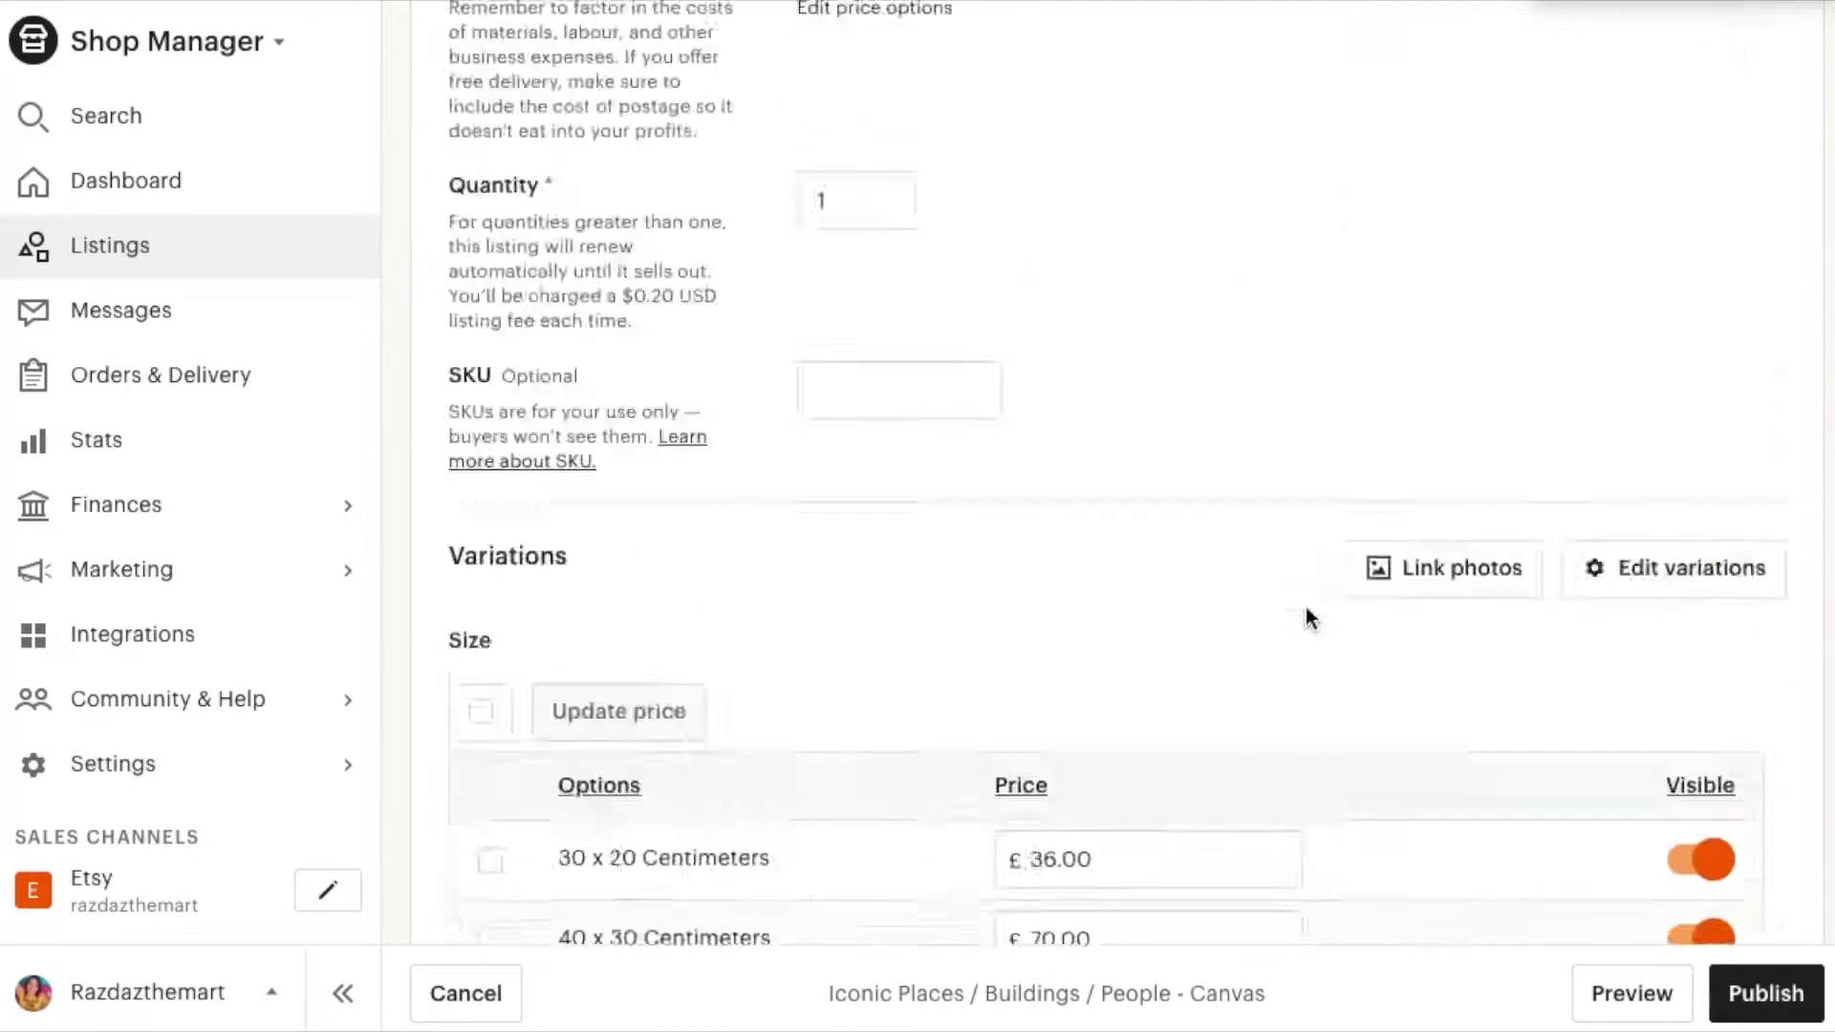
pyautogui.scroll(15, 1307, 615)
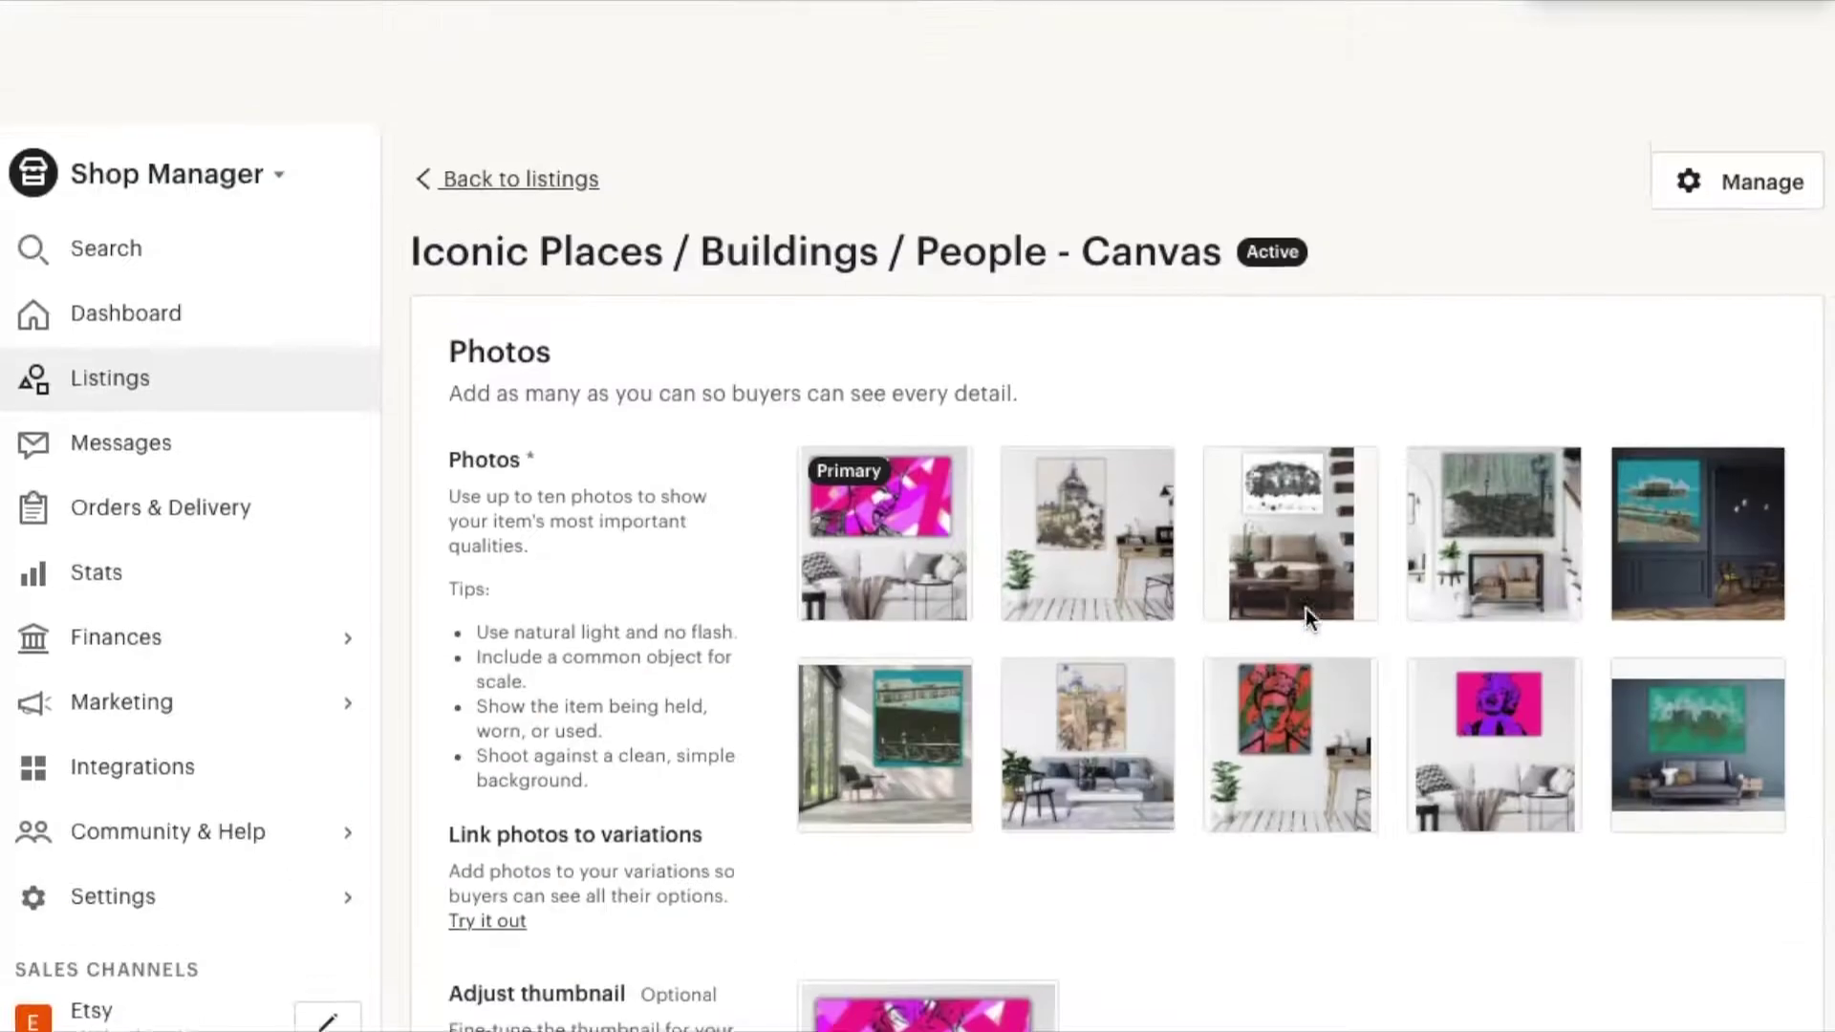
pyautogui.click(516, 56)
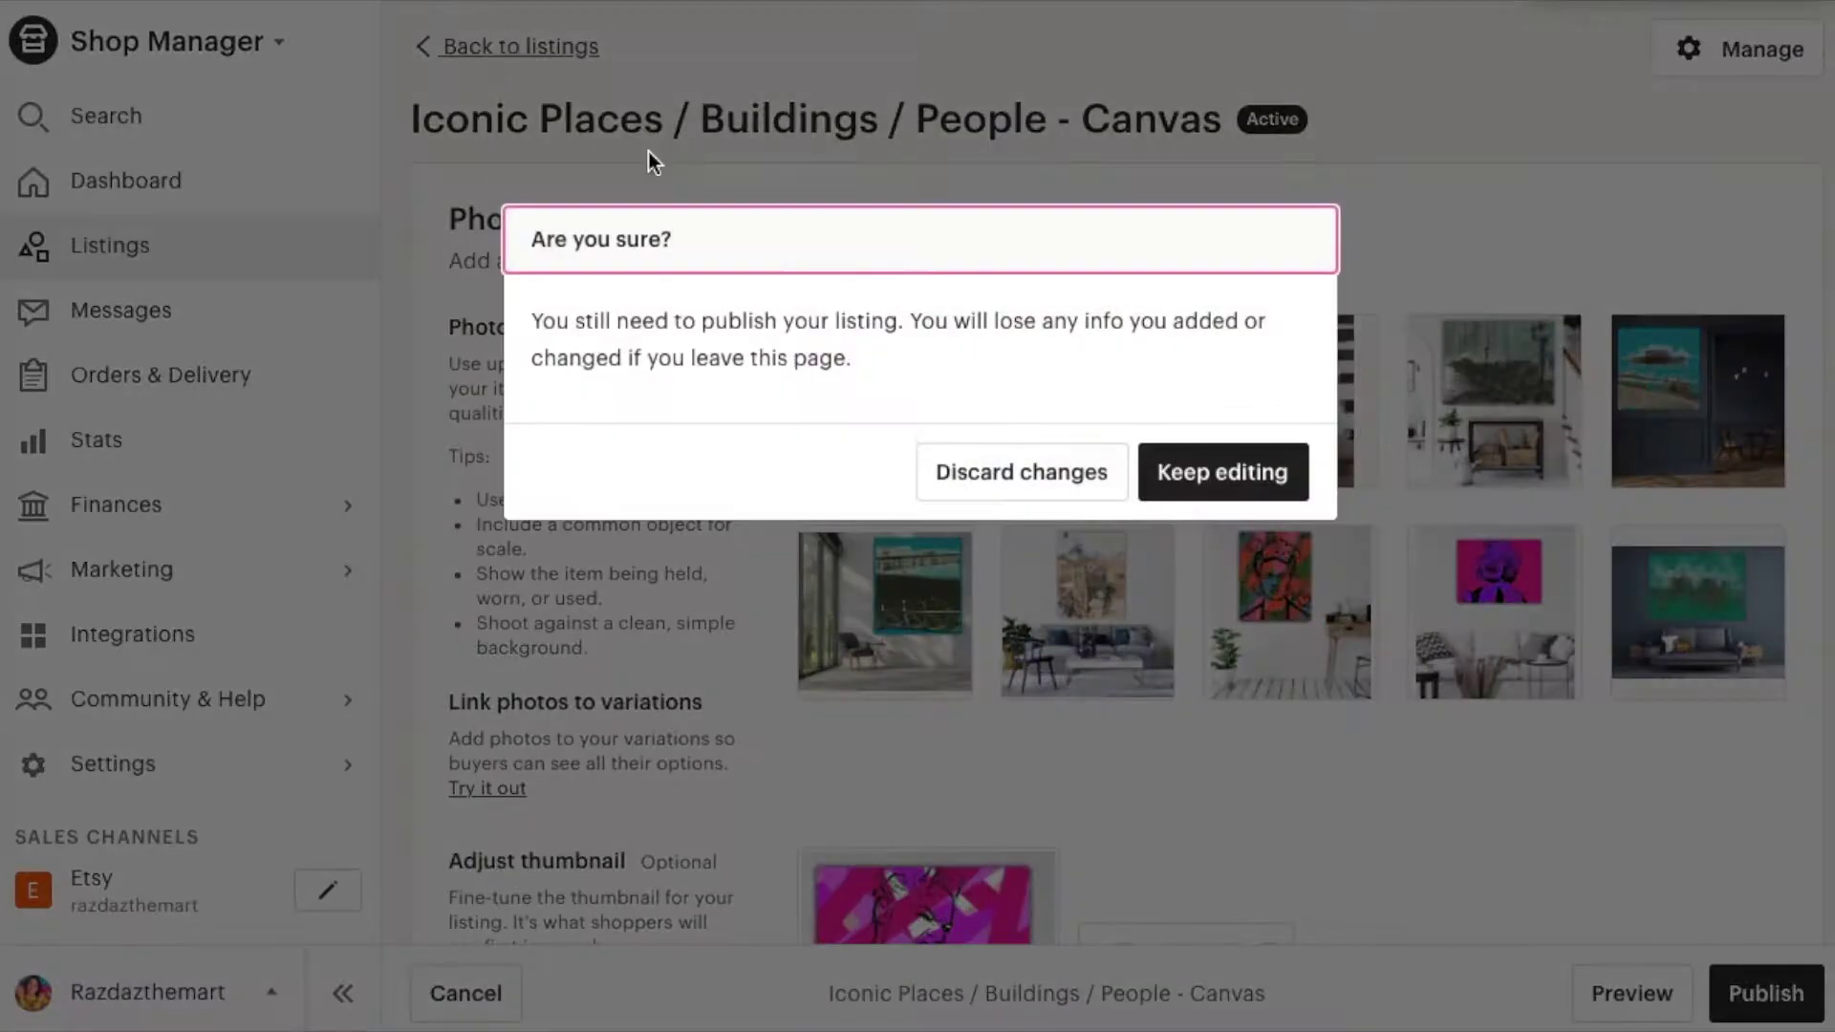
pyautogui.click(1040, 475)
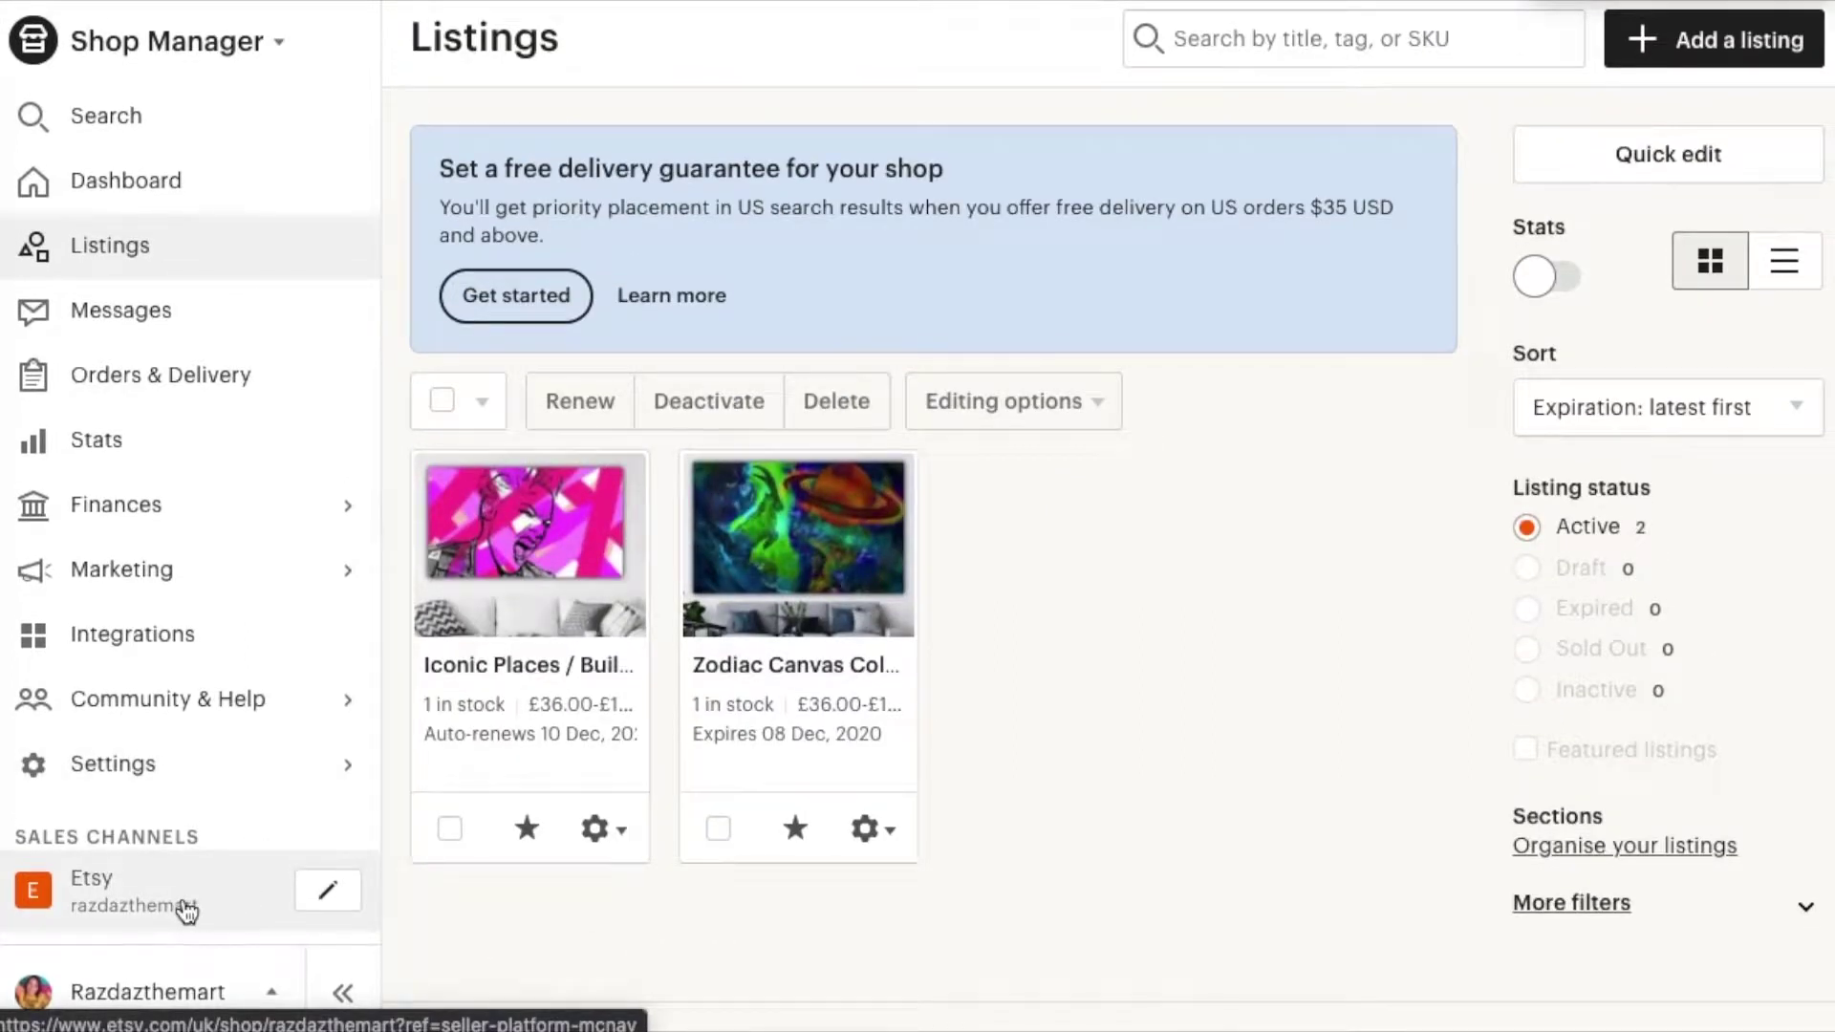
# Open the shop's public Etsy page from its sales channels
pyautogui.scroll(-2, 186, 913)
pyautogui.scroll(-2, 867, 873)
pyautogui.scroll(2, 866, 873)
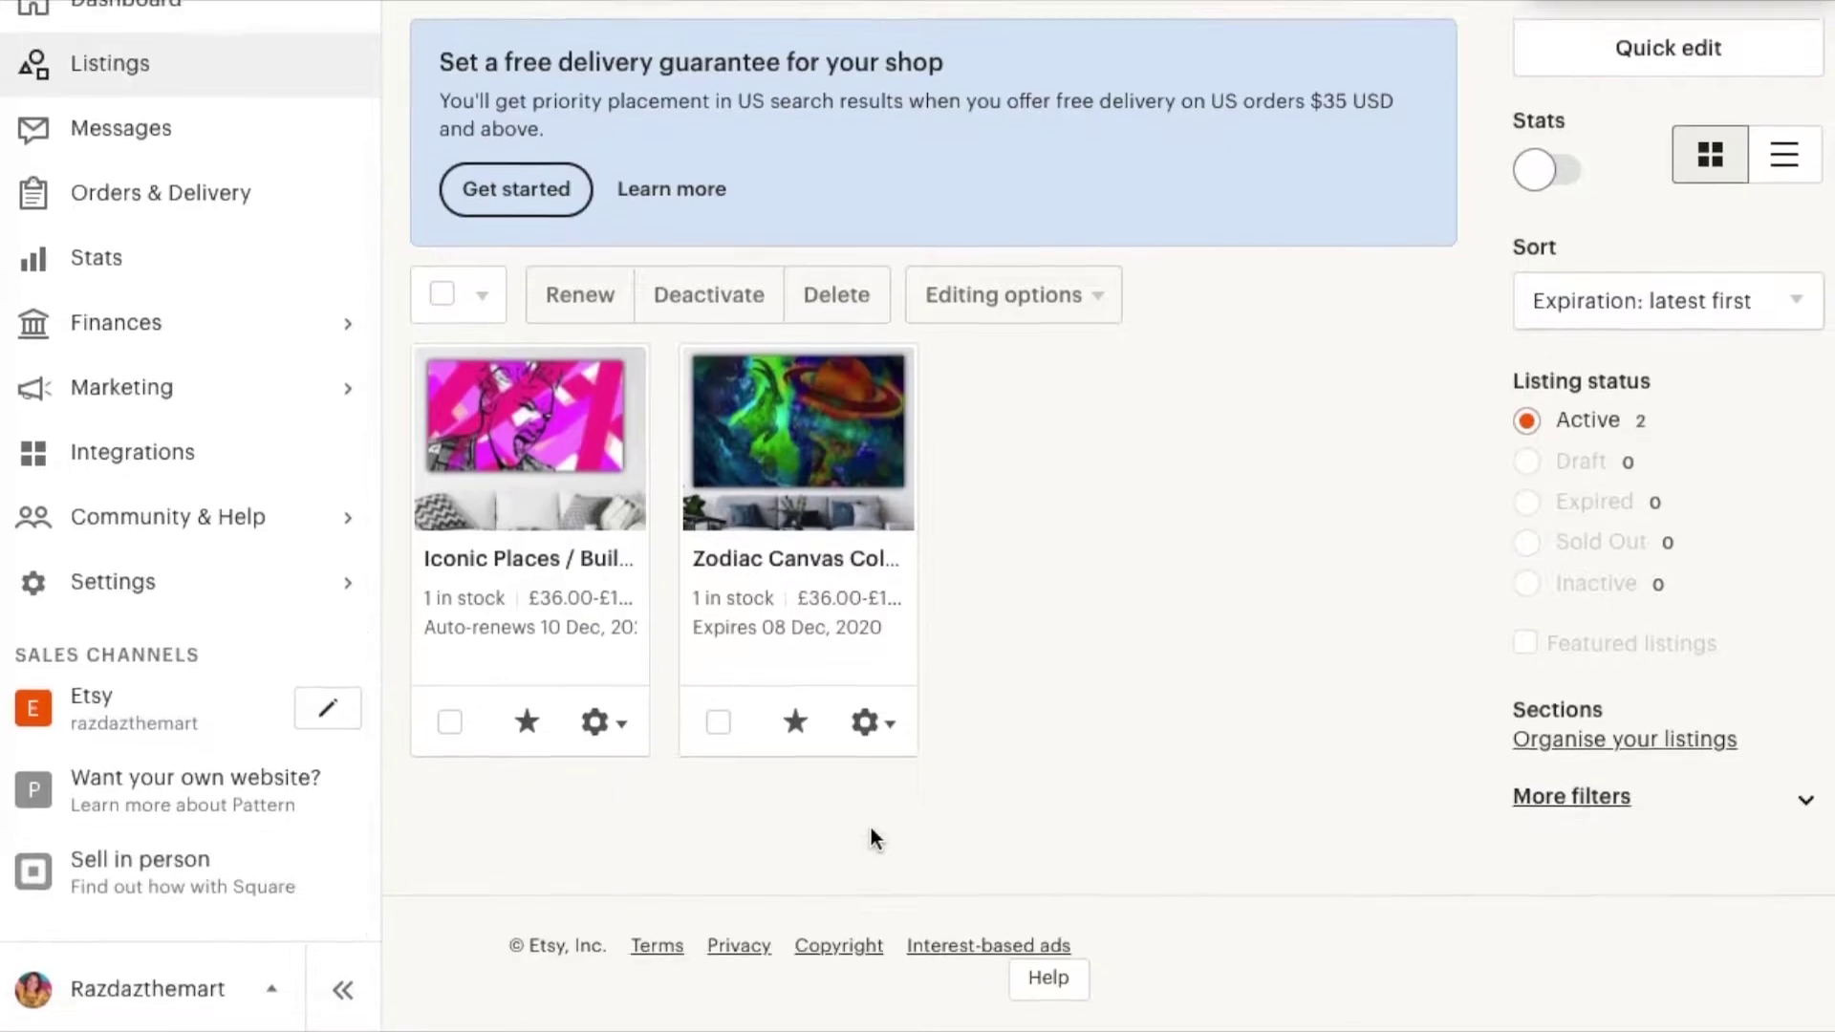
pyautogui.click(159, 992)
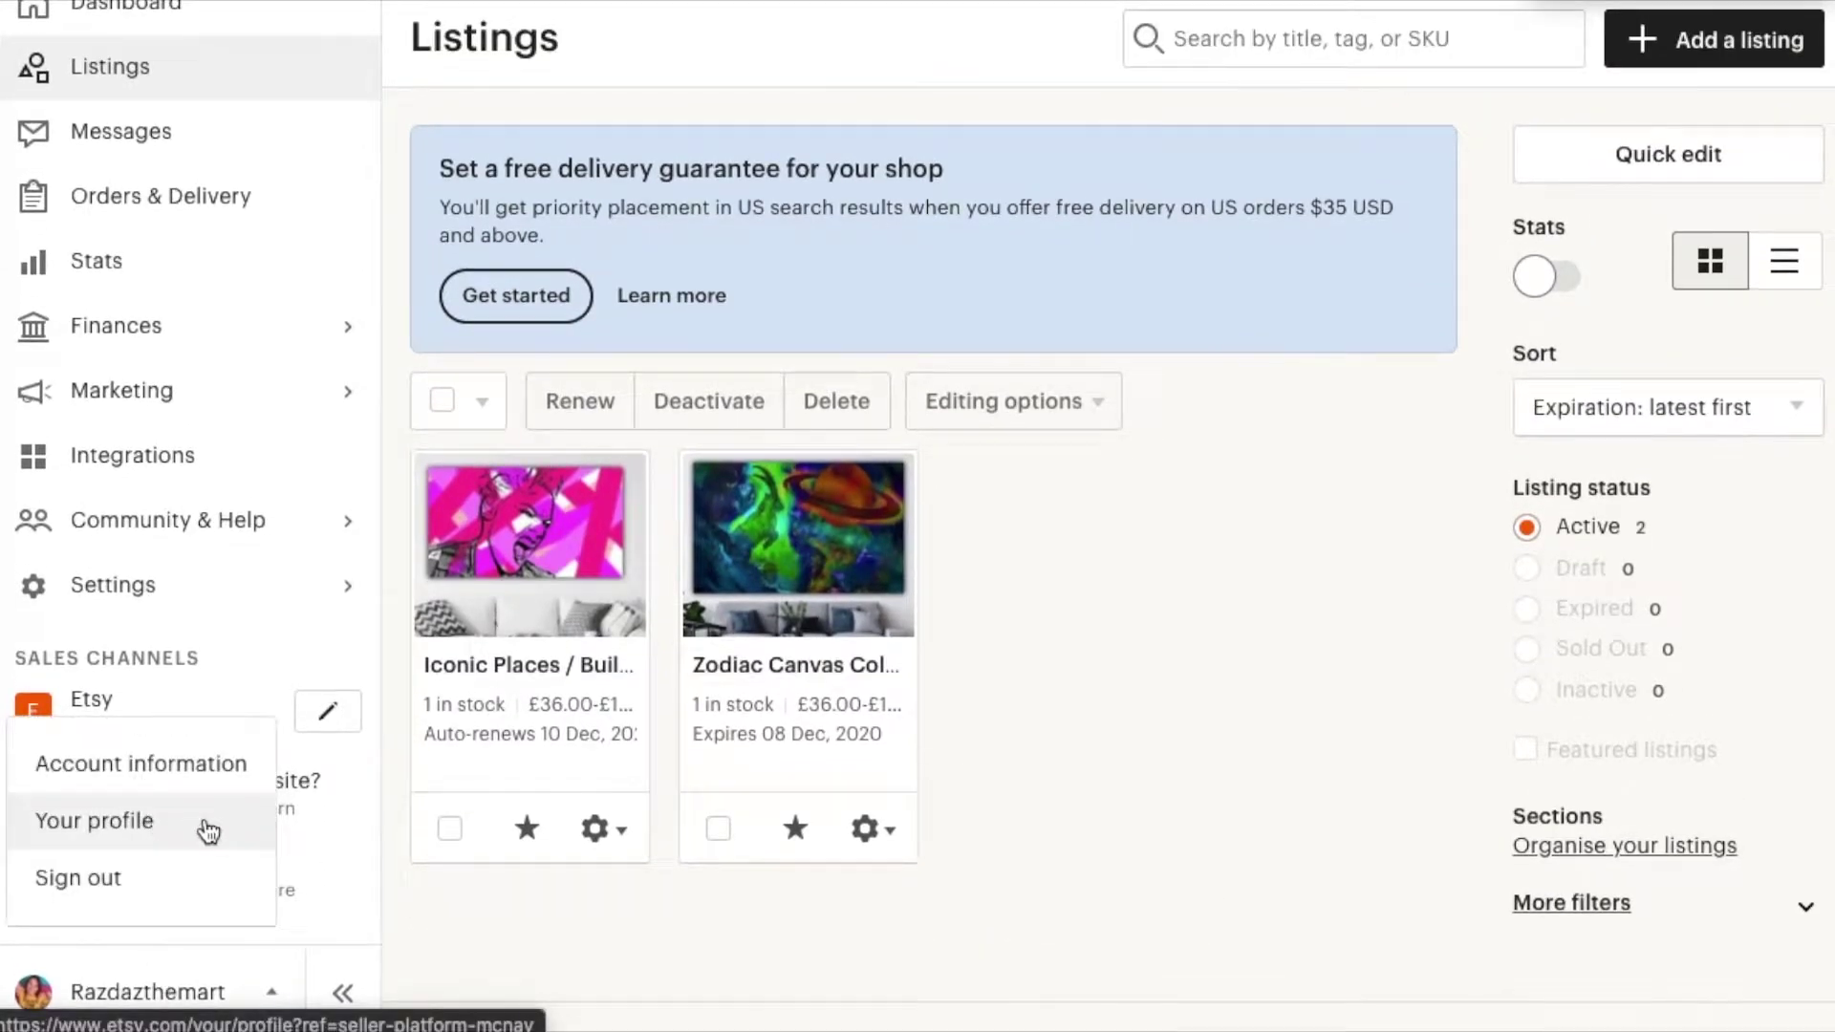
pyautogui.click(165, 713)
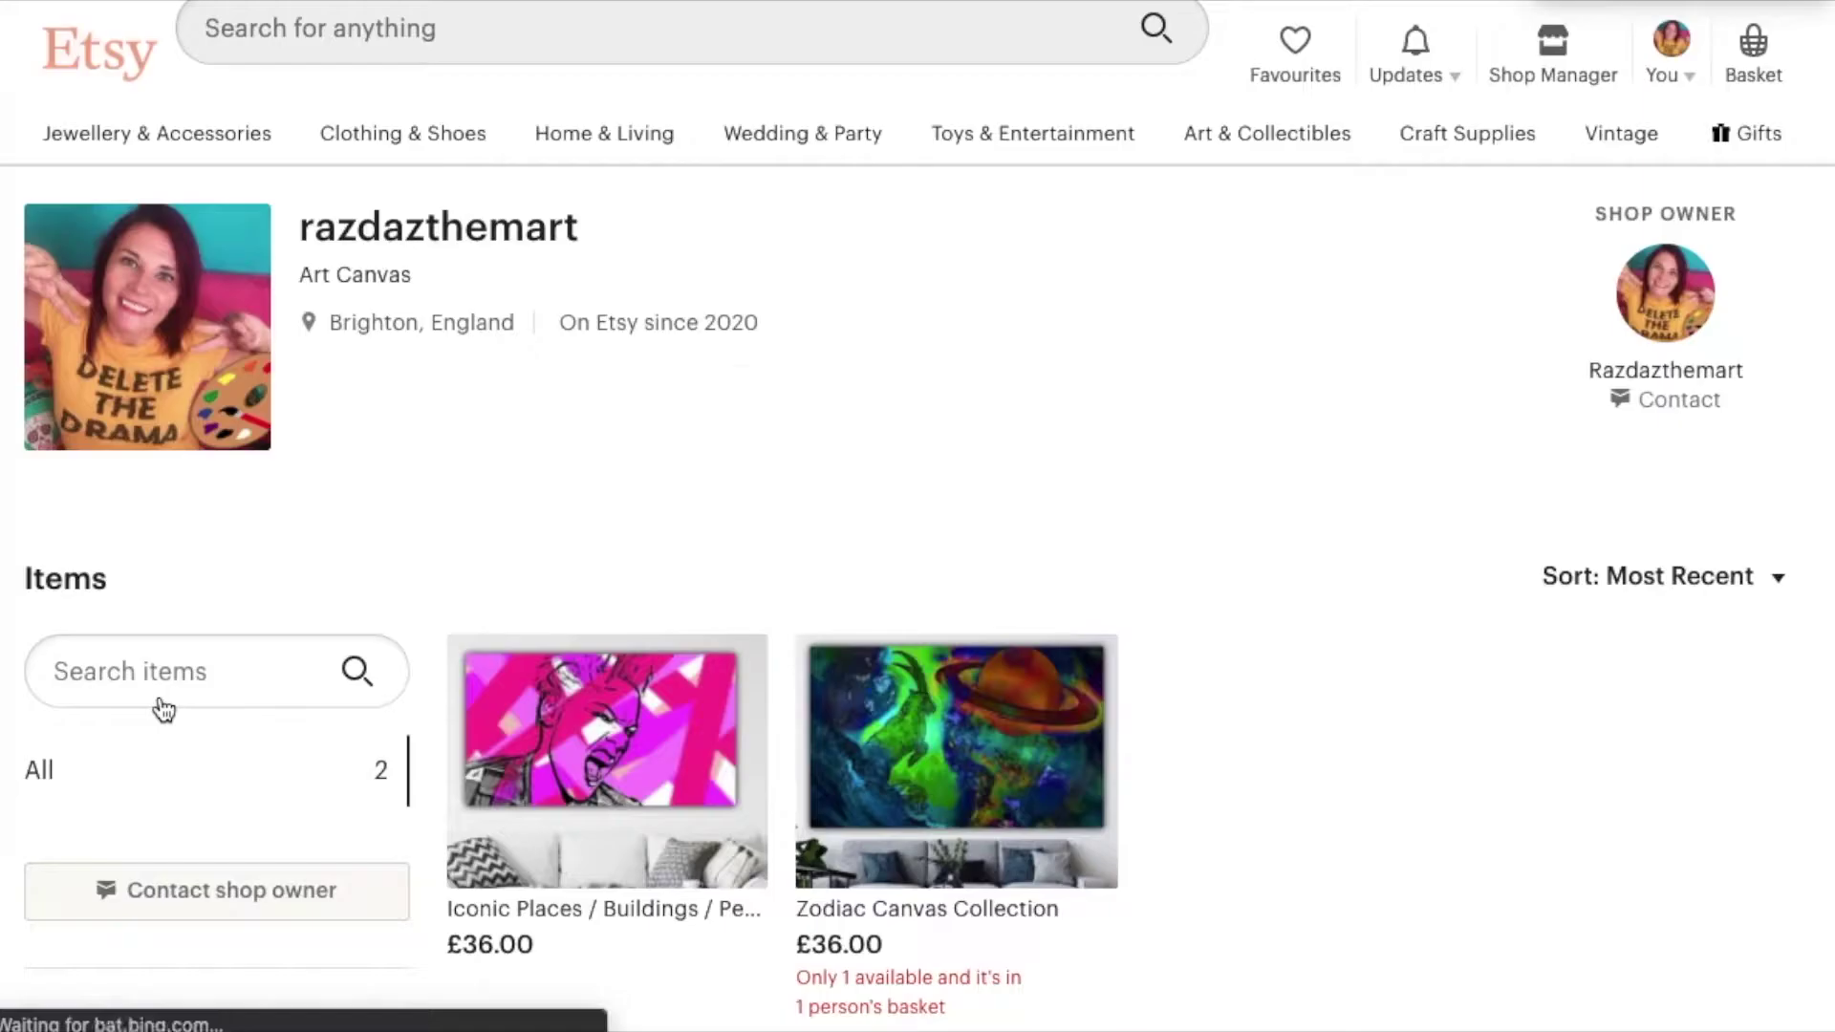
# Examine the public shop page, including the shop header, the listed items and the About section
pyautogui.scroll(-2, 164, 711)
pyautogui.scroll(-2, 164, 712)
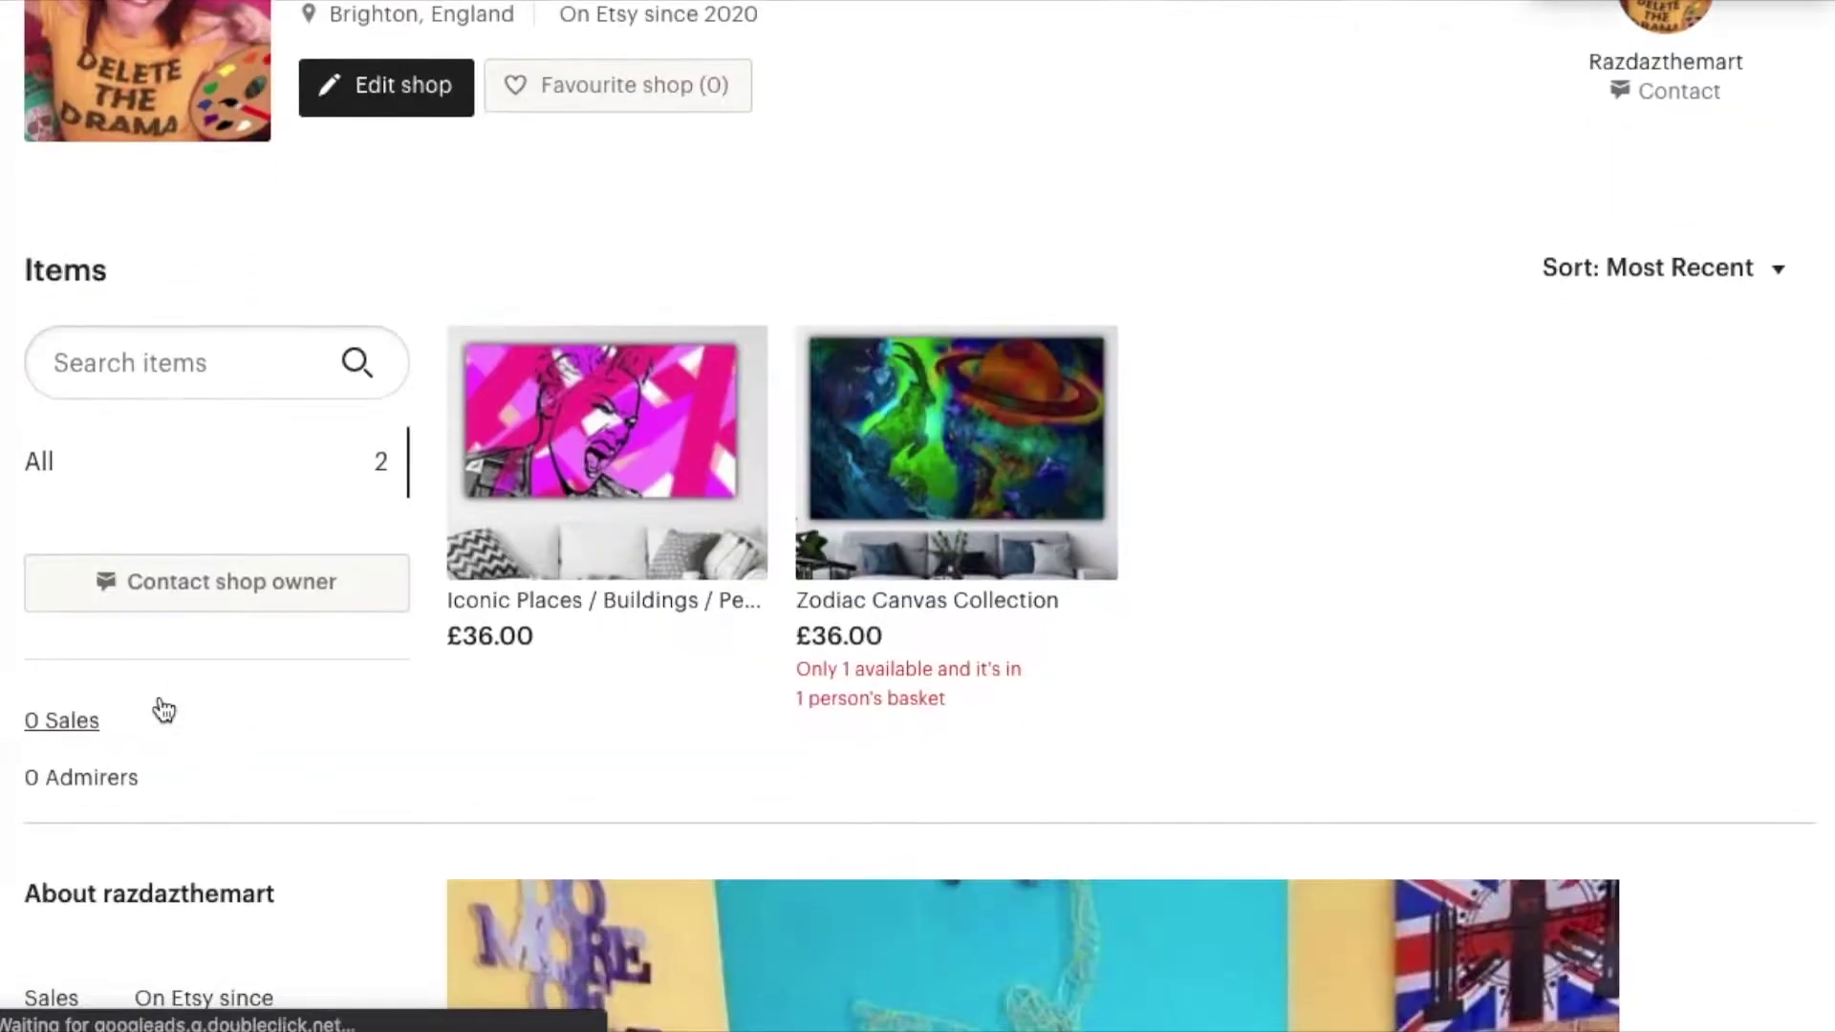
pyautogui.scroll(3, 165, 711)
pyautogui.scroll(-1, 165, 711)
pyautogui.scroll(-12, 165, 711)
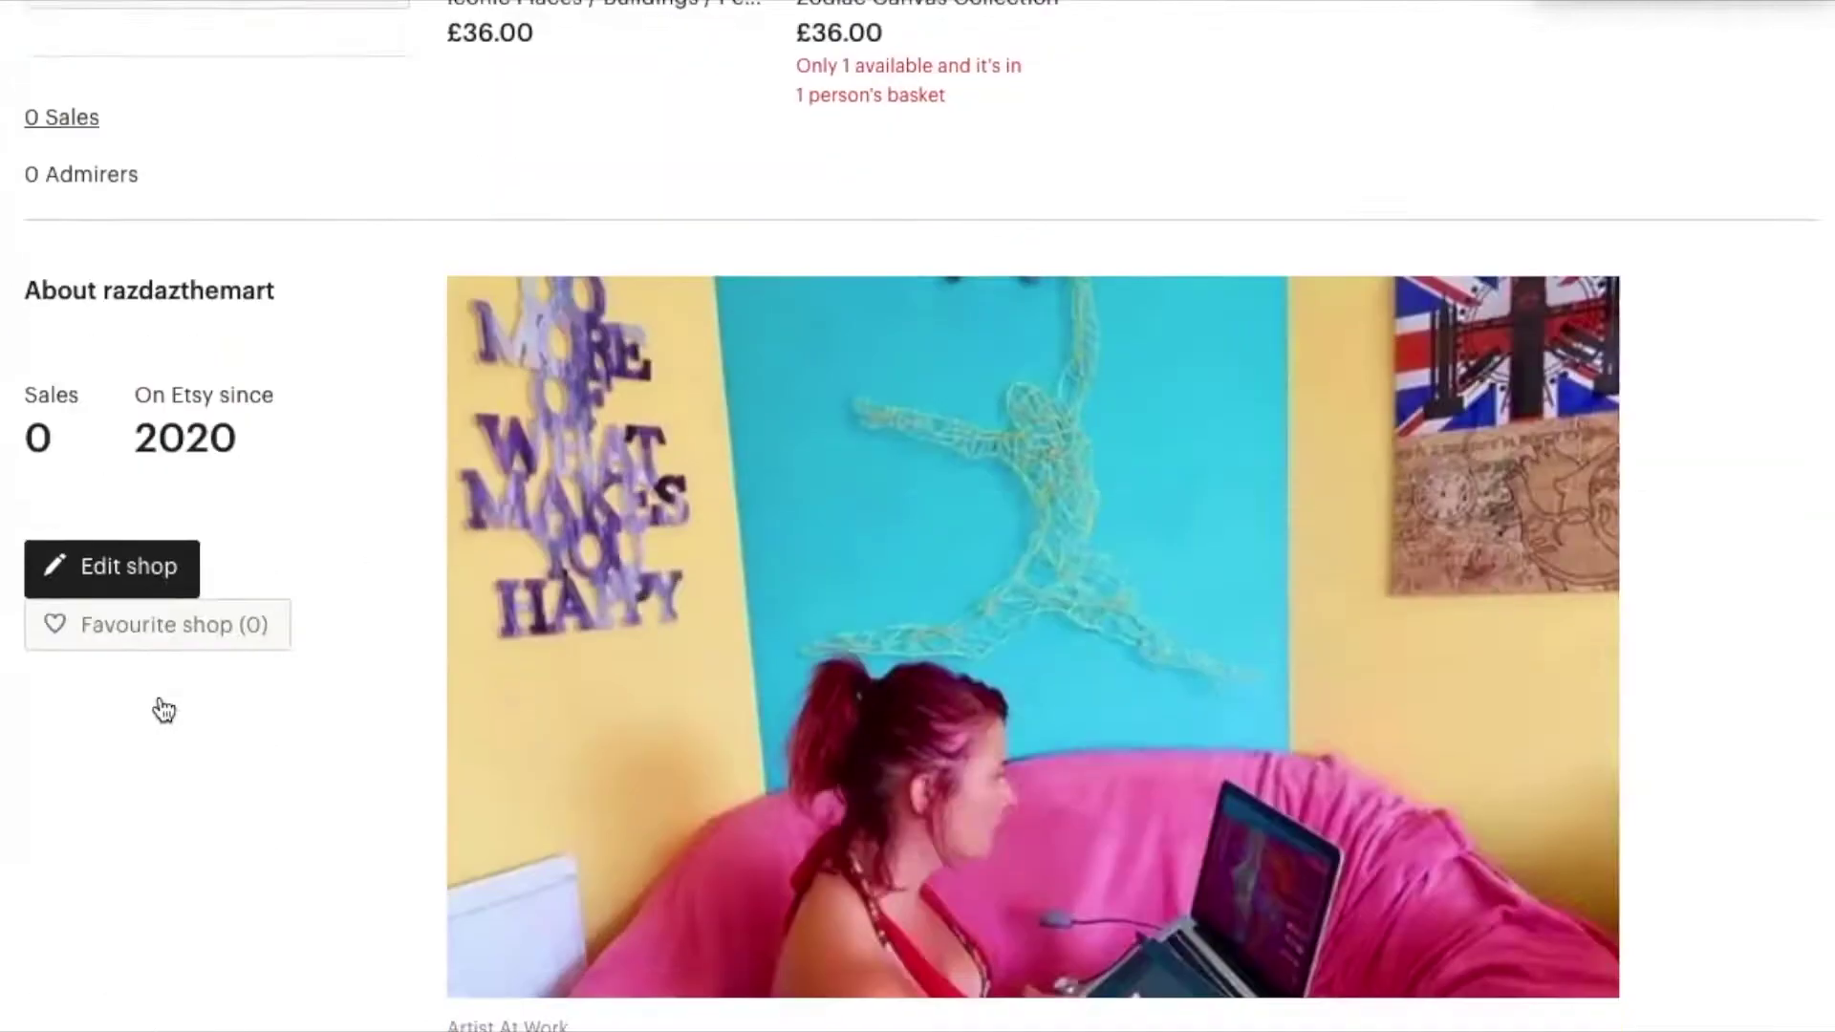
pyautogui.scroll(10, 166, 712)
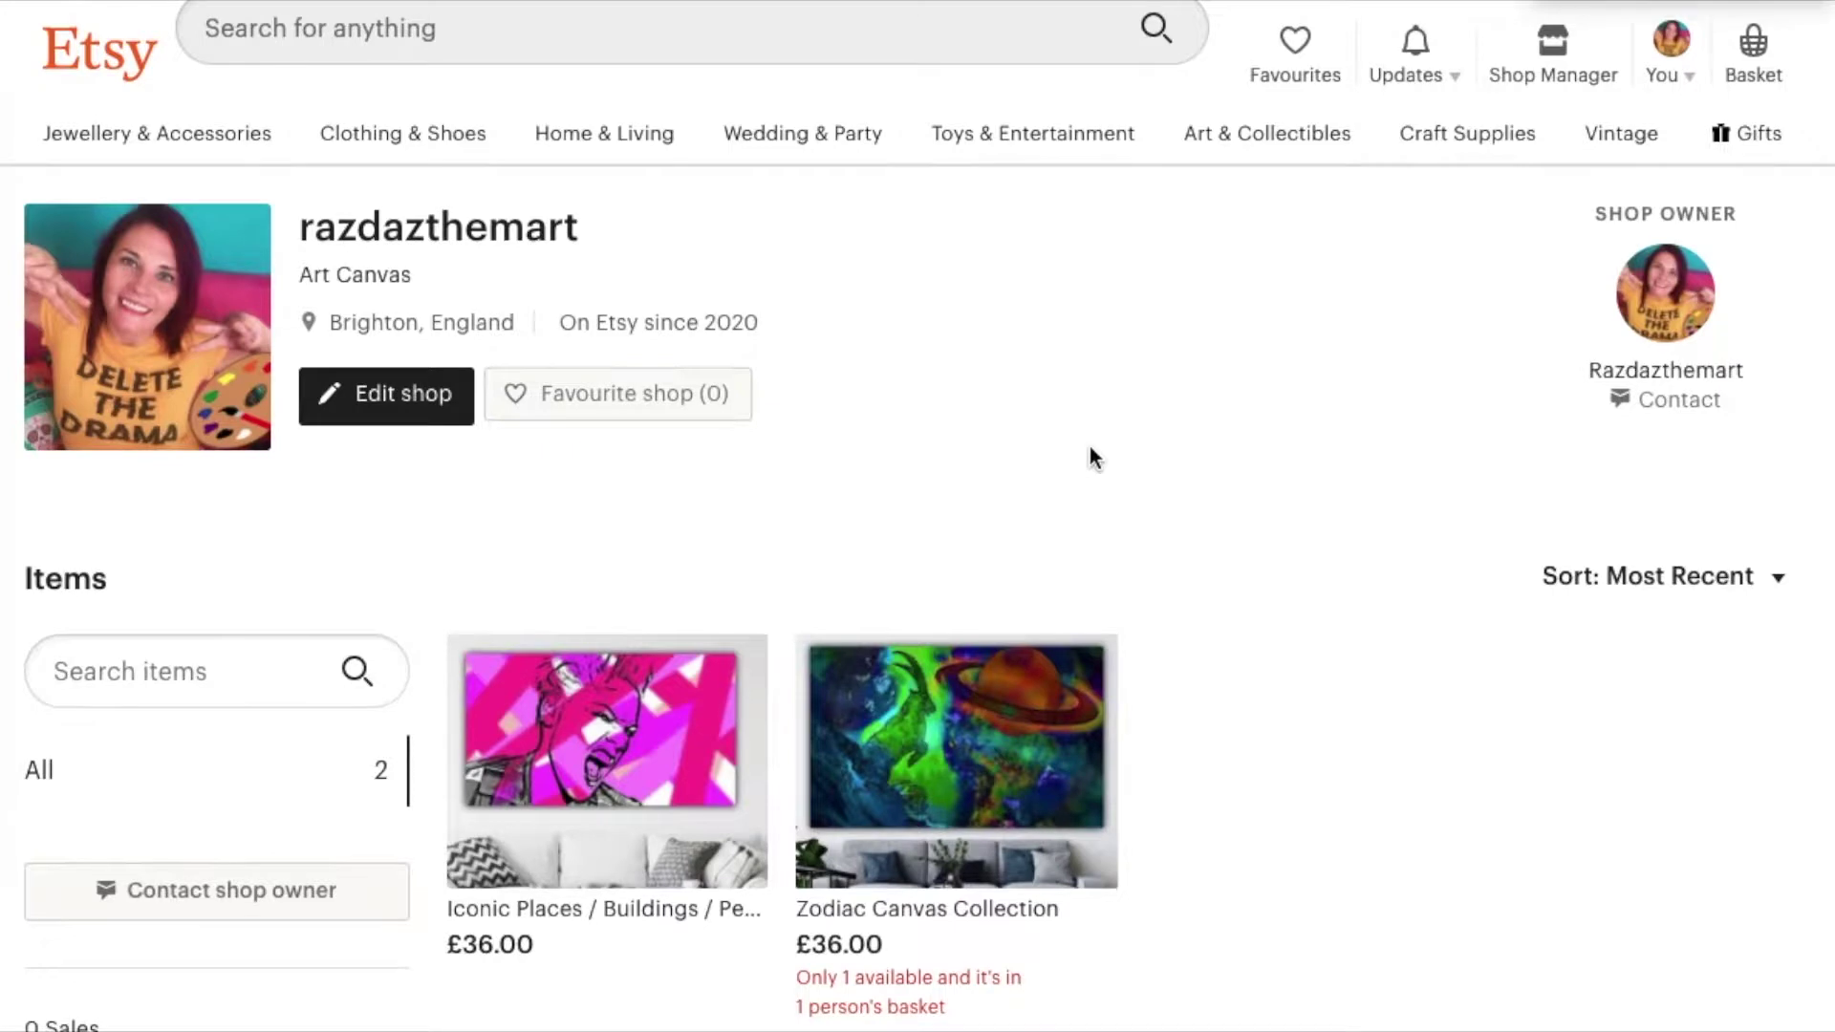
pyautogui.scroll(-3, 1093, 507)
pyautogui.scroll(3, 1094, 508)
pyautogui.scroll(-3, 1097, 513)
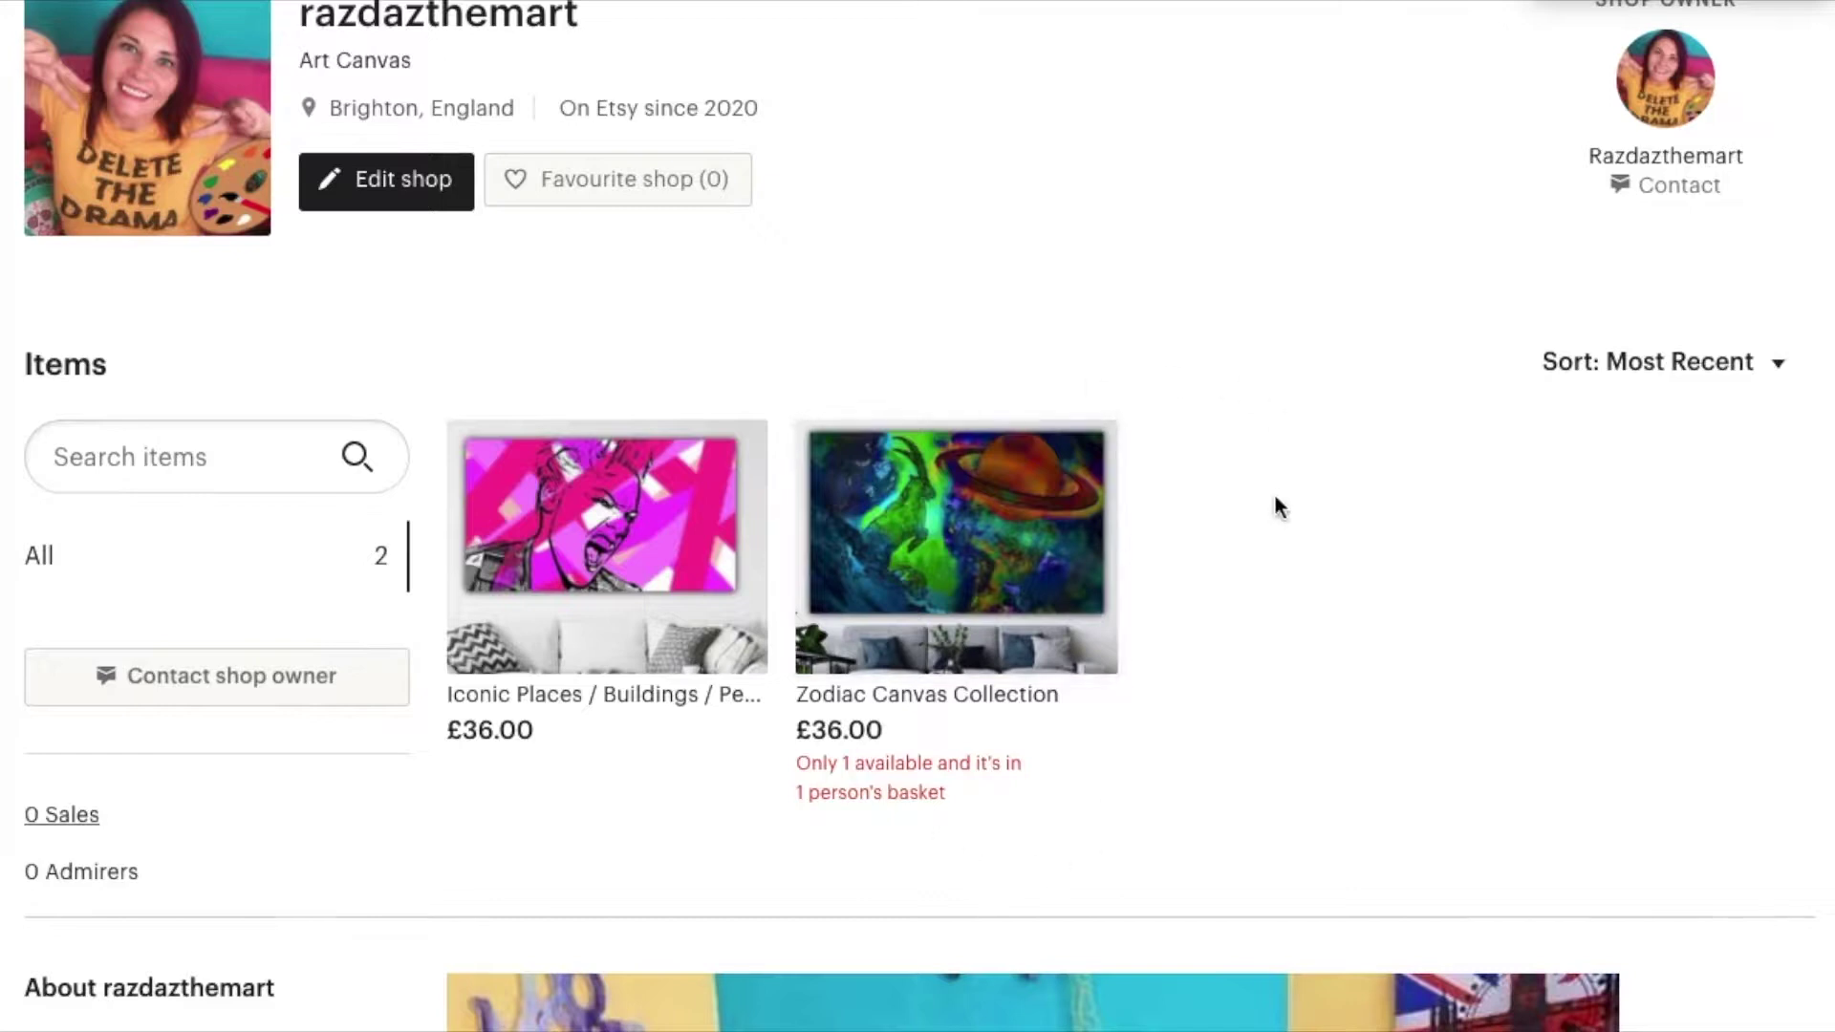
pyautogui.scroll(2, 1273, 506)
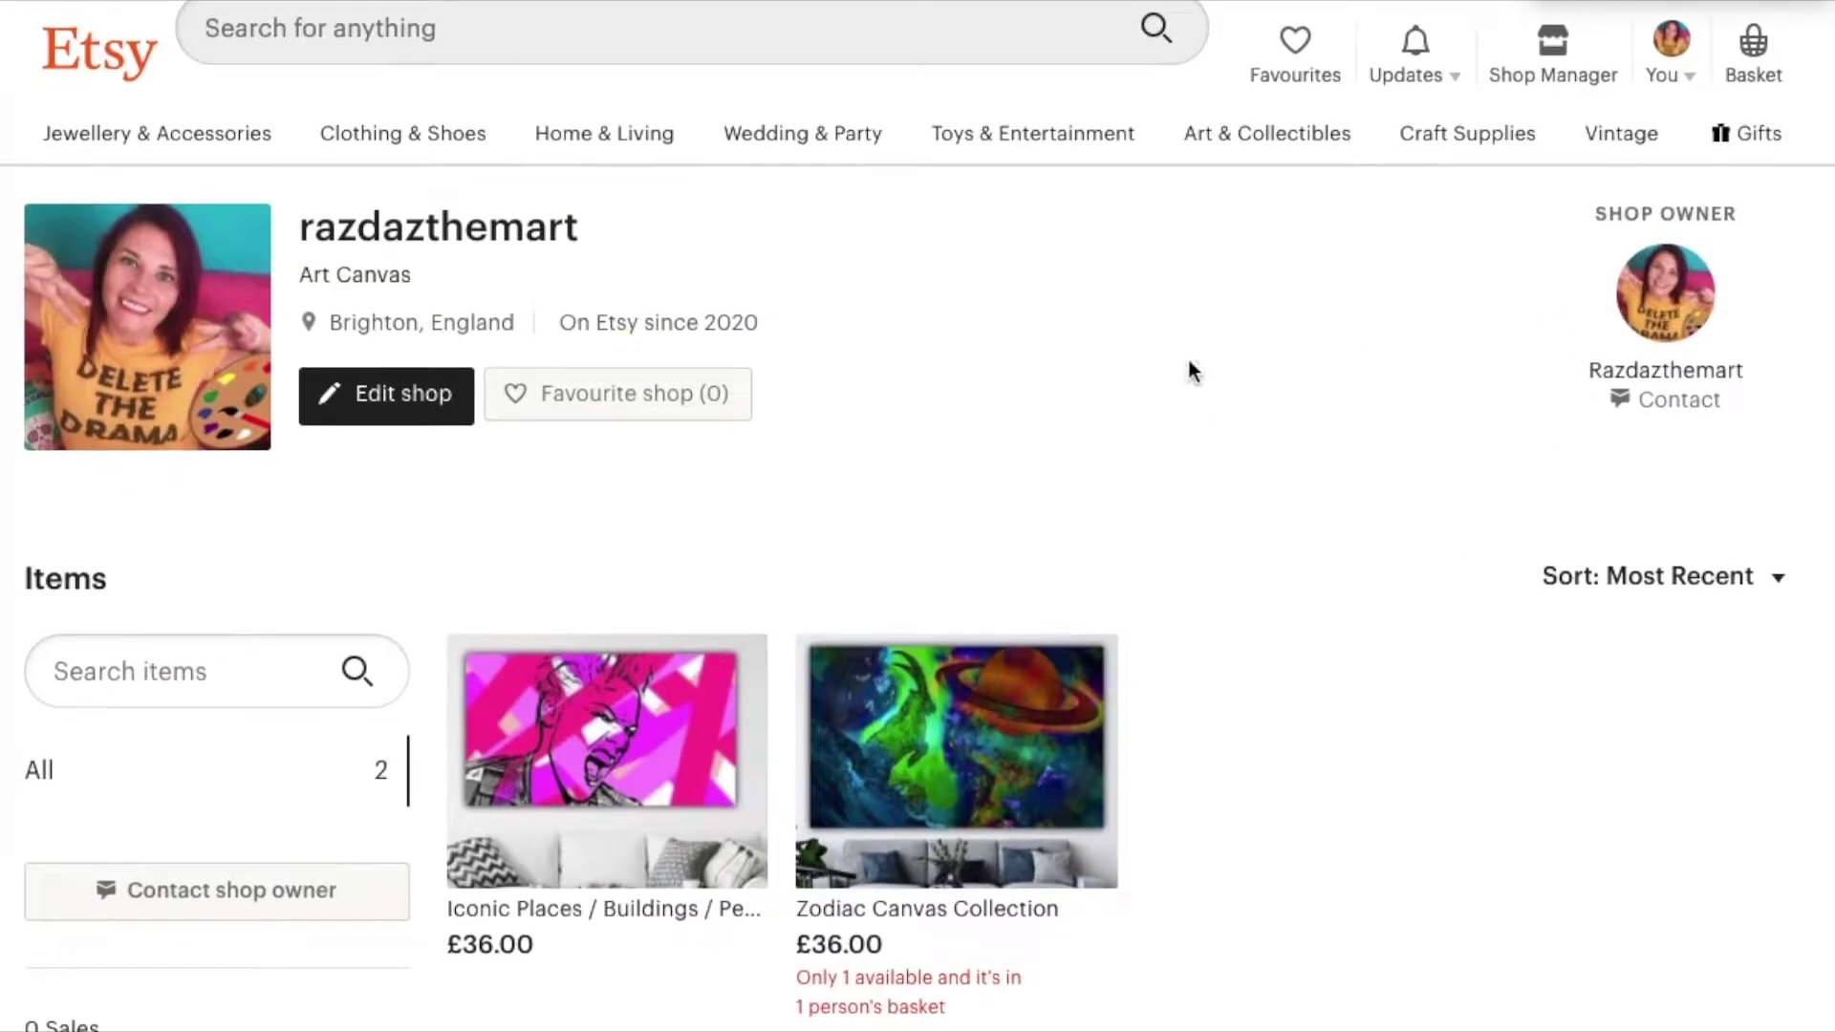